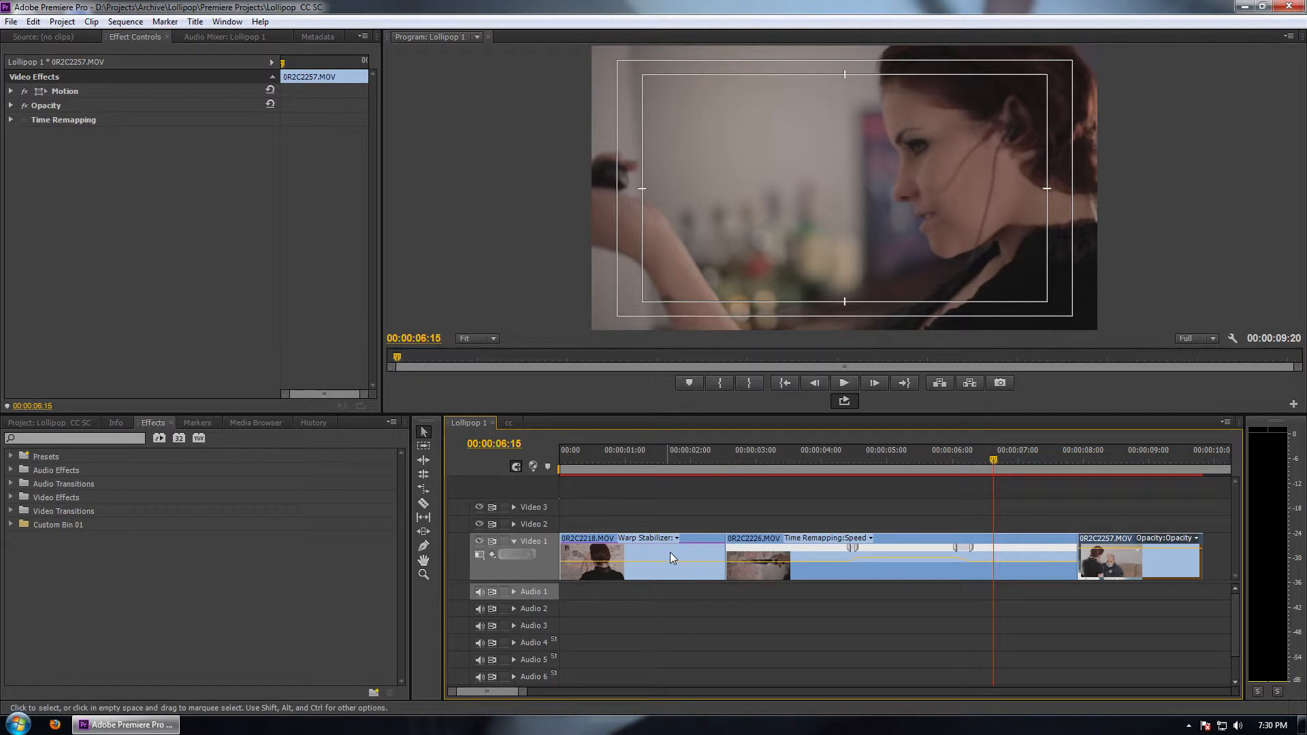
Move the playhead to 00:00:00:16 in the first clip and switch to the Color Correction workspace.
left_click(665, 455)
left_click_drag(672, 450, 604, 344)
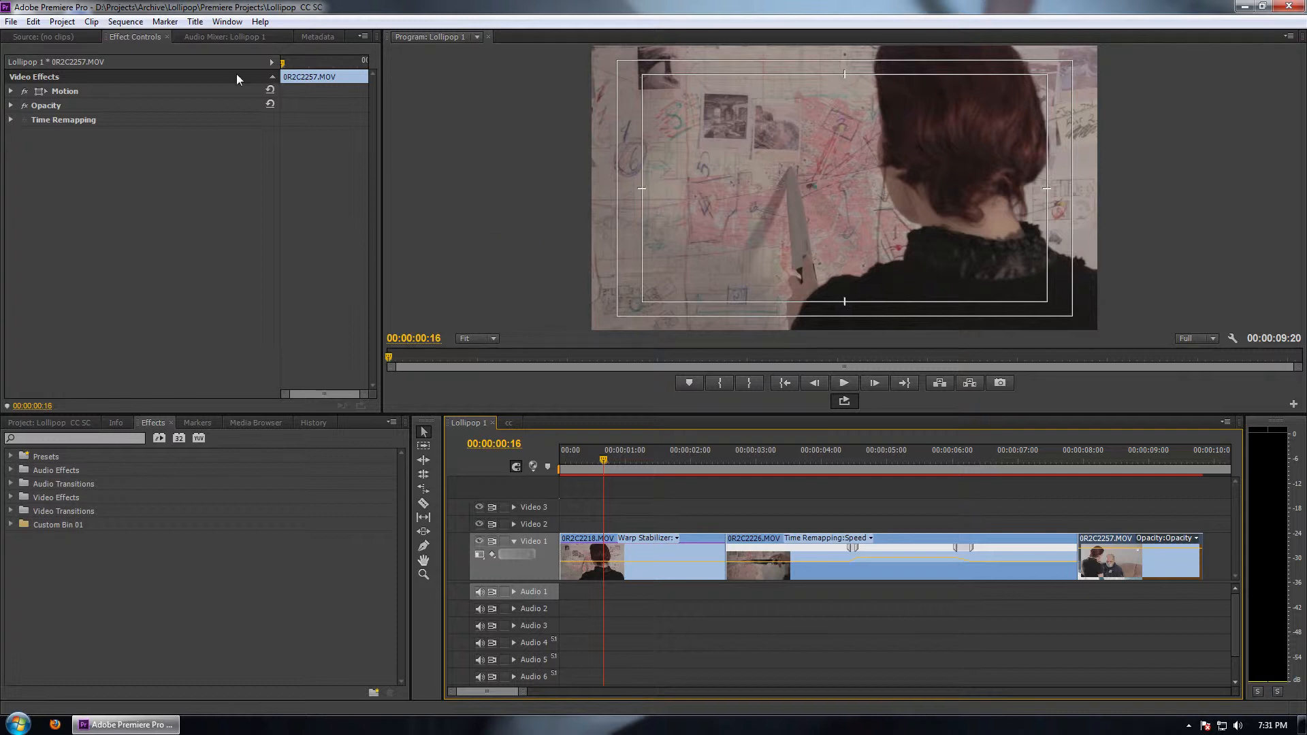
left_click(227, 21)
mouse_move(240, 44)
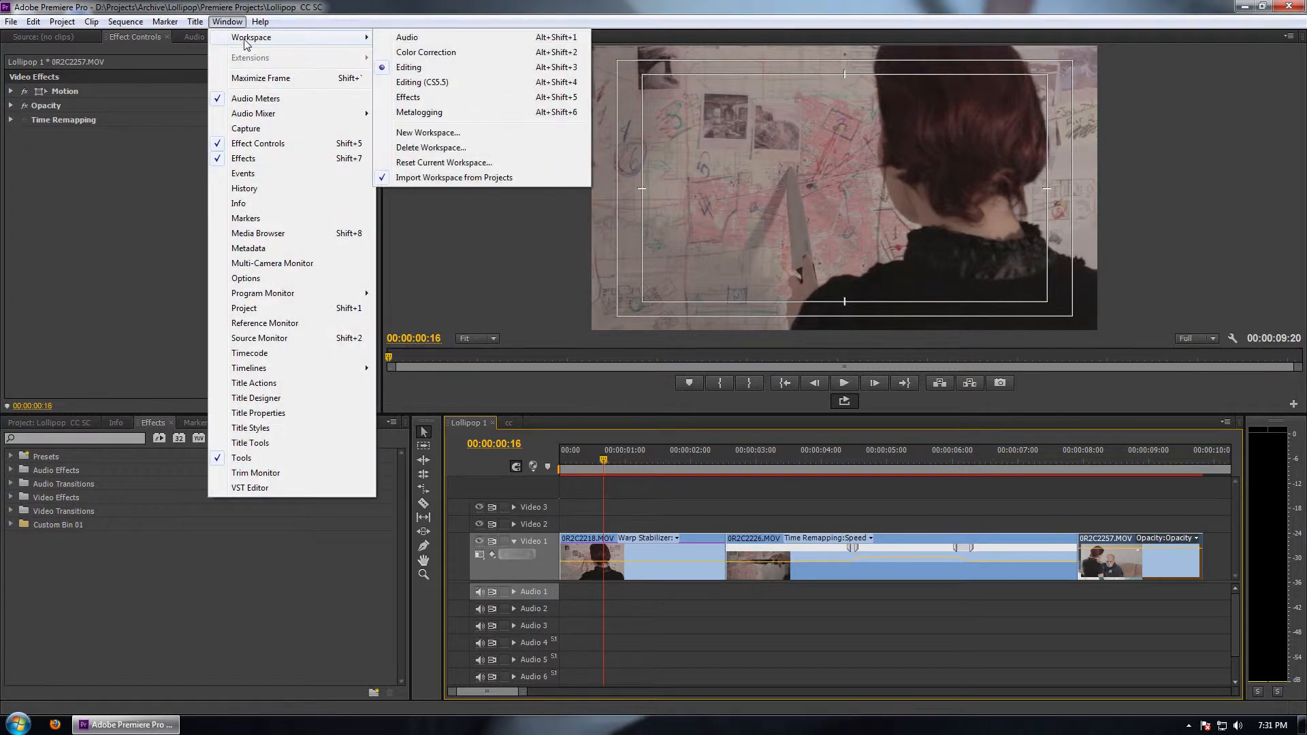
left_click(438, 53)
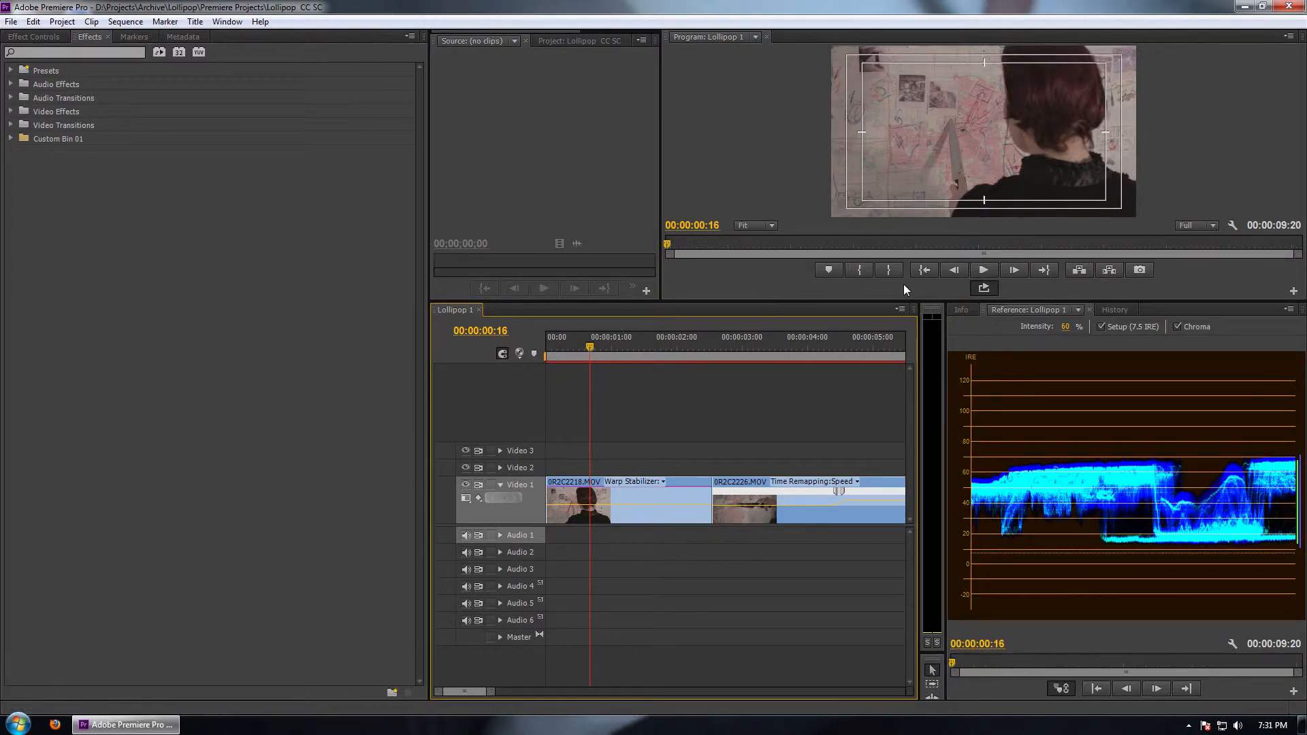
Dock the Reference monitor with the Source monitor, then enlarge that frame in width and height.
left_click_drag(998, 312, 555, 46)
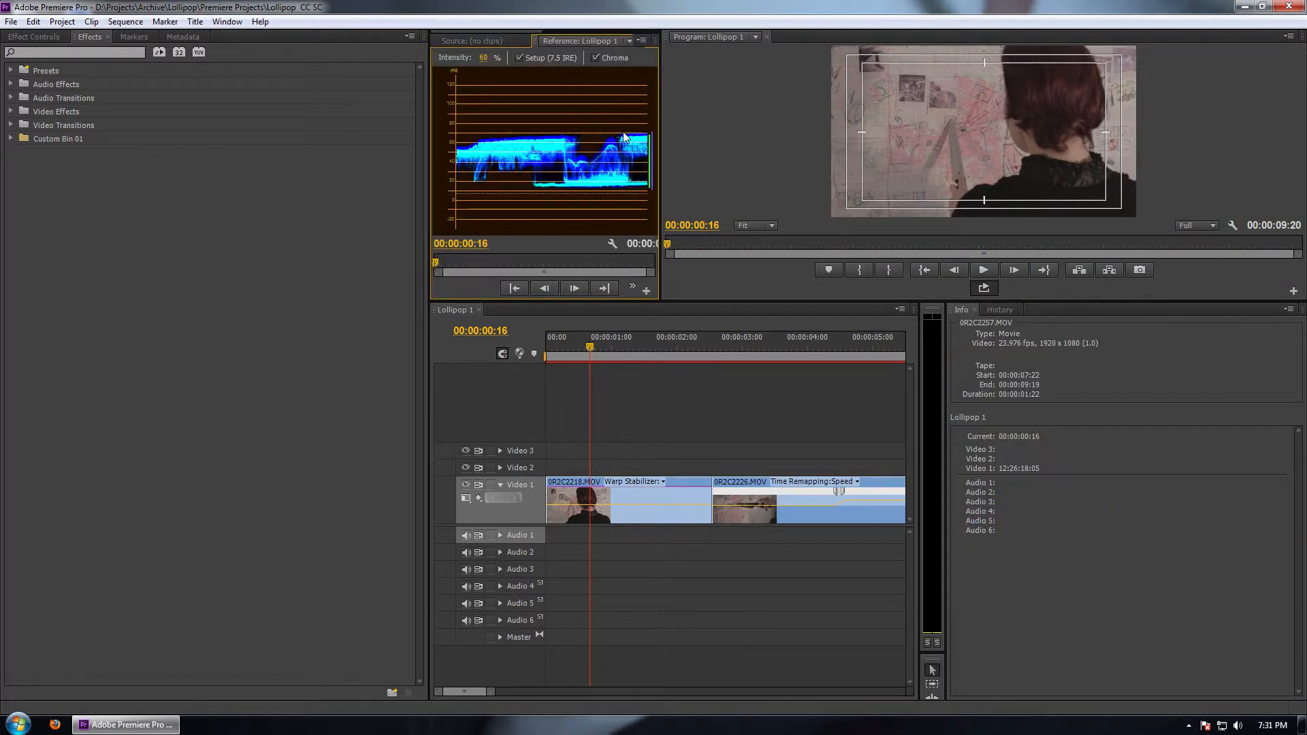
left_click_drag(706, 148, 824, 165)
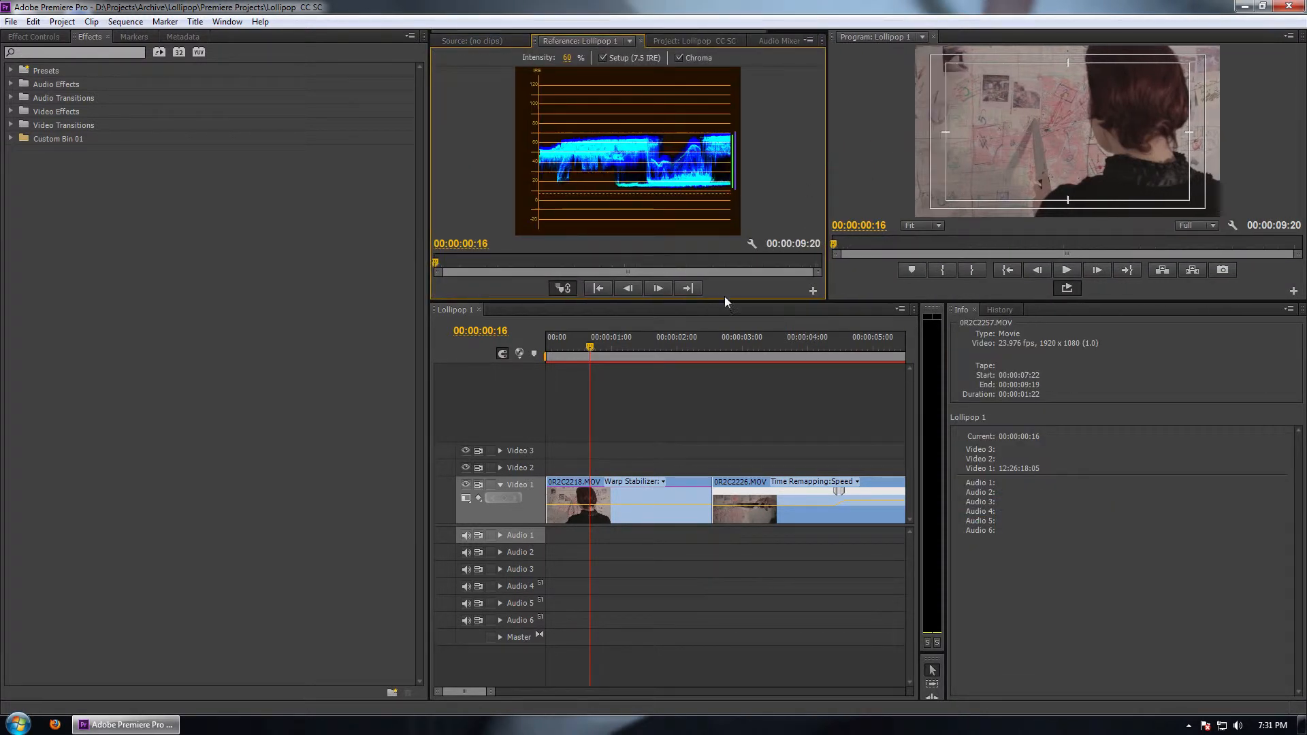
left_click_drag(725, 301, 755, 495)
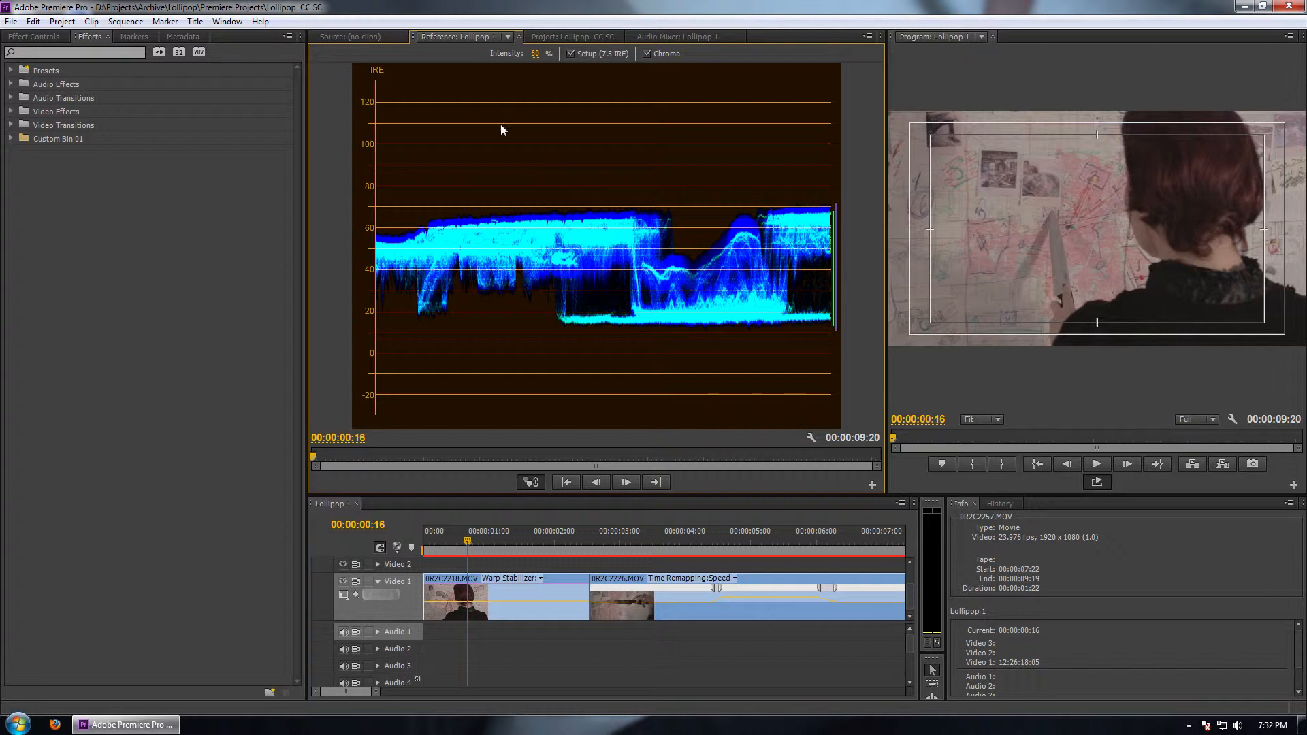
Examine the first clip on the Vectorscope and the YC Waveform in the Reference monitor, comparing the waveform without and with chroma.
right_click(452, 37)
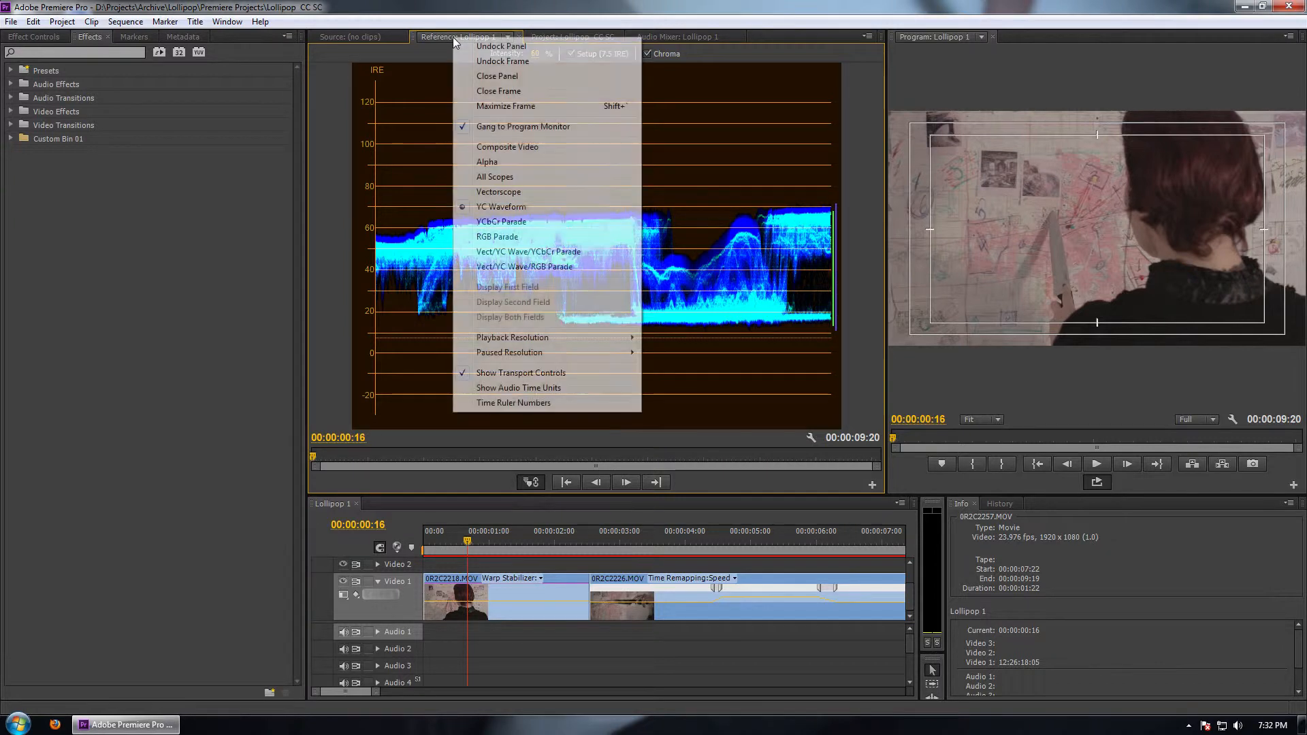
left_click(526, 191)
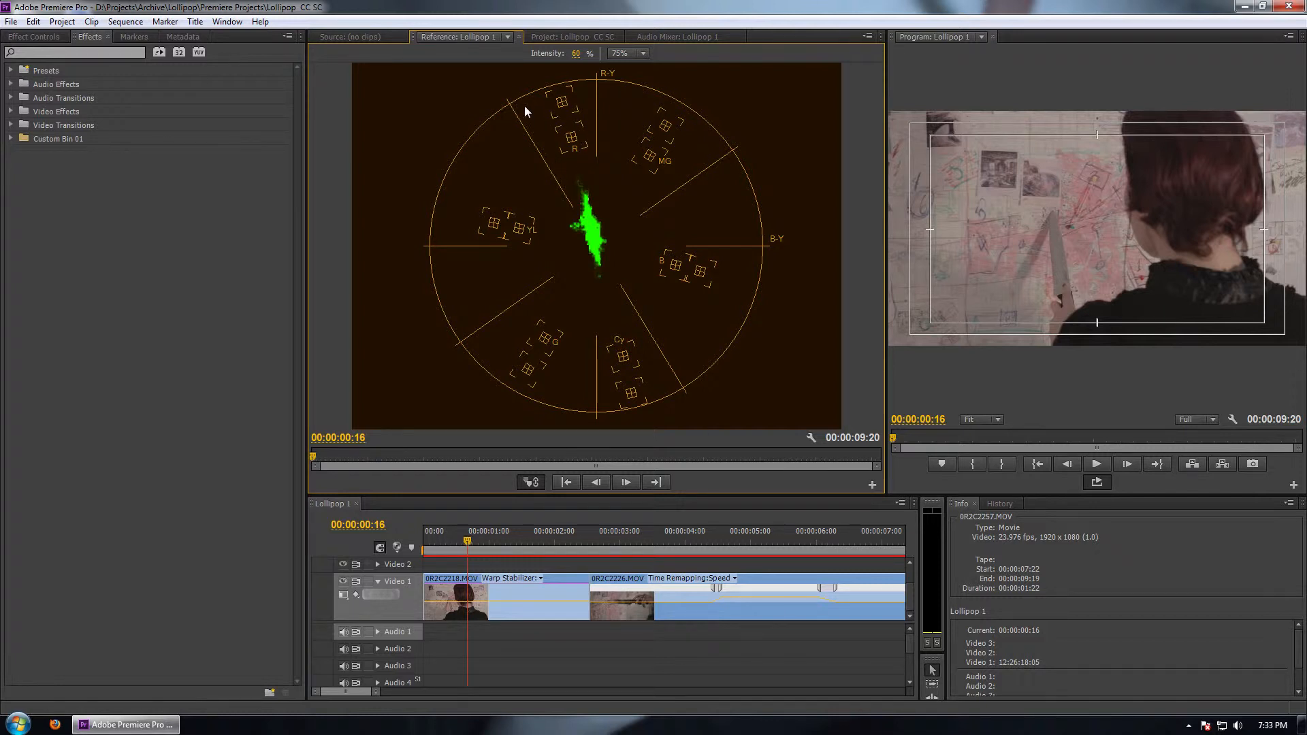
right_click(465, 36)
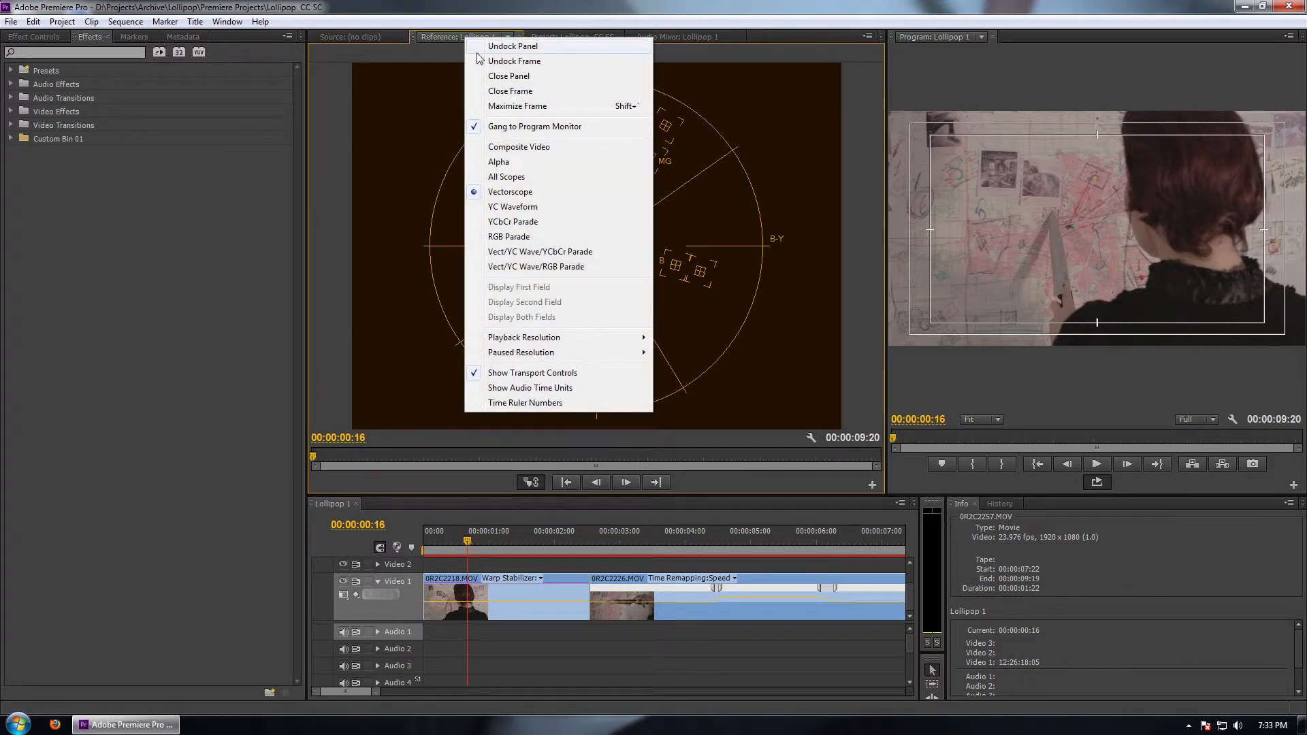
left_click(513, 206)
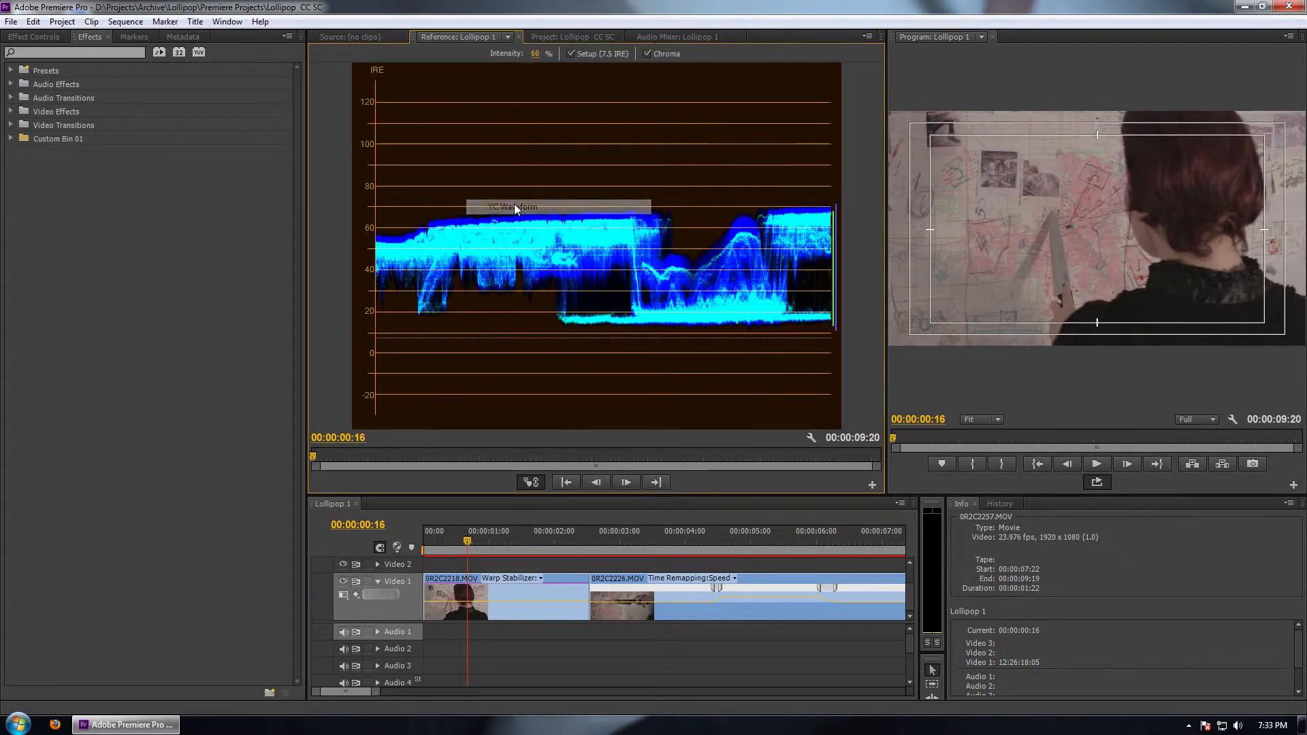
left_click(645, 53)
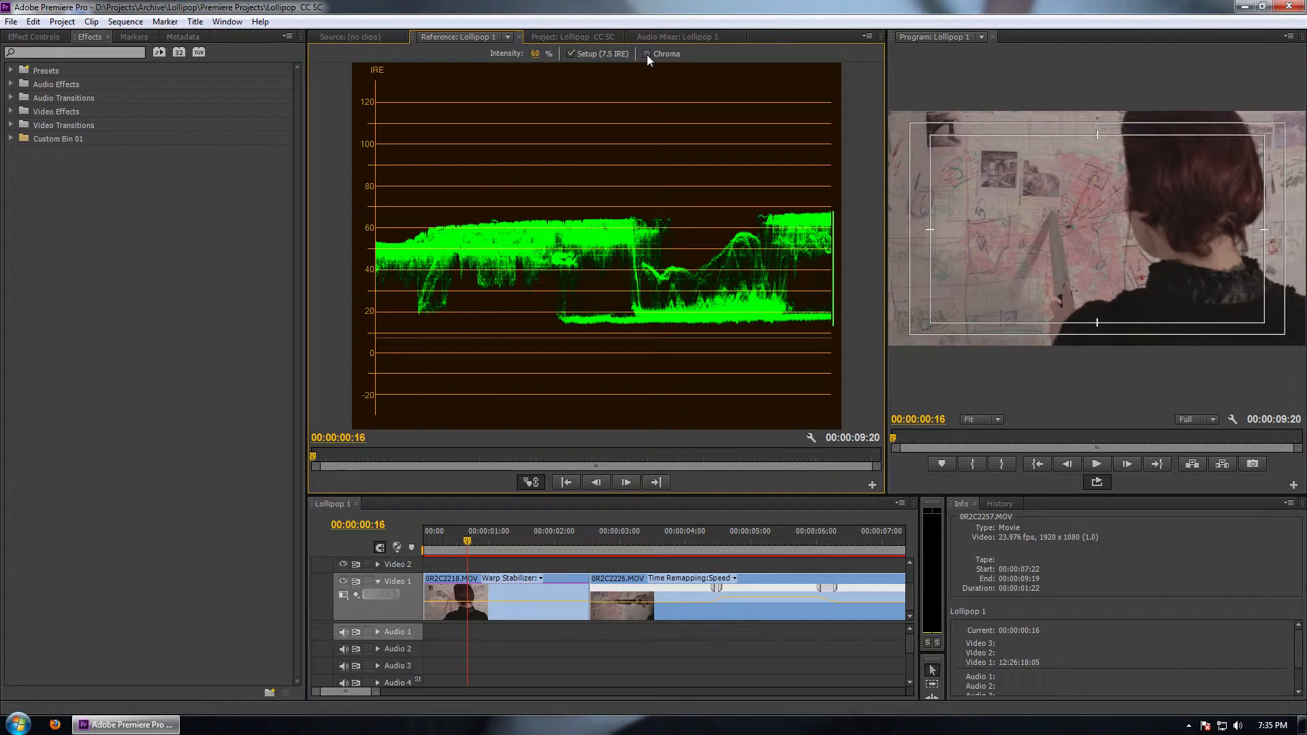
left_click(647, 54)
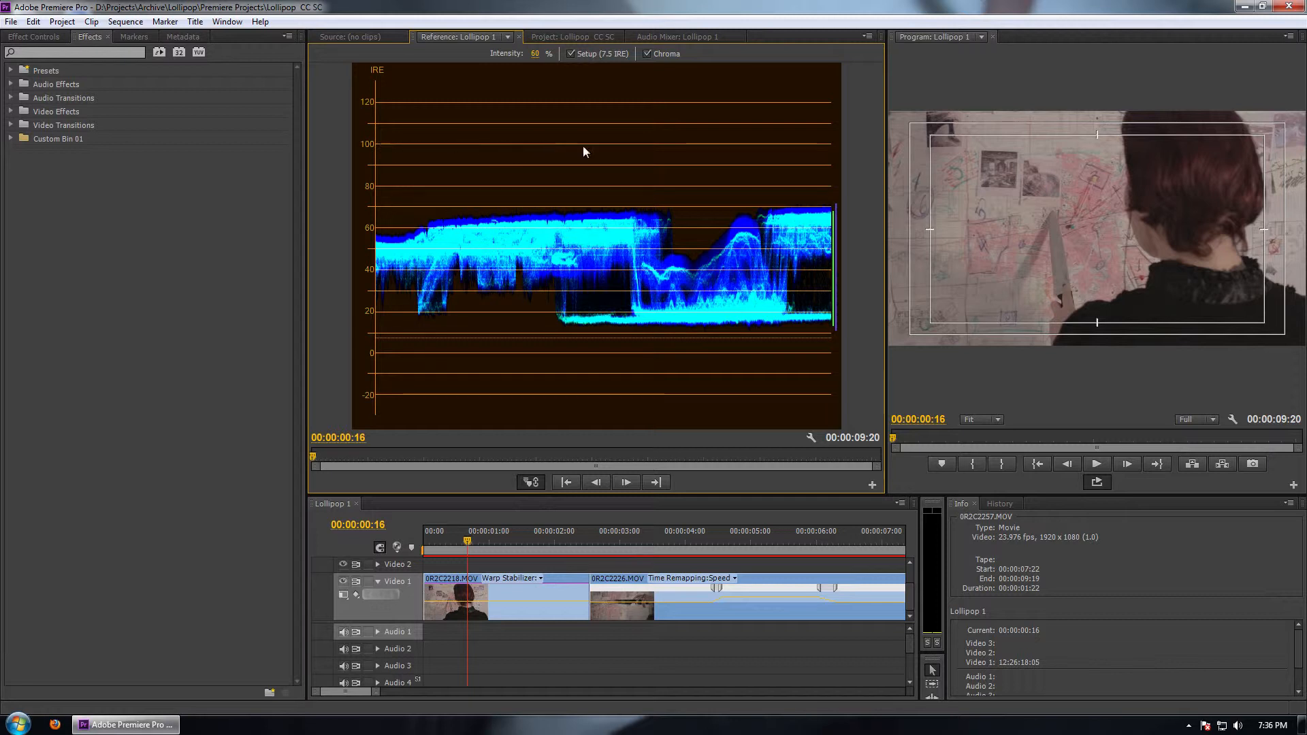
Apply the Fast Color Corrector video effect to the first clip, 0R2C2218.MOV, on Video 1.
left_click(613, 606)
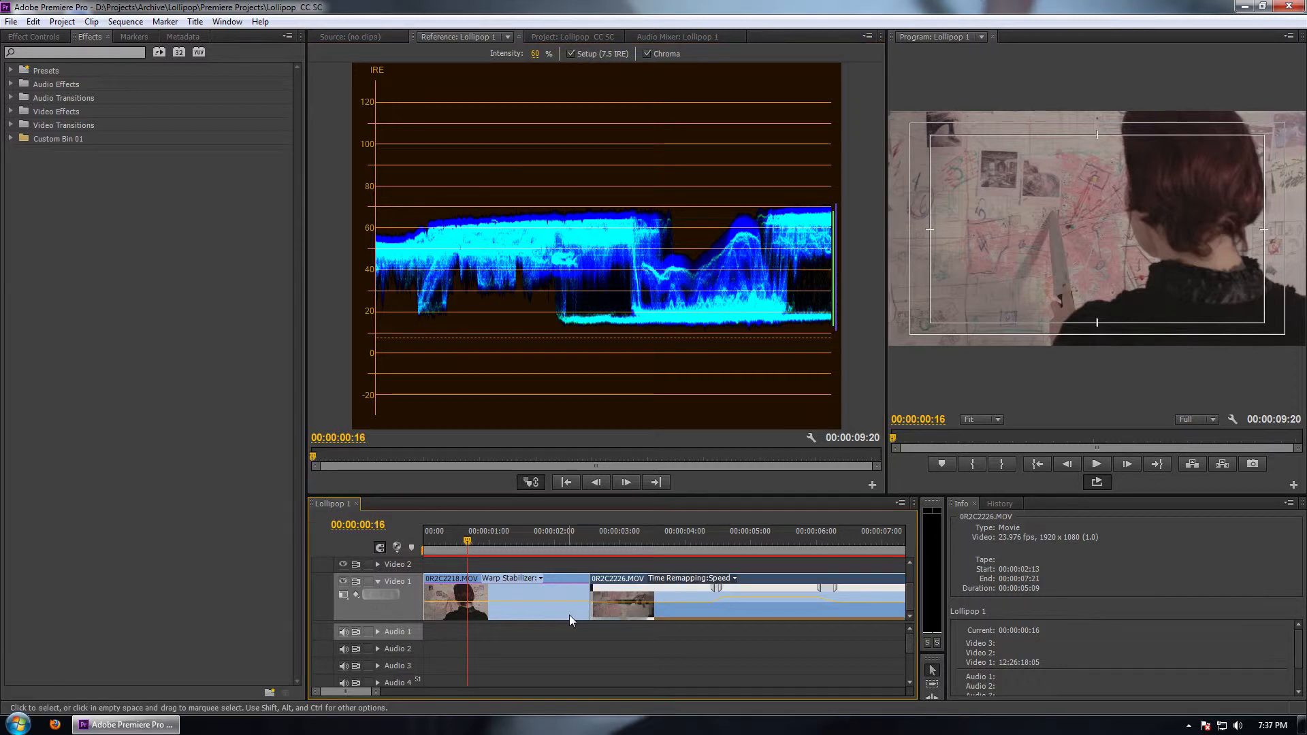
left_click(554, 614)
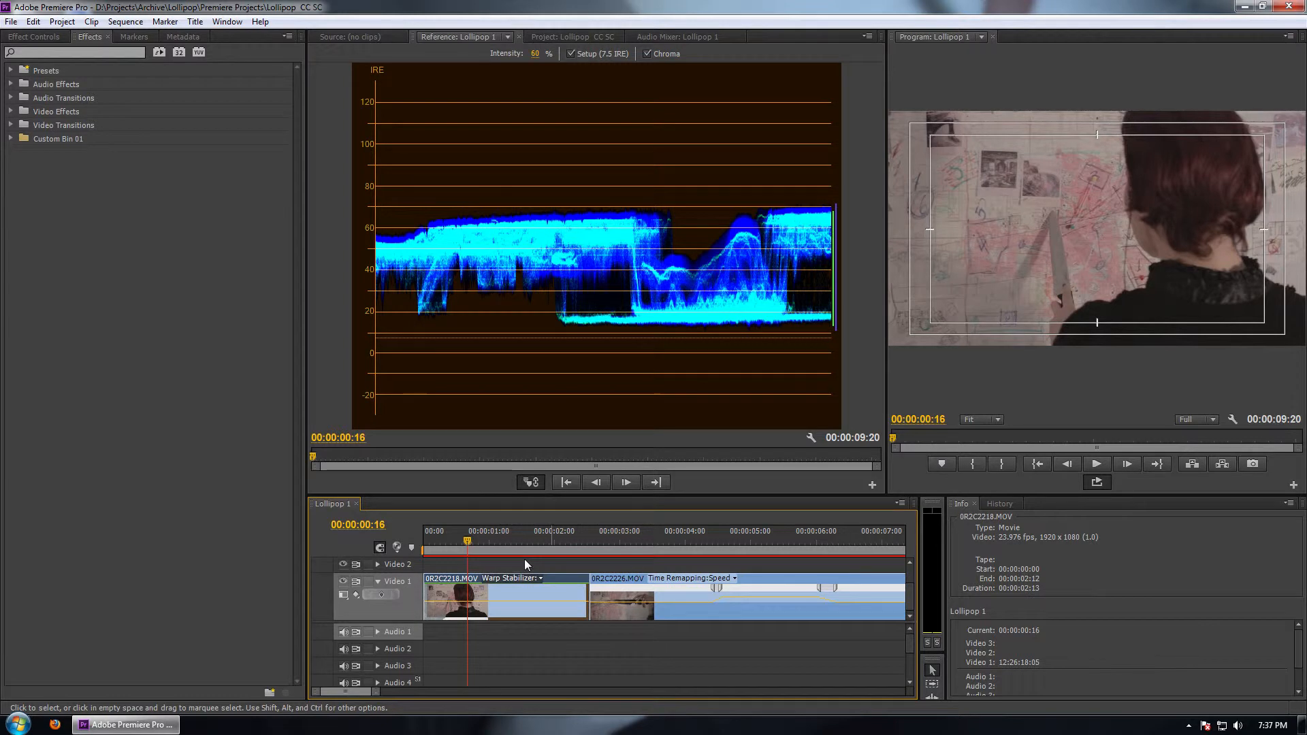
left_click(10, 111)
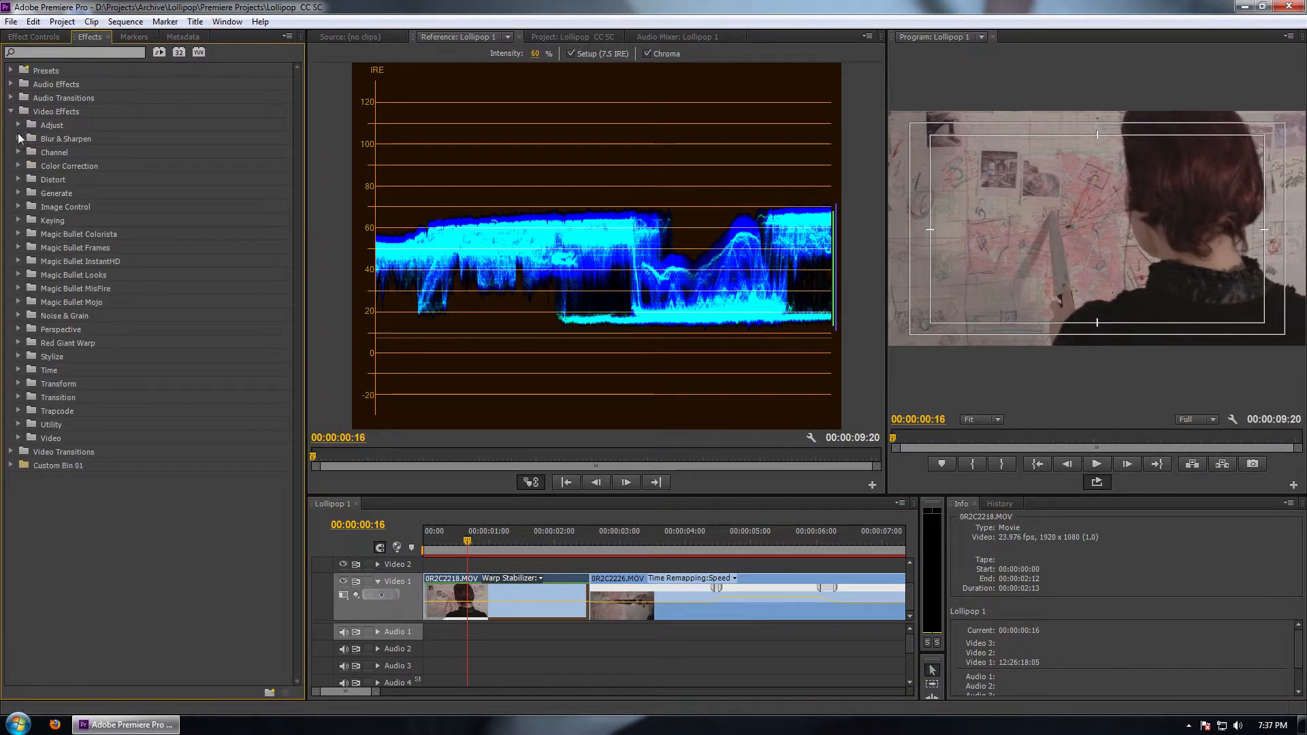
left_click(18, 166)
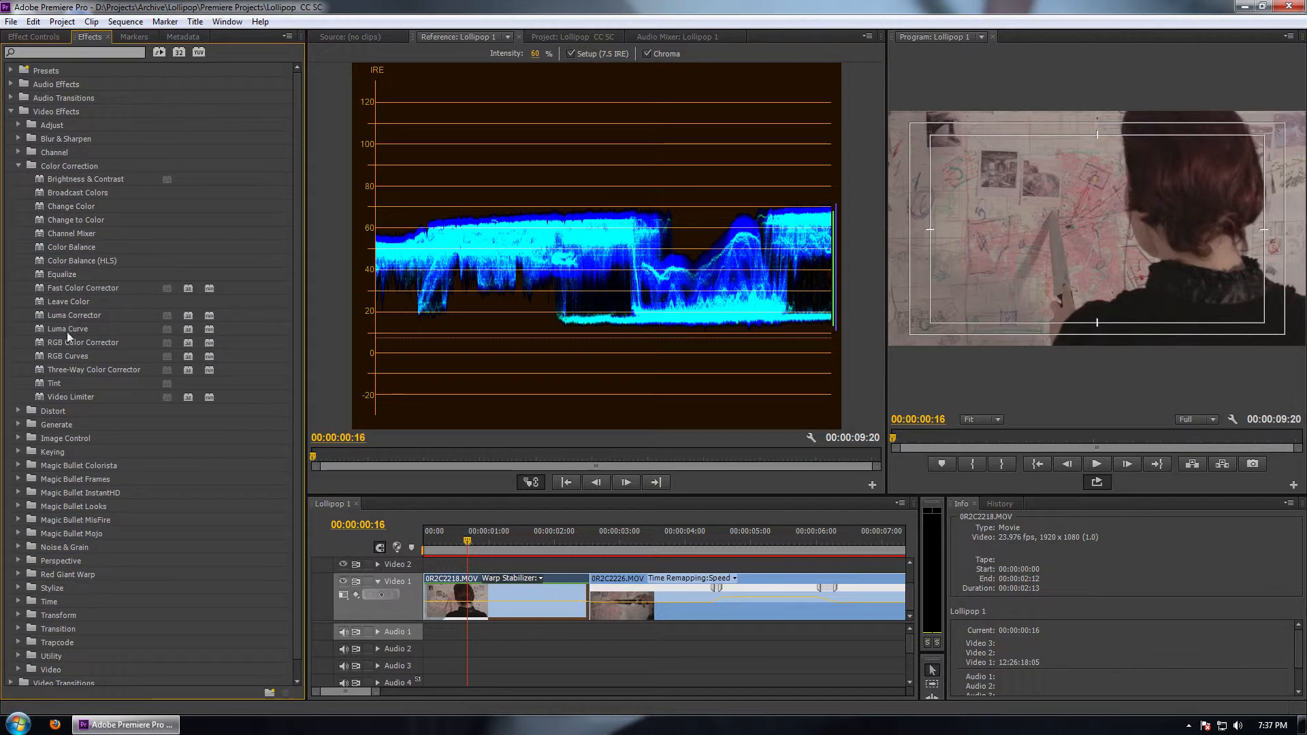
left_click(68, 287)
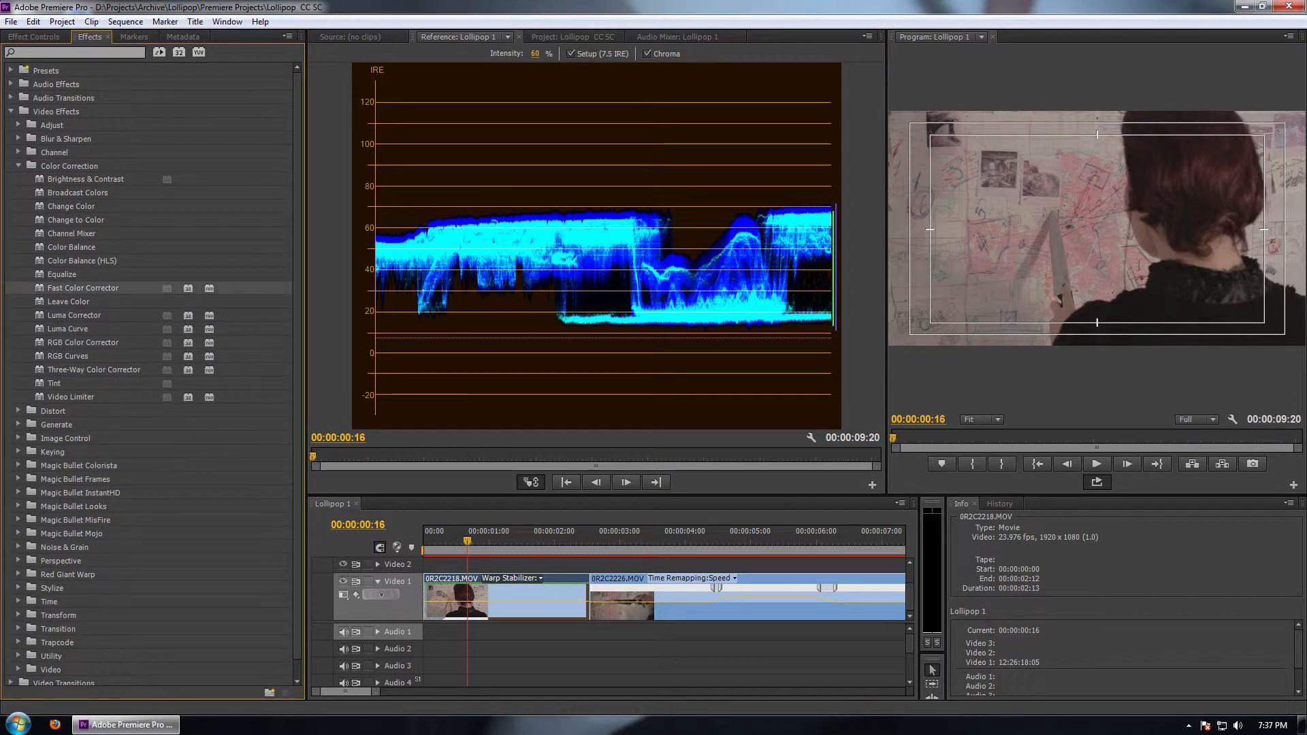
left_click_drag(68, 287, 456, 594)
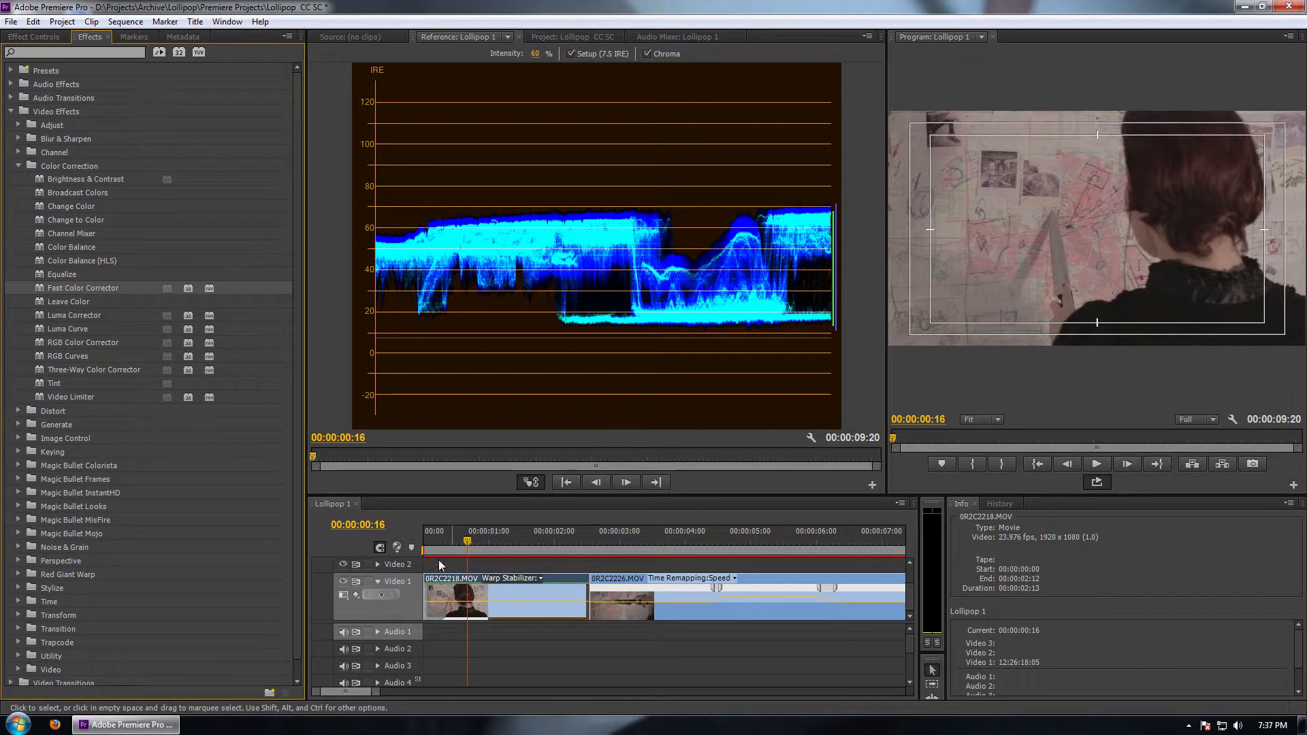
Show the Vectorscope in the Reference monitor and move the playhead to 00:00:02:06.
right_click(436, 36)
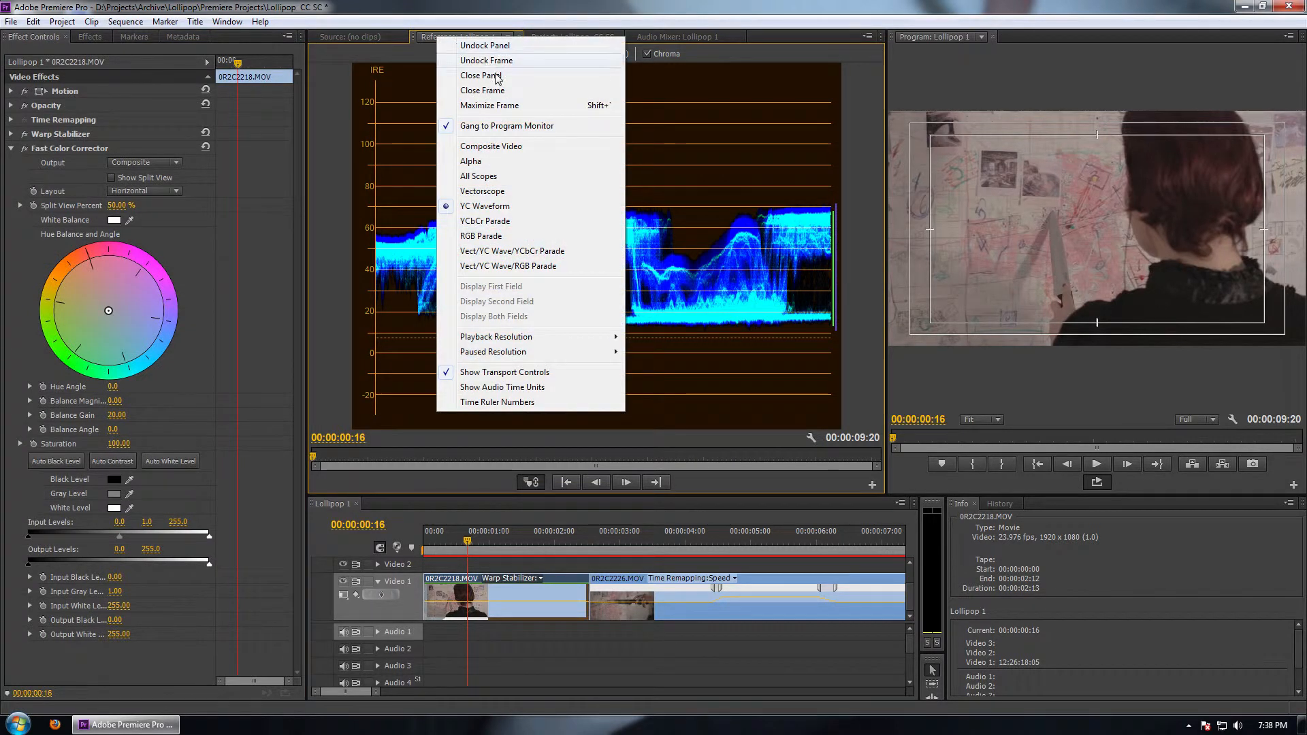
left_click(486, 190)
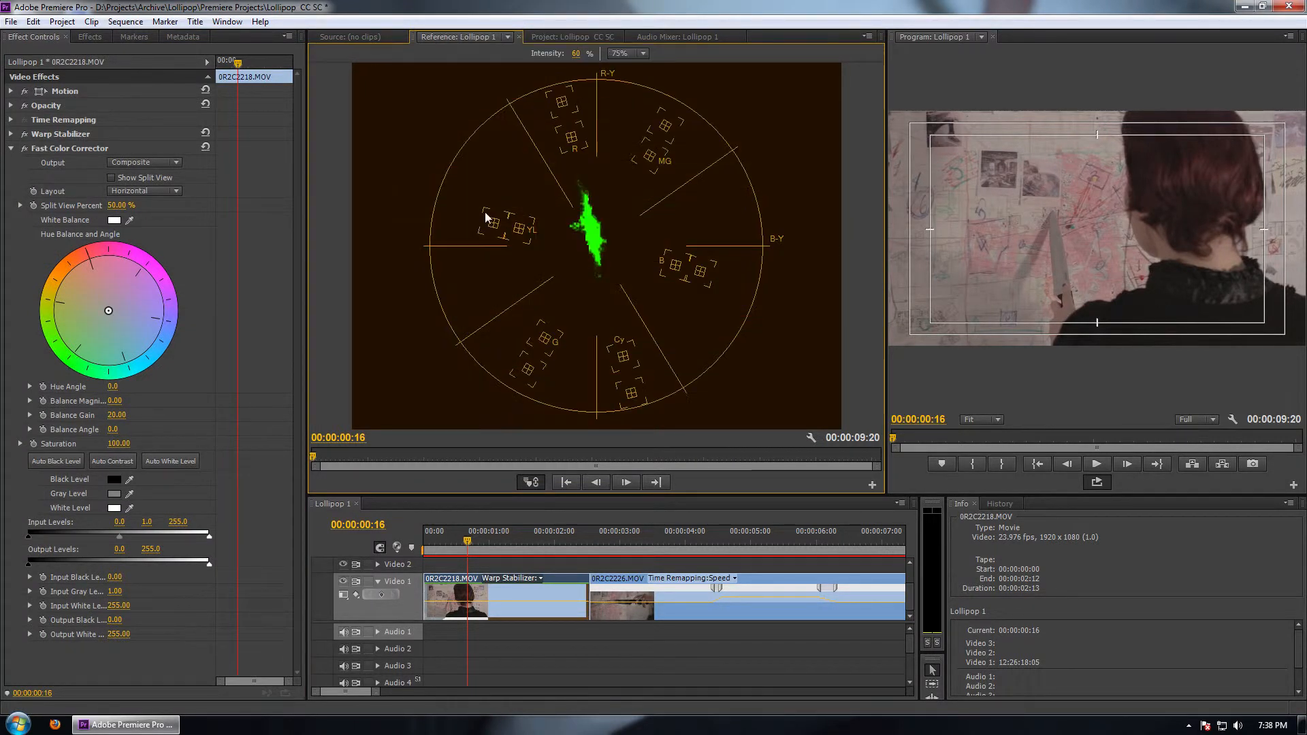
left_click(442, 547)
left_click_drag(442, 550, 571, 573)
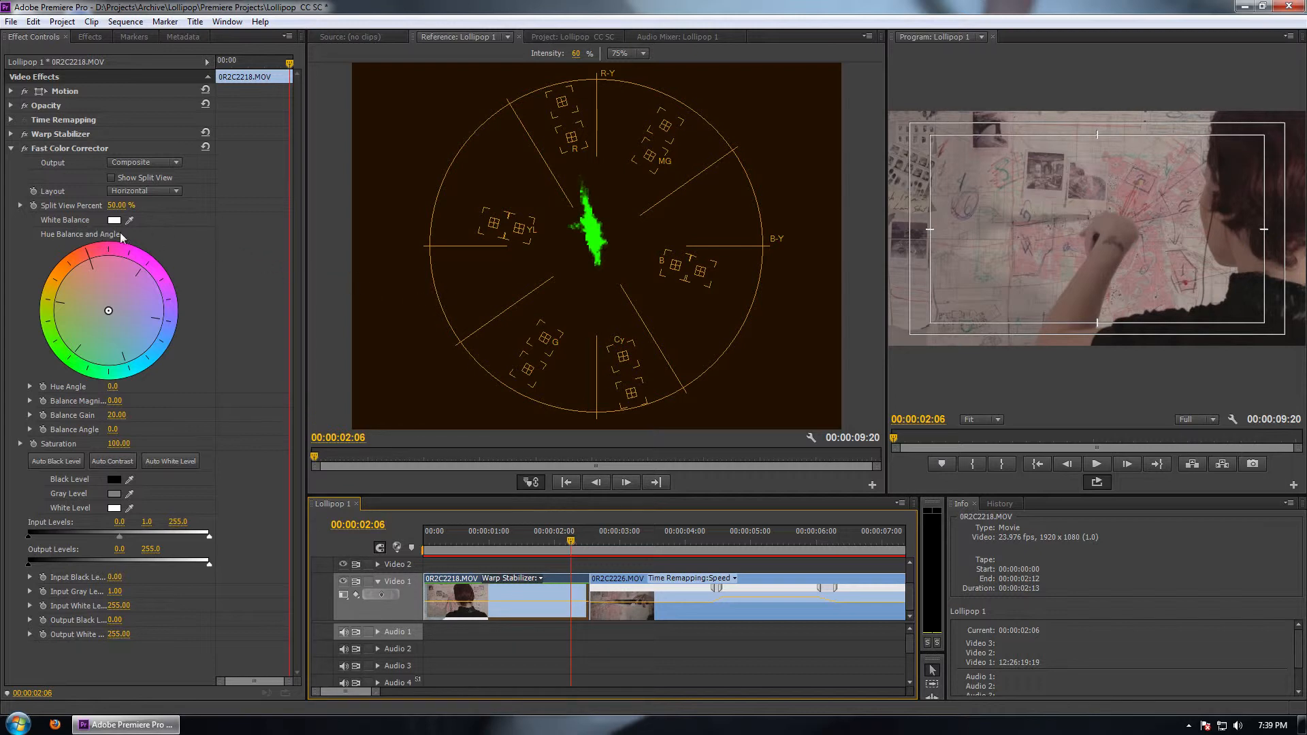
White-balance the first clip by sampling the pale paper-covered wall in the frame, and set its Fast Color Corrector saturation to 138.
left_click_drag(129, 220, 105, 314)
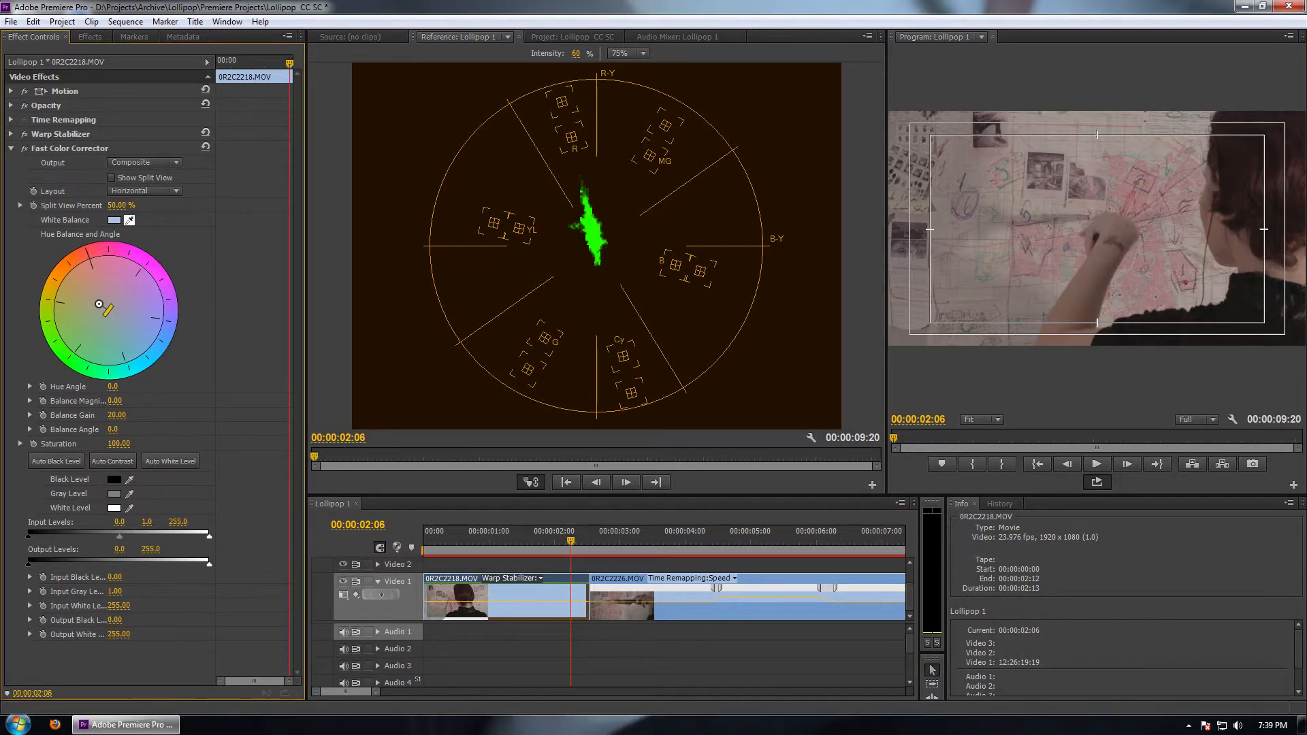
left_click_drag(99, 305, 109, 312)
left_click(930, 318)
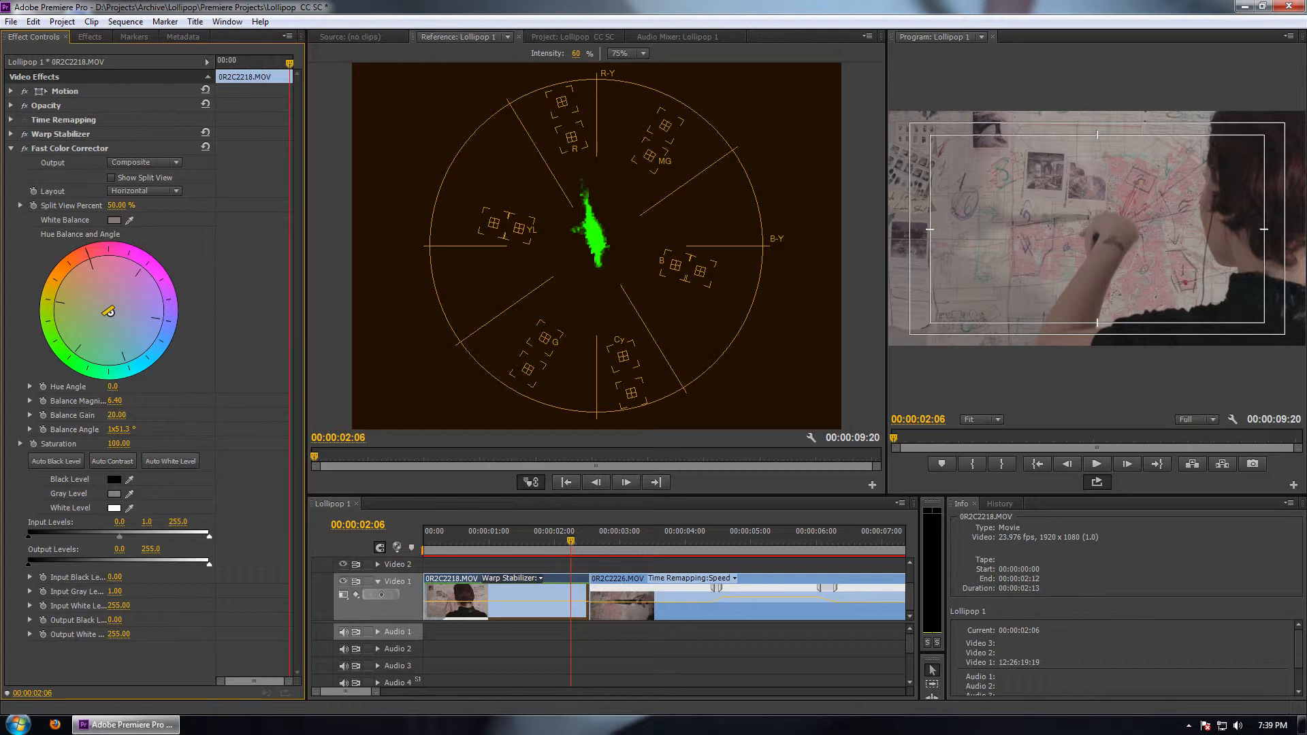
left_click_drag(119, 444, 142, 443)
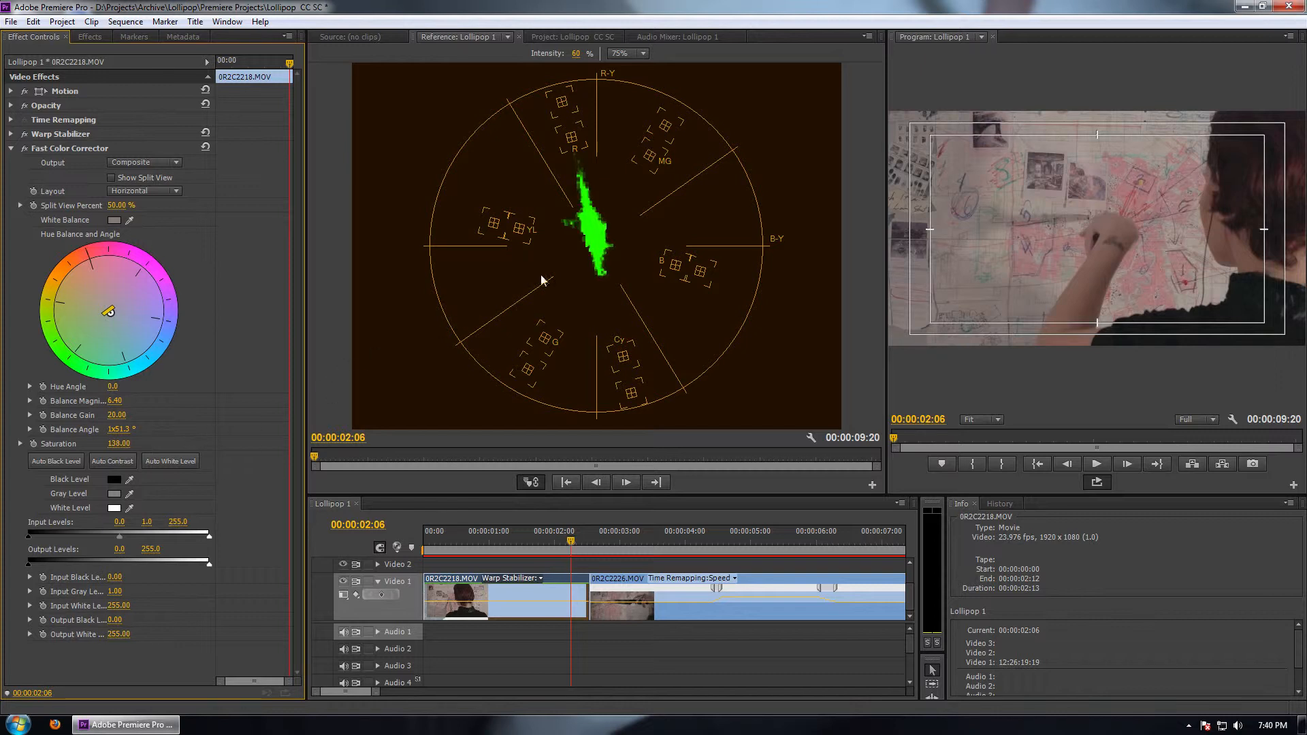
Using the YC Waveform as reference, set the first clip's input black level to 11.5 and input white level to 170.6.
right_click(462, 37)
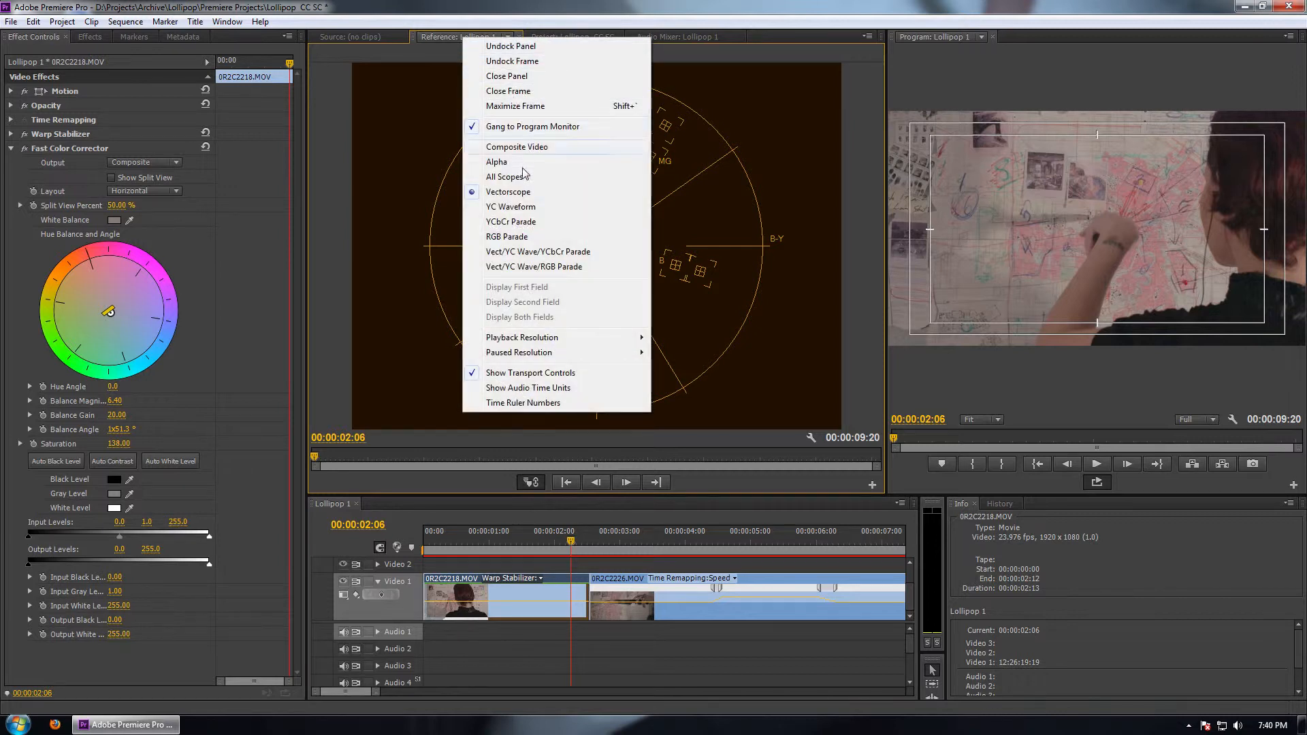
left_click(513, 208)
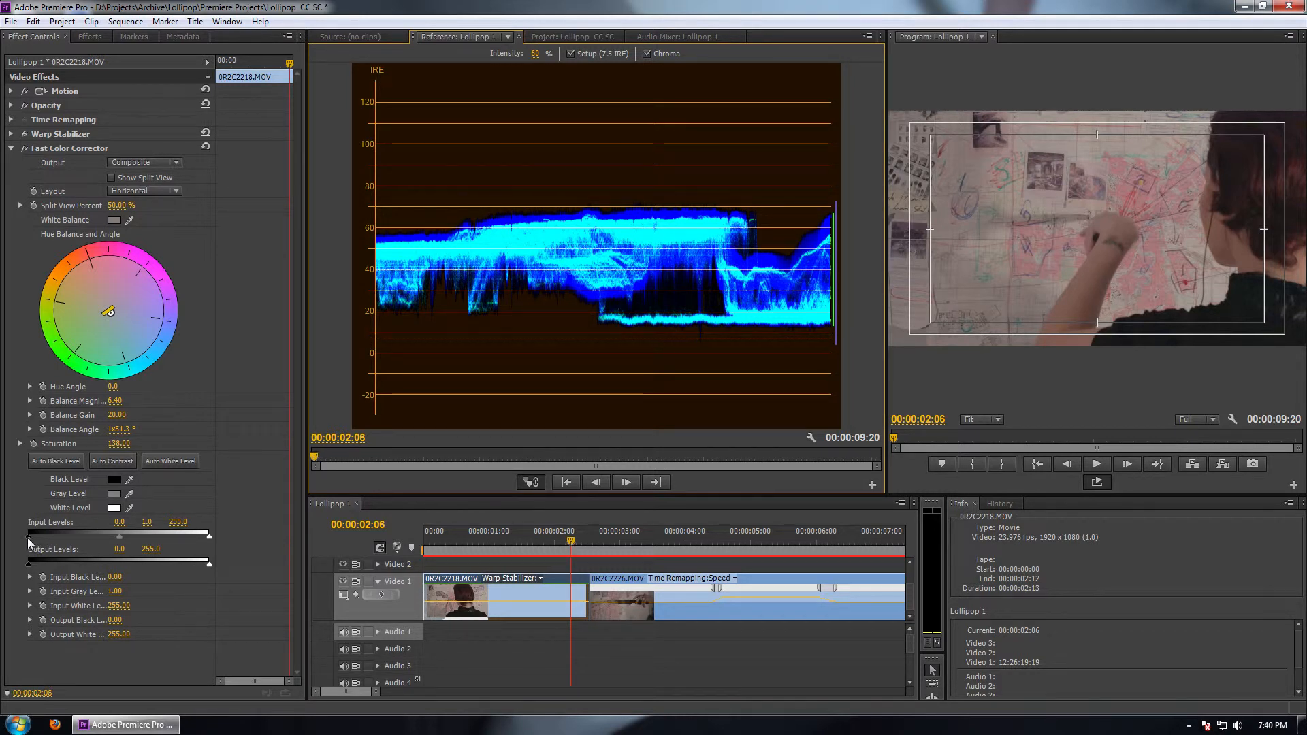
left_click_drag(27, 537, 36, 537)
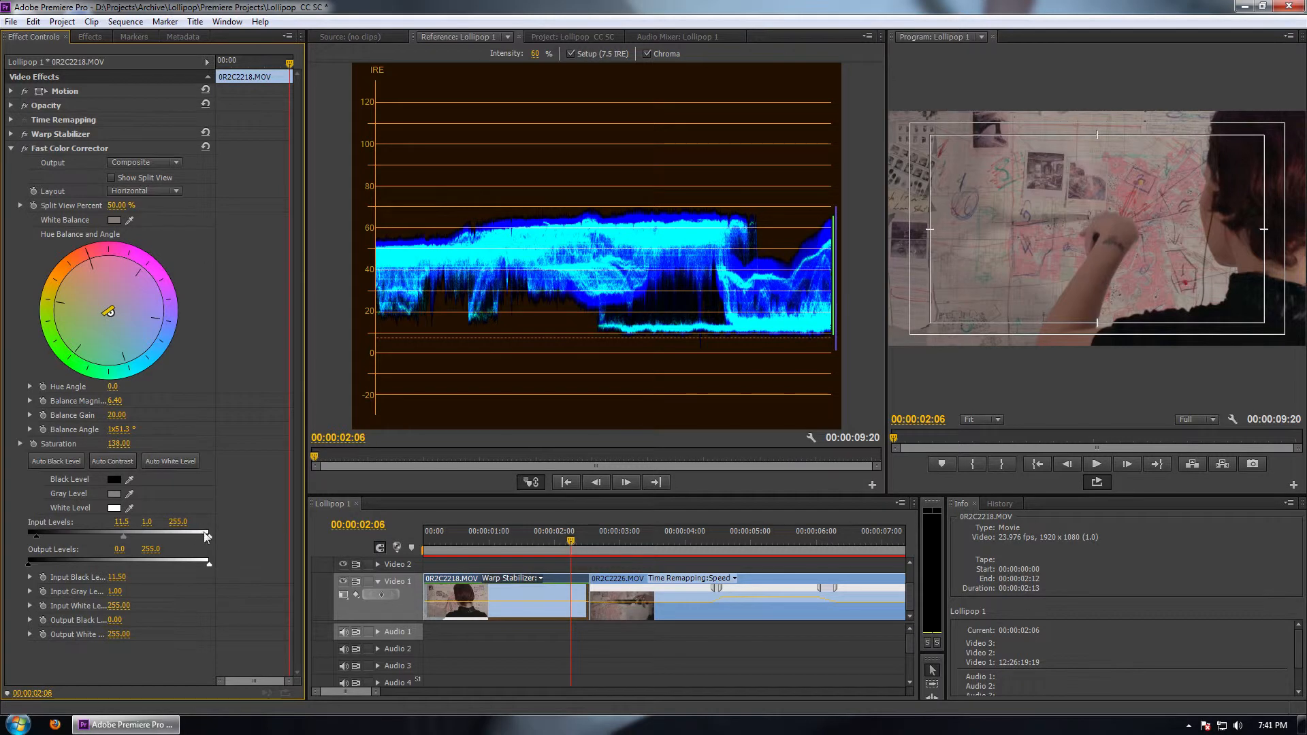
left_click_drag(209, 536, 151, 538)
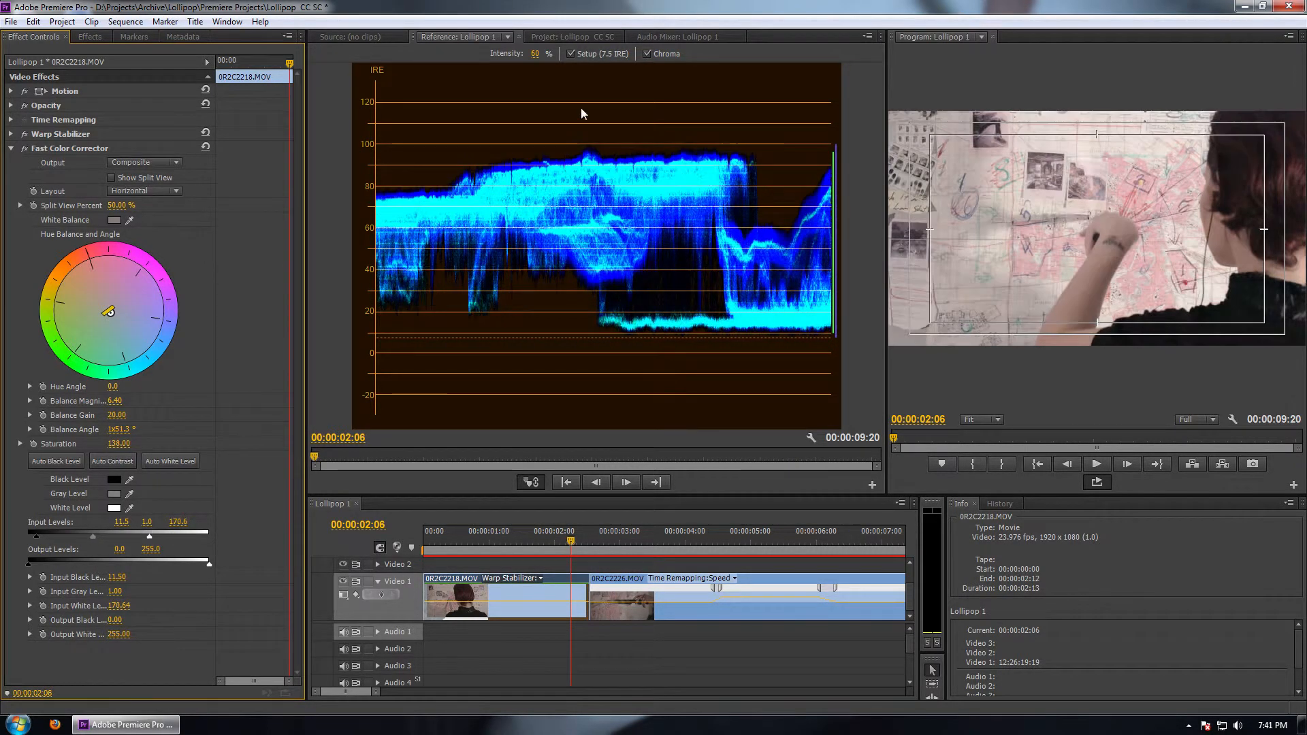
Compare the adjusted clip's YC Waveform with chroma turned off and on.
left_click(646, 54)
left_click(645, 54)
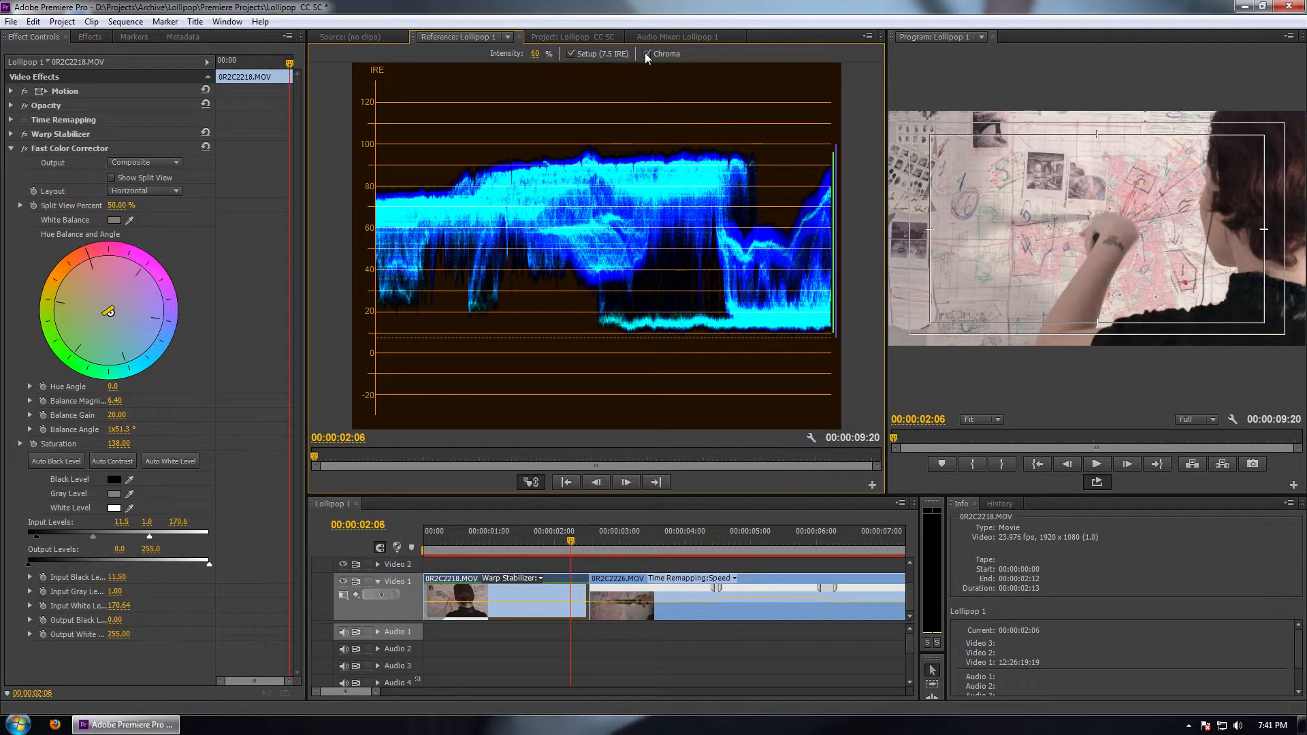
left_click(645, 53)
left_click(646, 53)
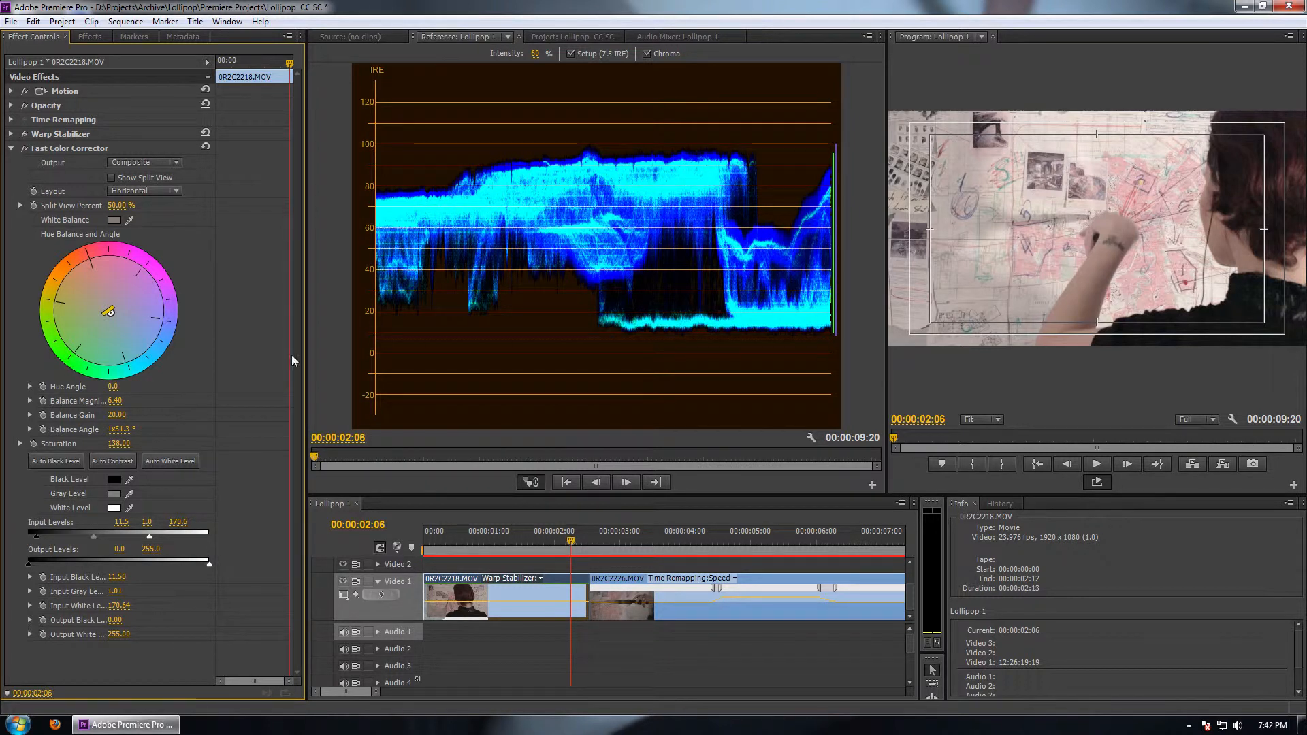
Set the first clip's input gray level to about 0.66 and slightly lower its input white and black levels.
left_click_drag(91, 537, 87, 537)
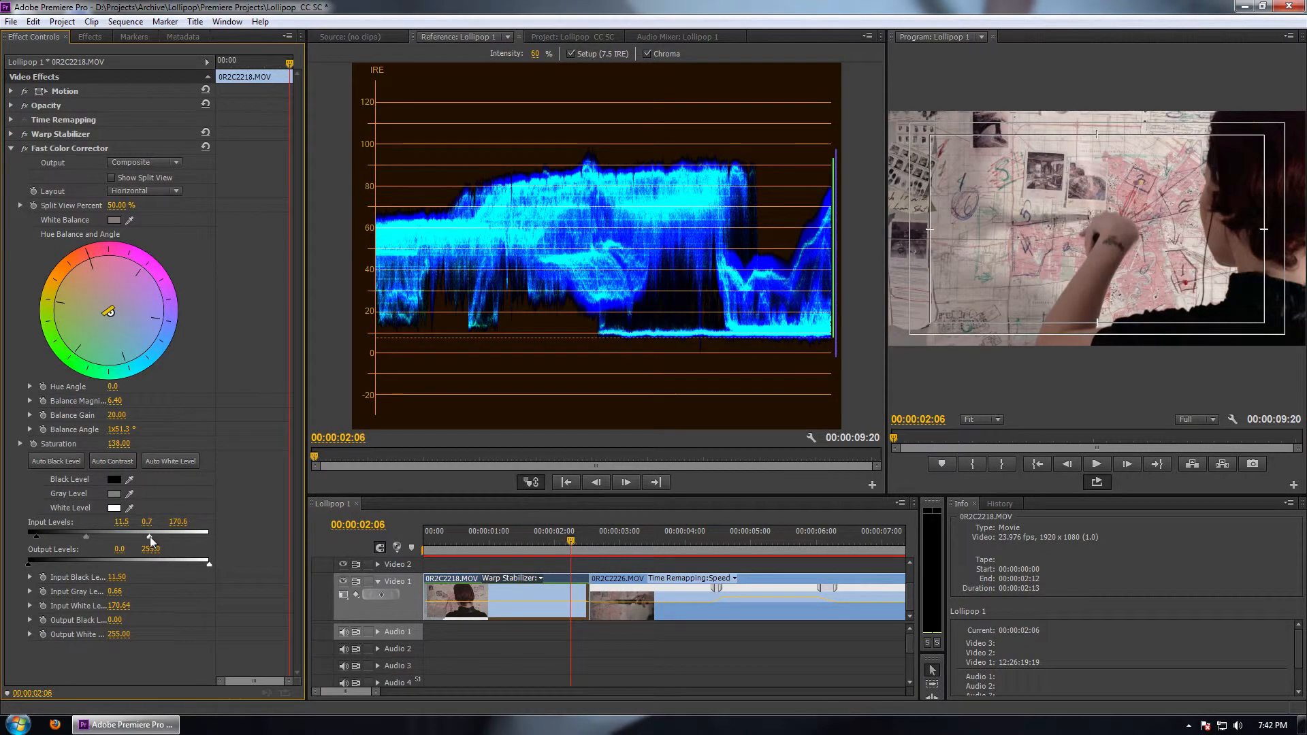
left_click_drag(149, 536, 147, 537)
left_click_drag(36, 537, 30, 545)
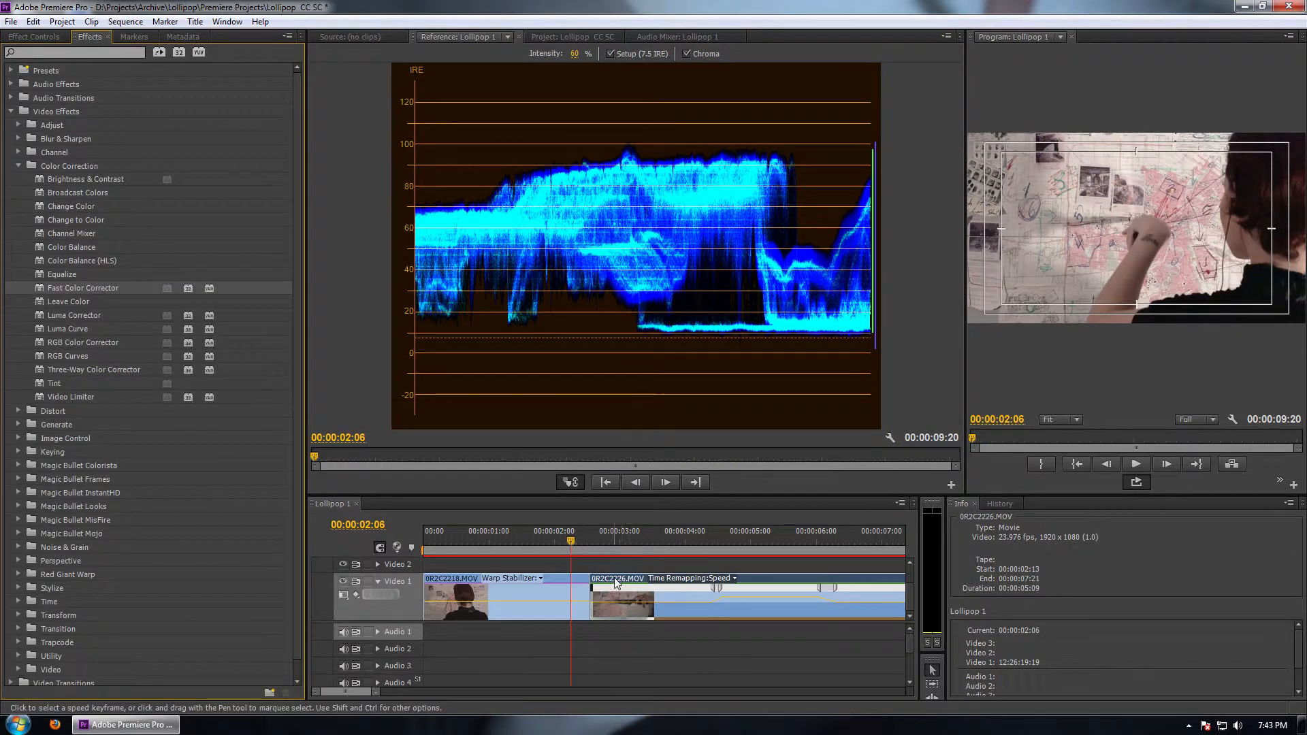
Check the second clip, 0R2C2226.MOV, on the scopes and lower its Fast Color Corrector input gray level to darken the midtones.
right_click(559, 423)
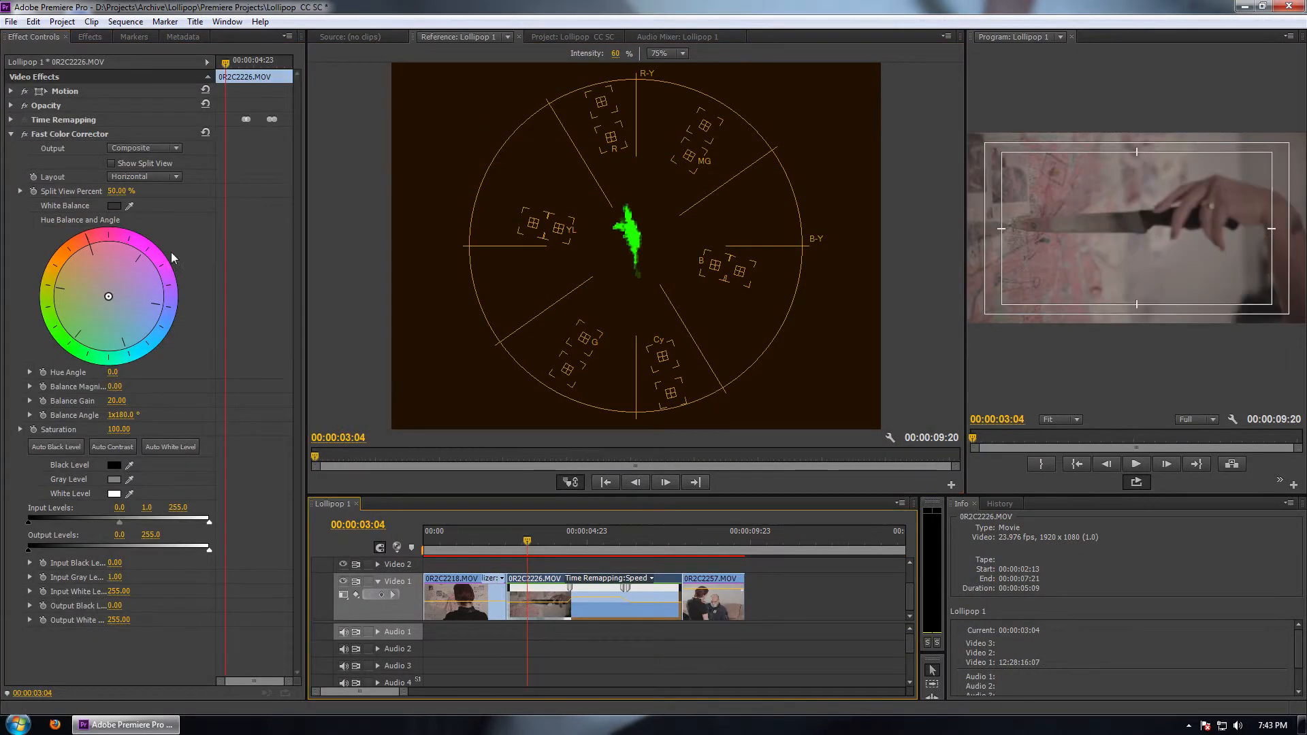
left_click_drag(526, 539, 477, 539)
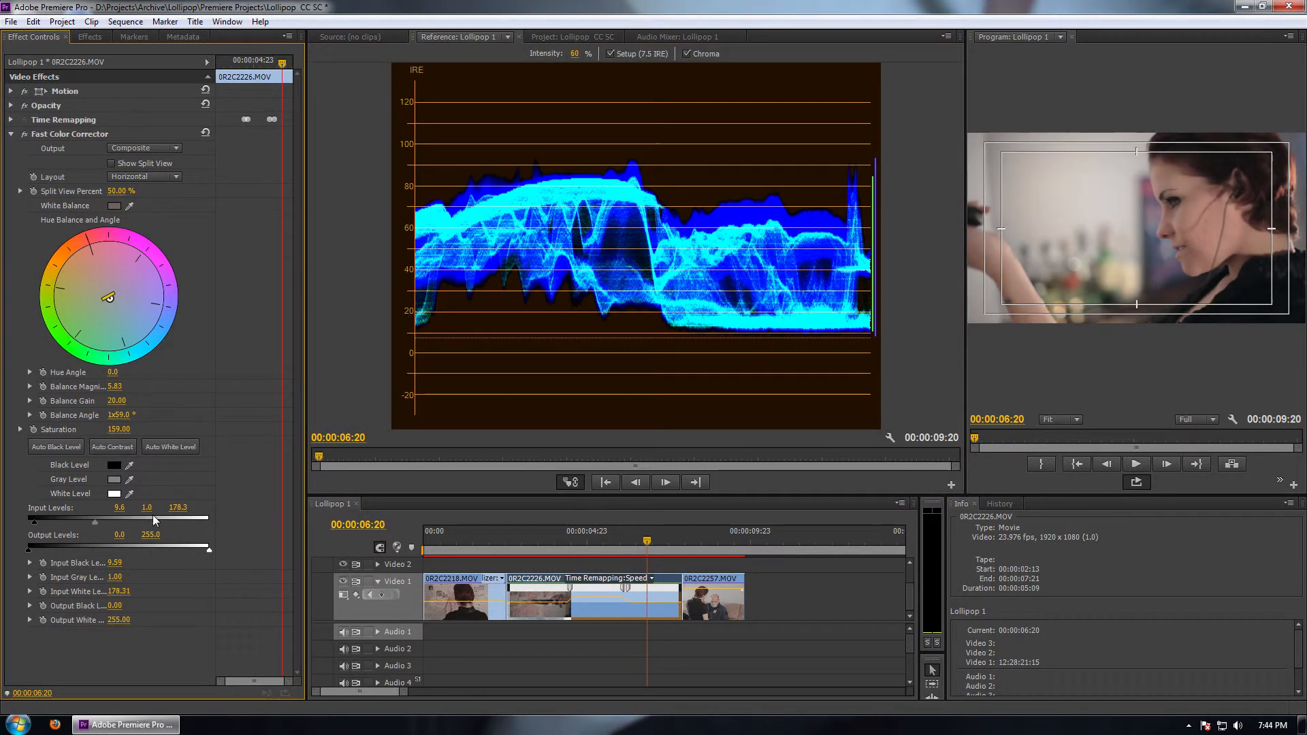
left_click_drag(94, 521, 83, 522)
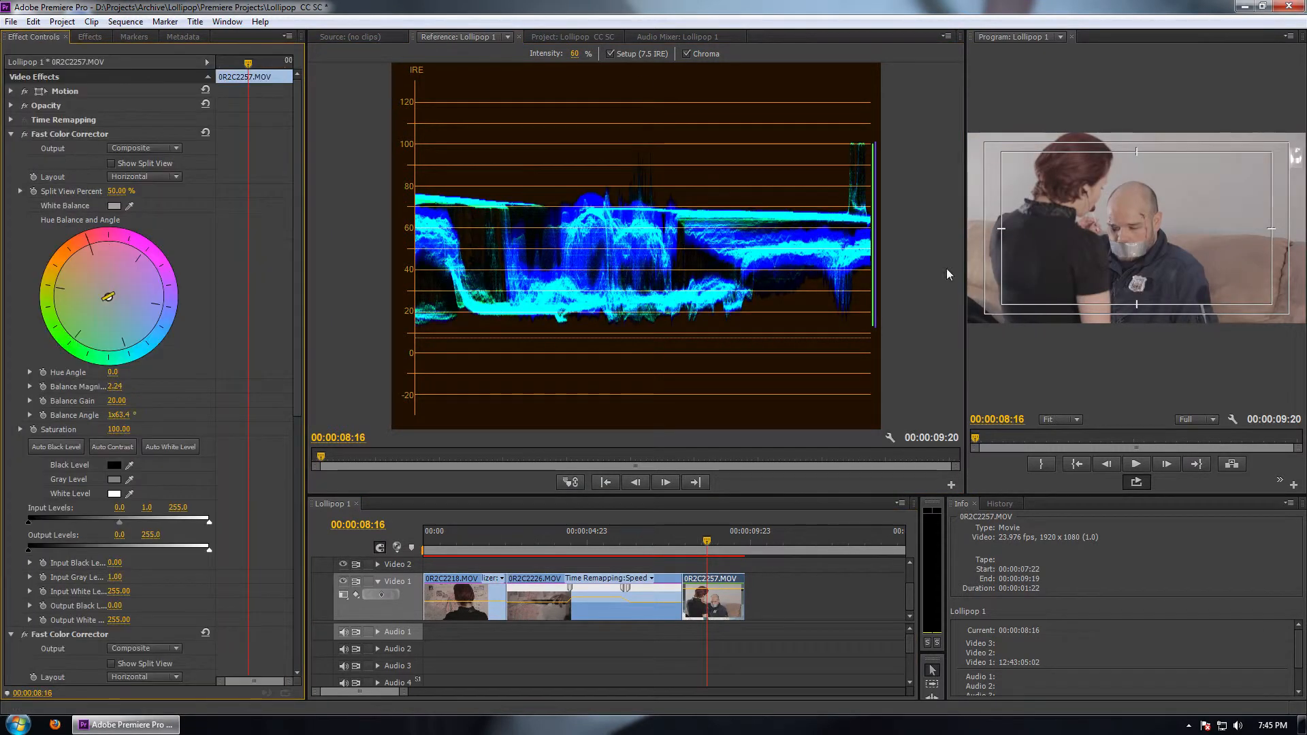
Set the third clip's Fast Color Corrector saturation to 142, input gray level to 0.66 and input white level to about 191.7.
right_click(477, 415)
left_click(518, 93)
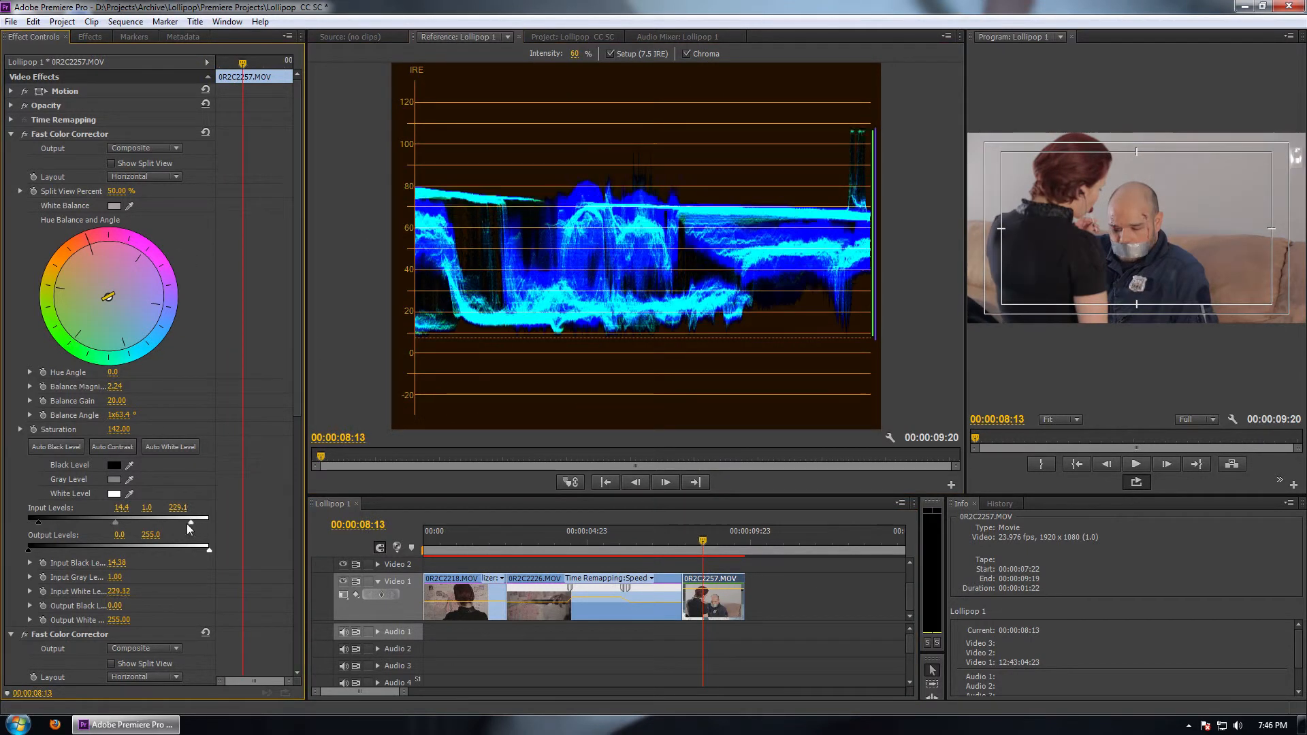
left_click_drag(189, 523, 160, 519)
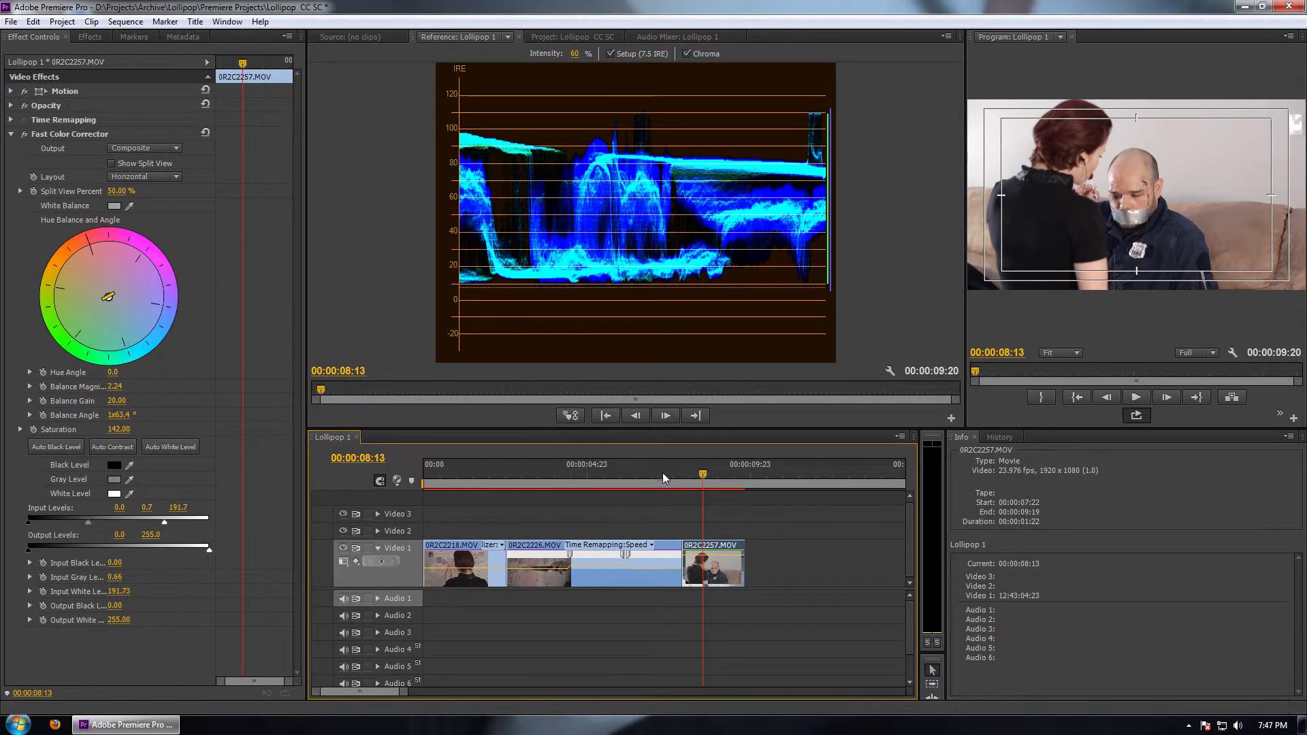
Switch the reference monitor to the Vectorscope and scrub from the first clip to the third to compare their color.
left_click(661, 422)
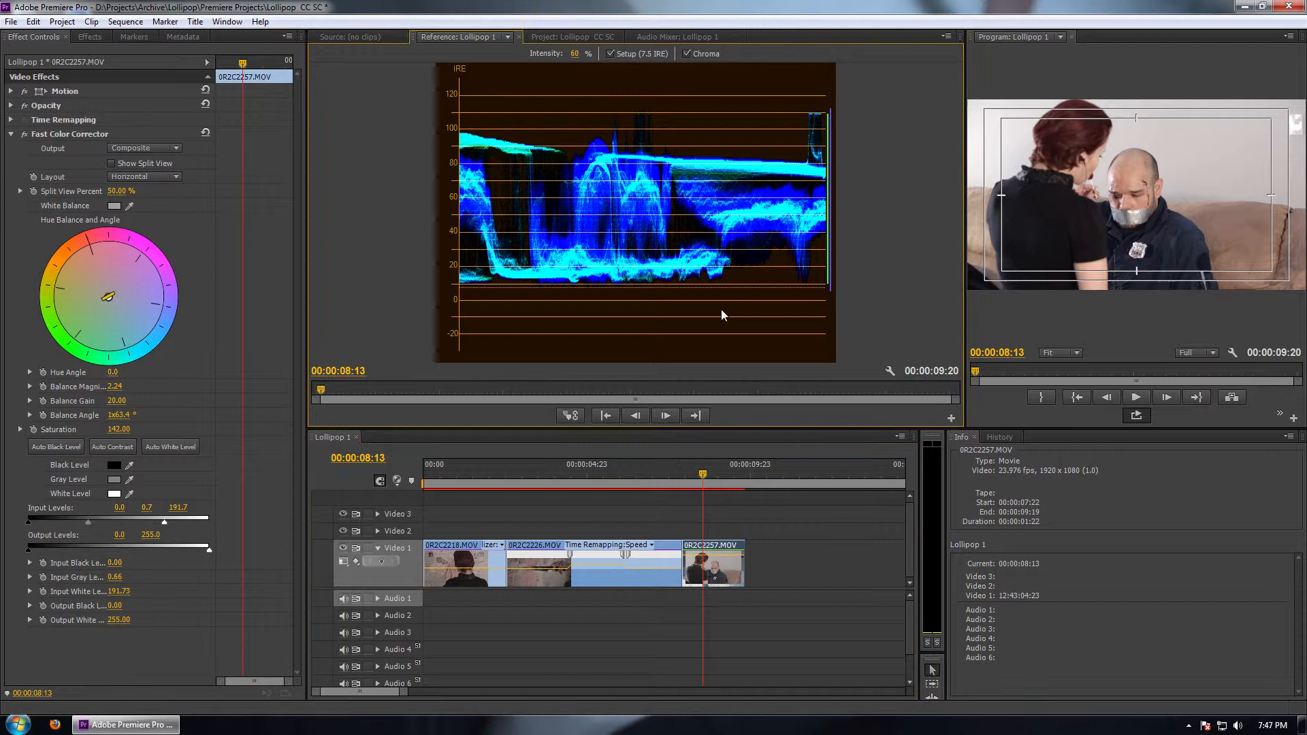
right_click(464, 36)
left_click(497, 178)
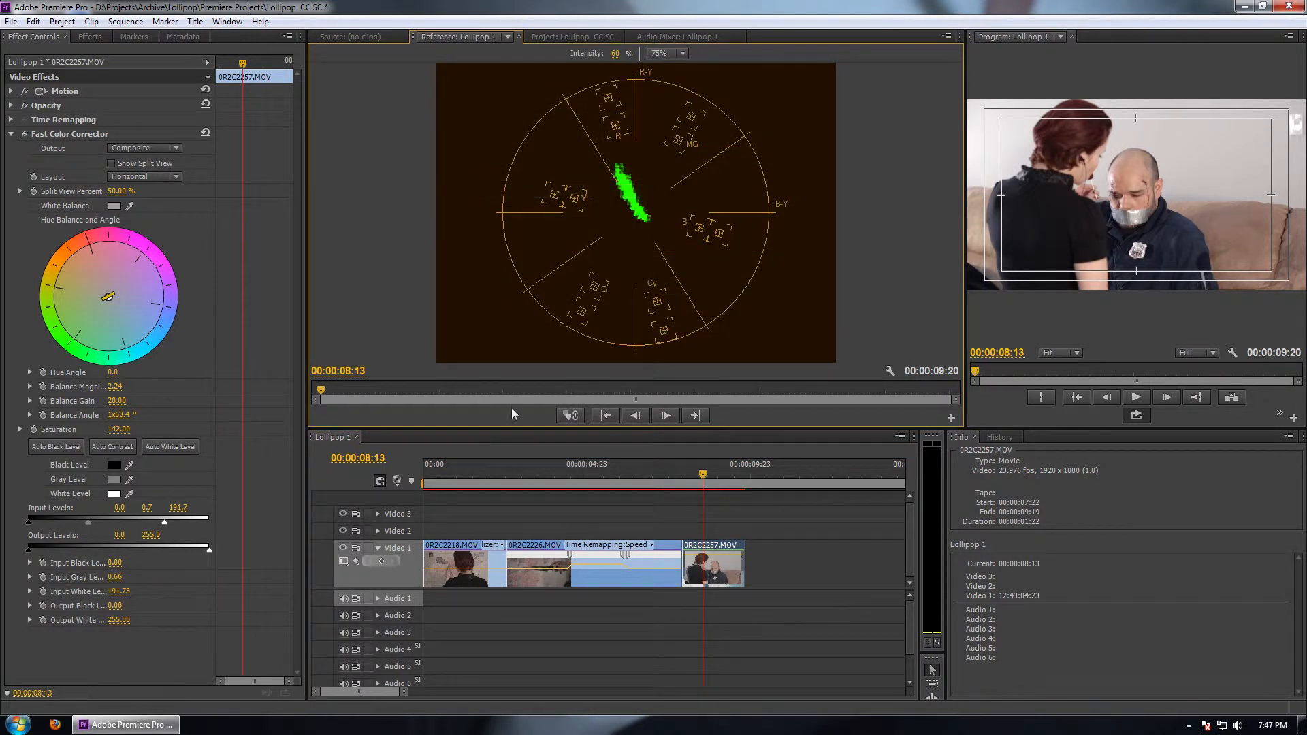
left_click_drag(476, 475, 669, 515)
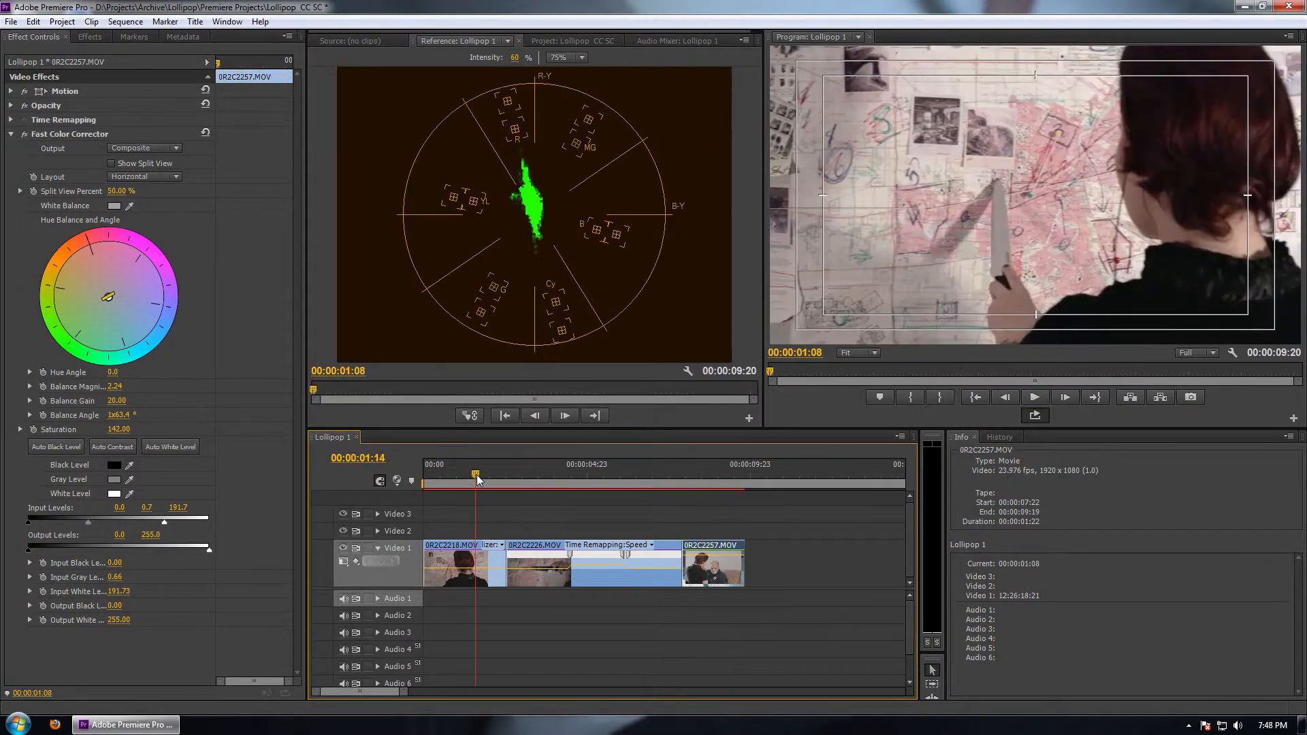
left_click_drag(476, 475, 702, 537)
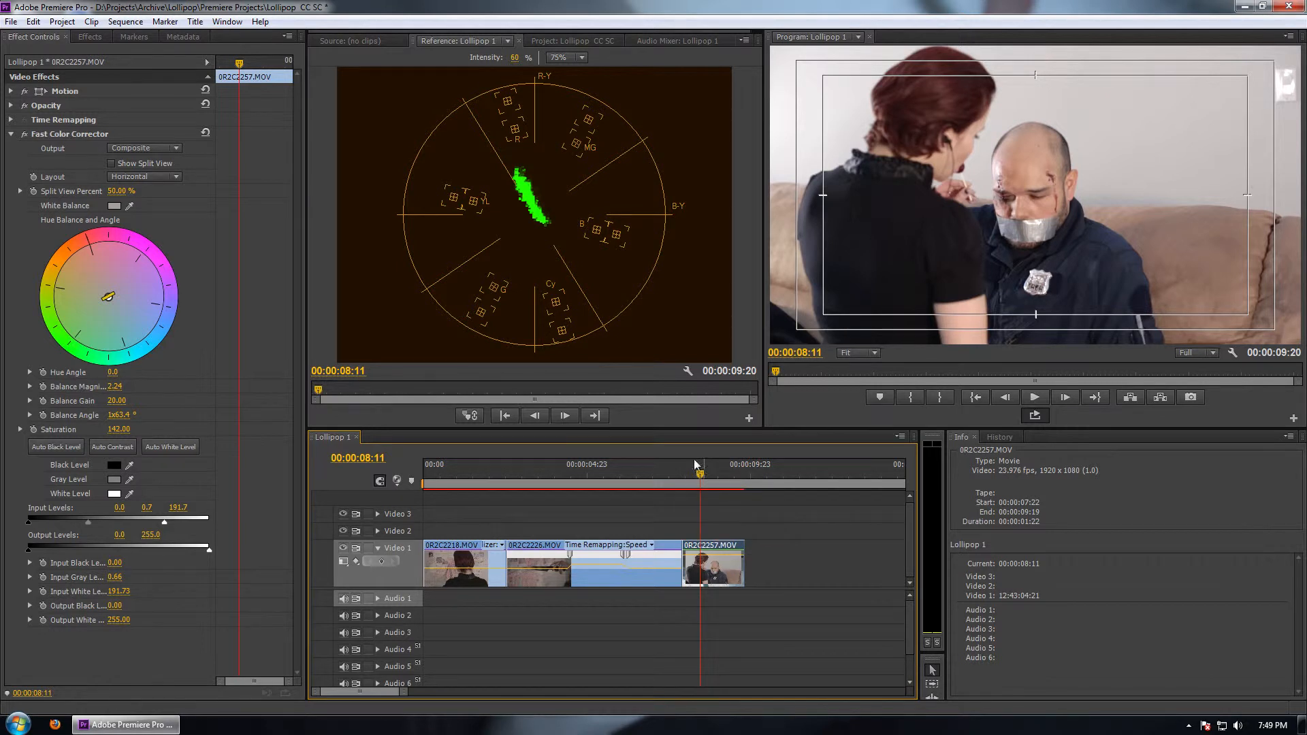
Apply the Three-Way Color Corrector to the third clip, 0R2C2257.MOV, and collapse its Fast Color Corrector settings.
left_click(90, 37)
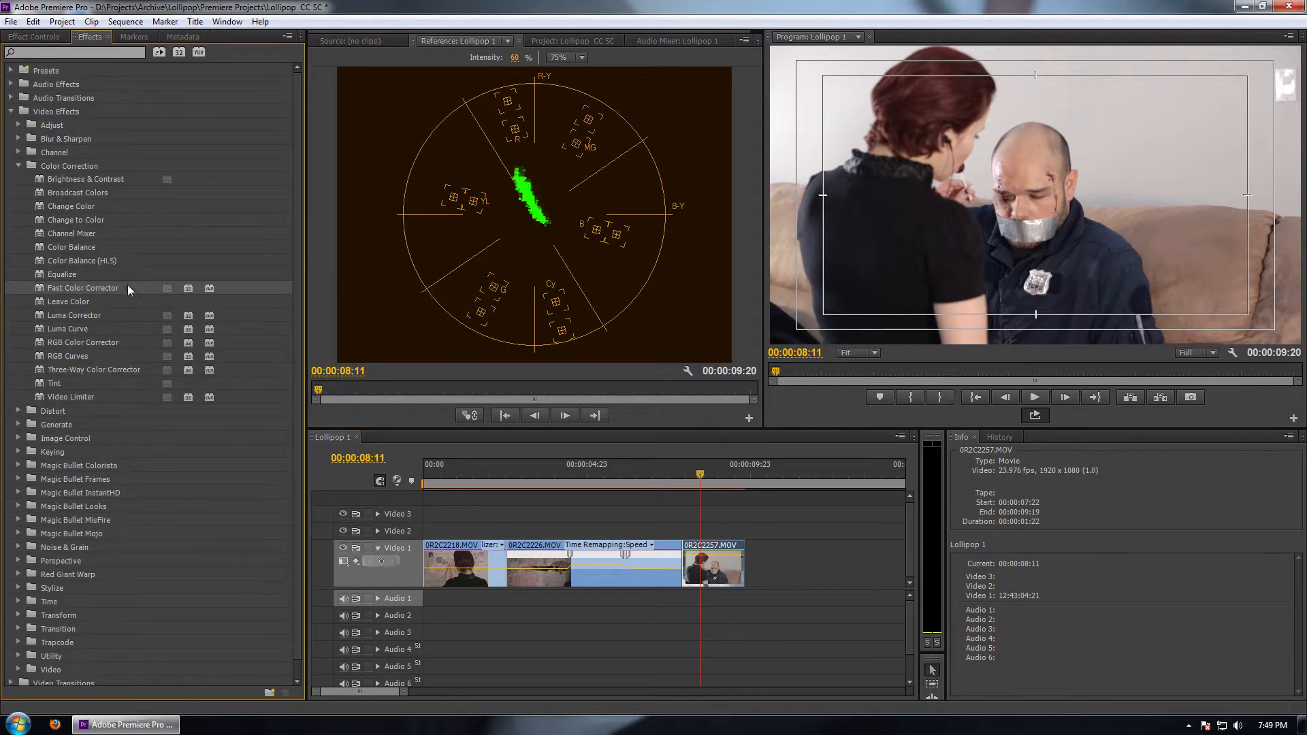
left_click(89, 368)
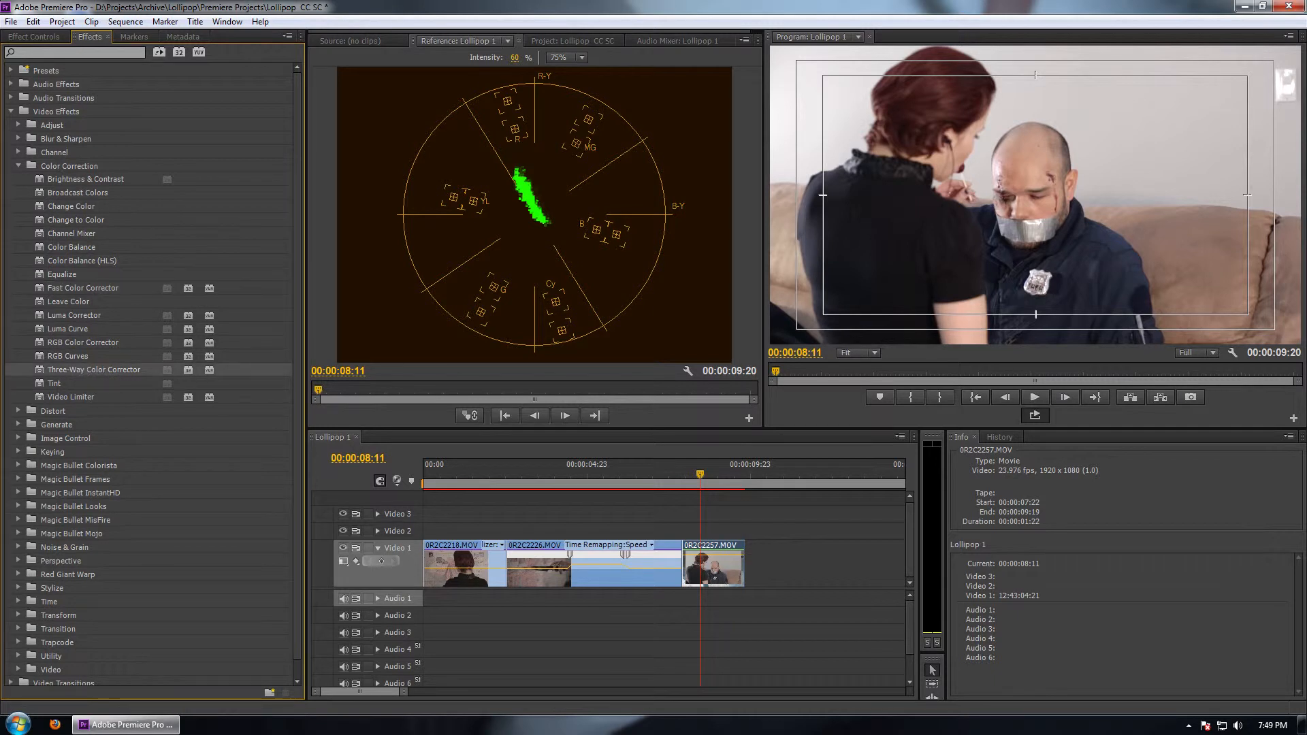
left_click_drag(88, 368, 713, 583)
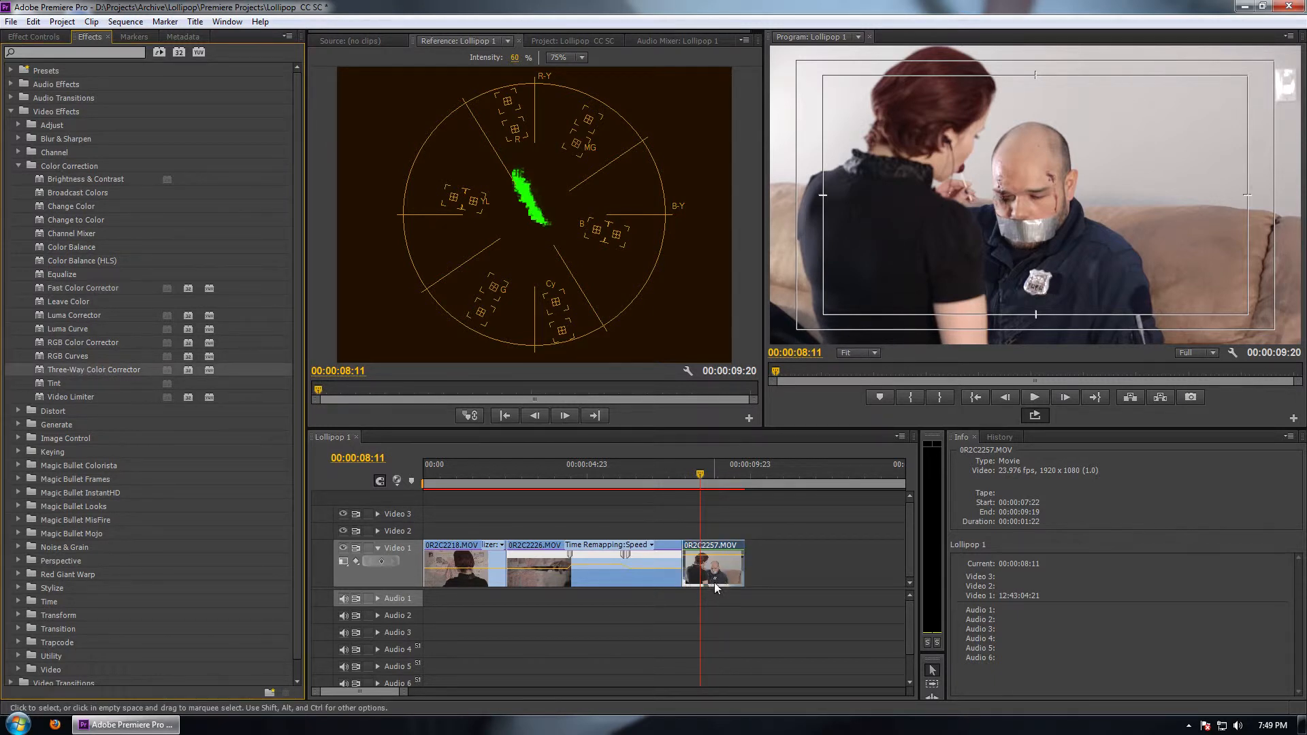
left_click(30, 41)
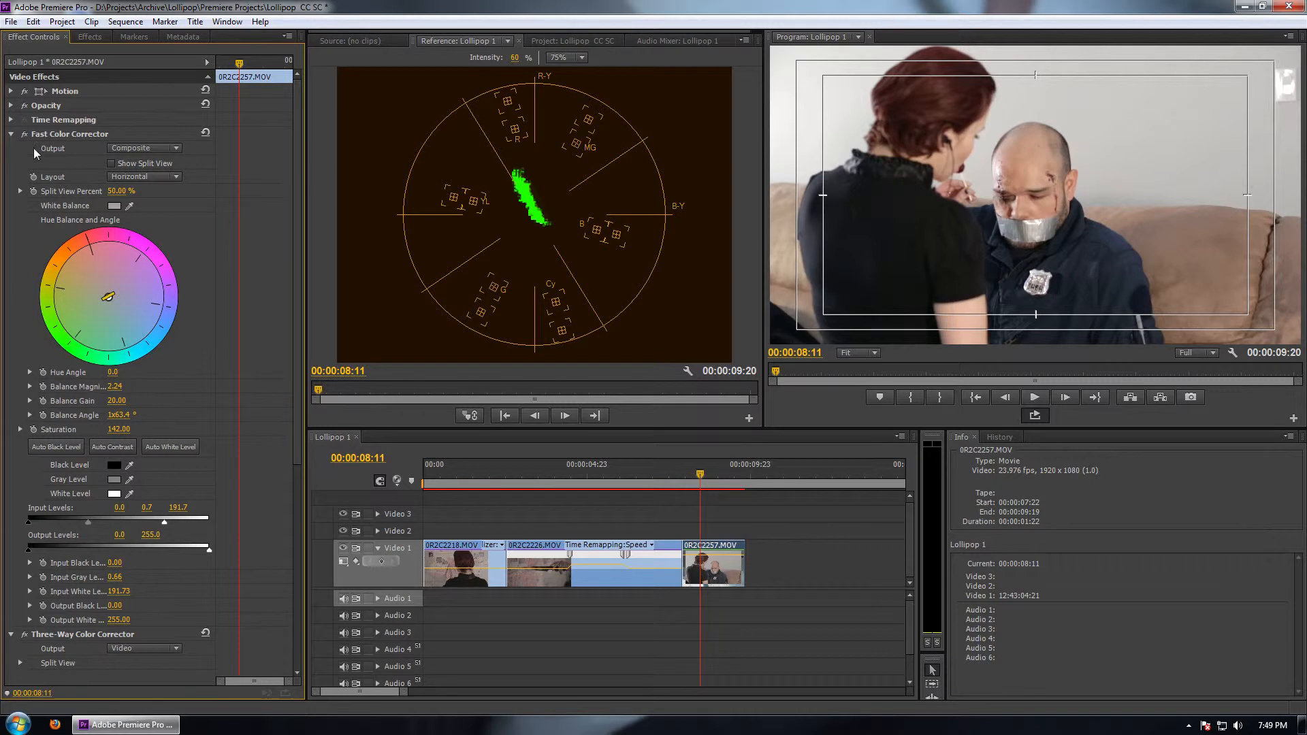
left_click(10, 136)
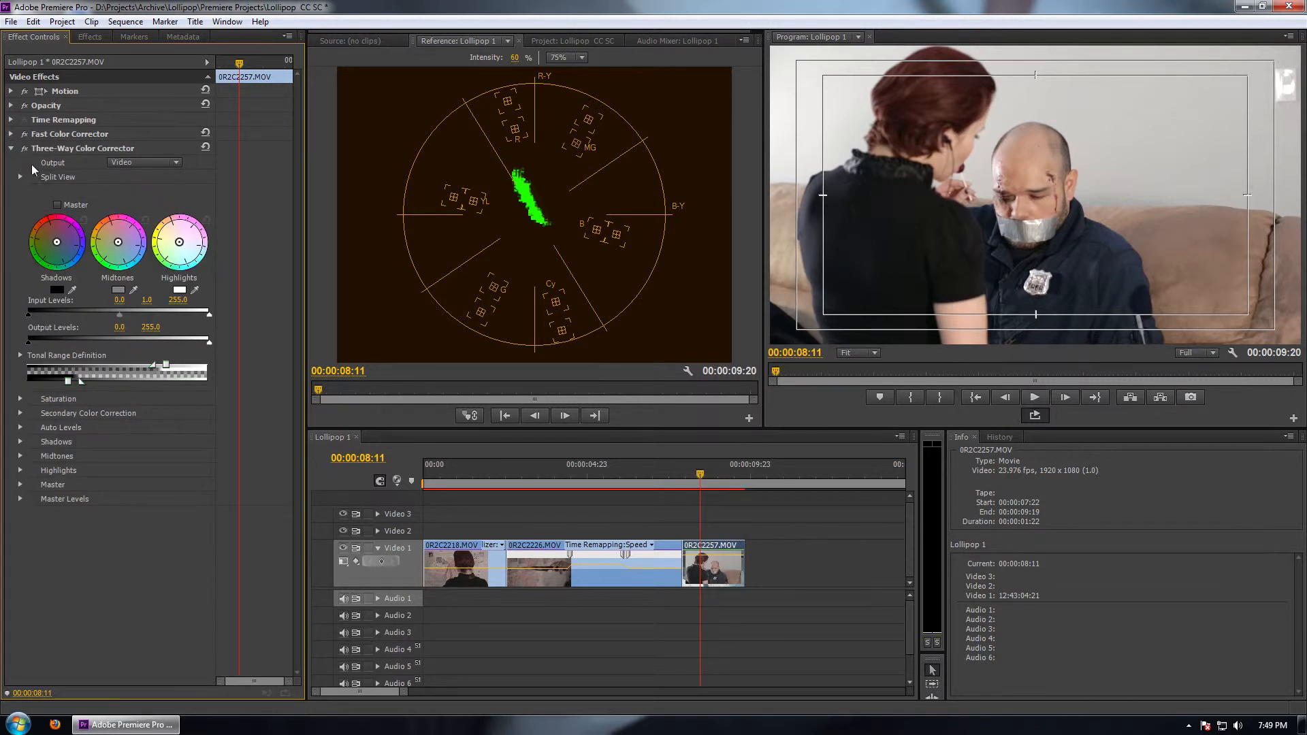
Slightly shift the third clip's shadows, midtones and highlights color balance and compare it with the second clip on the Vectorscope.
left_click_drag(305, 283, 560, 283)
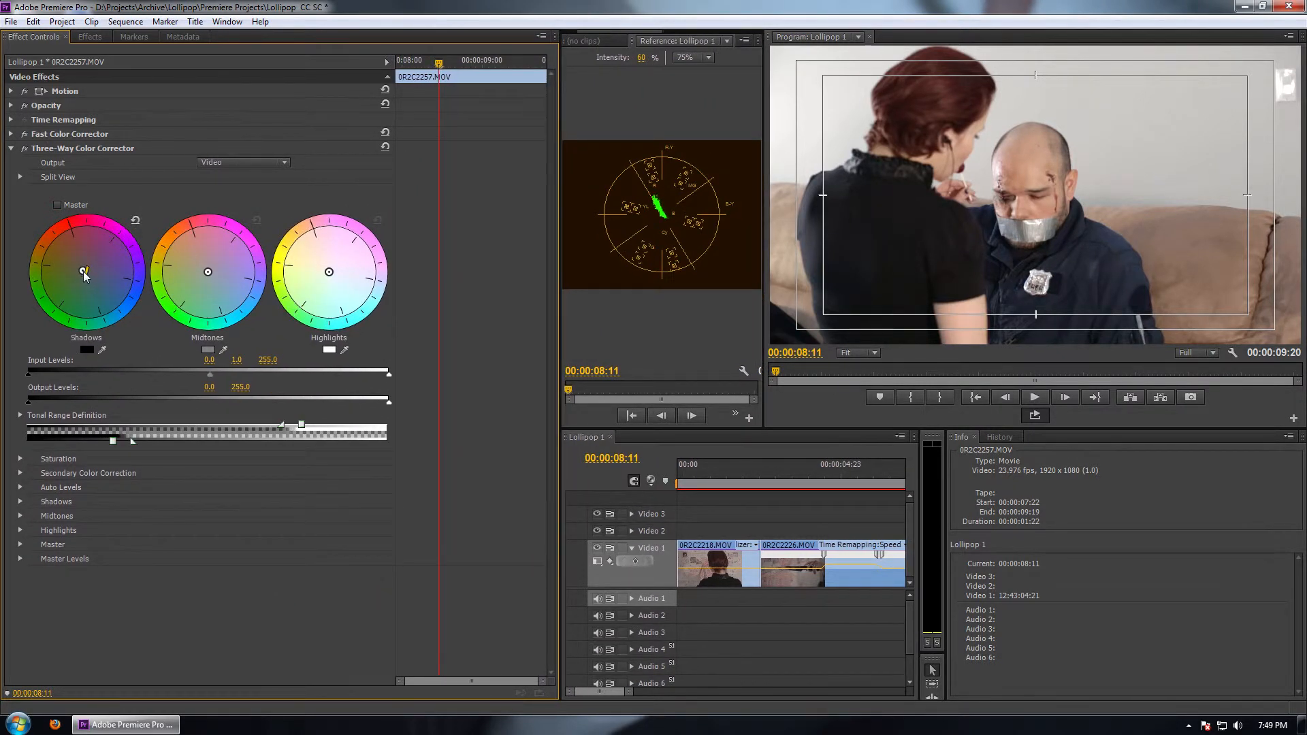
left_click_drag(207, 272, 205, 273)
left_click_drag(560, 283, 363, 284)
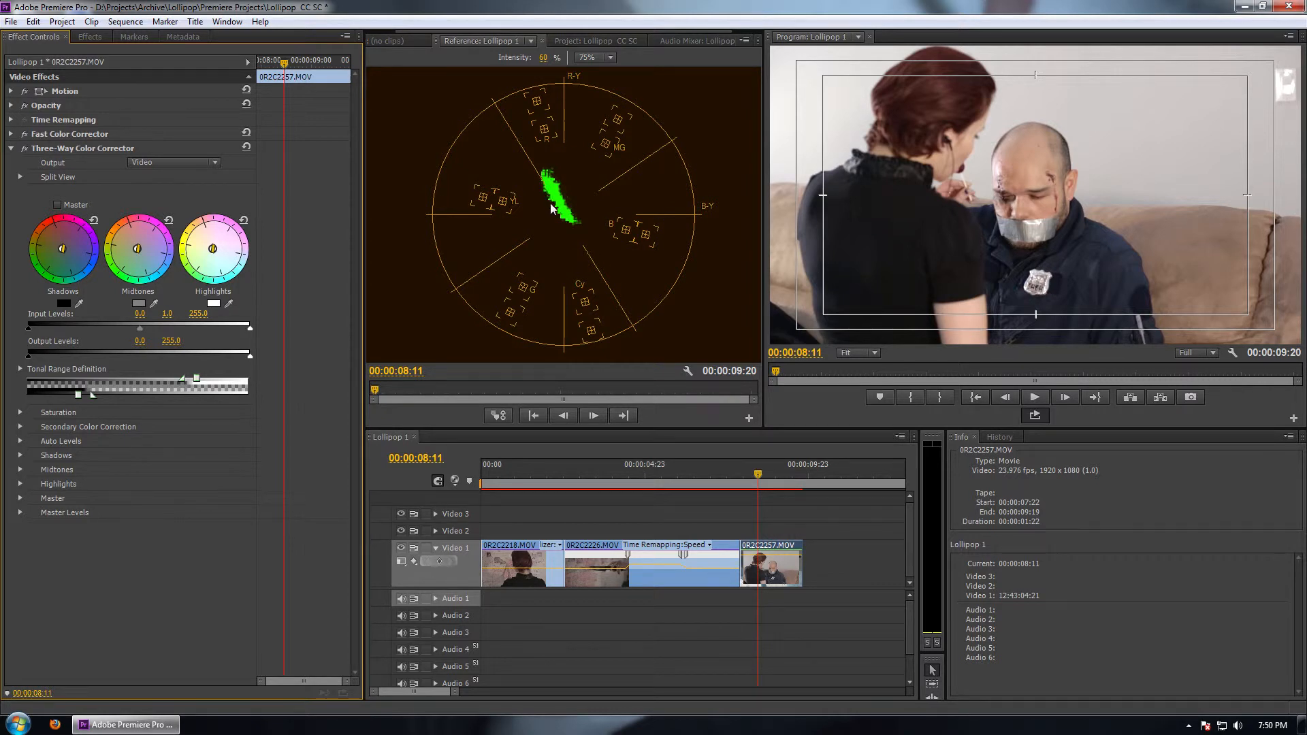
left_click(694, 467)
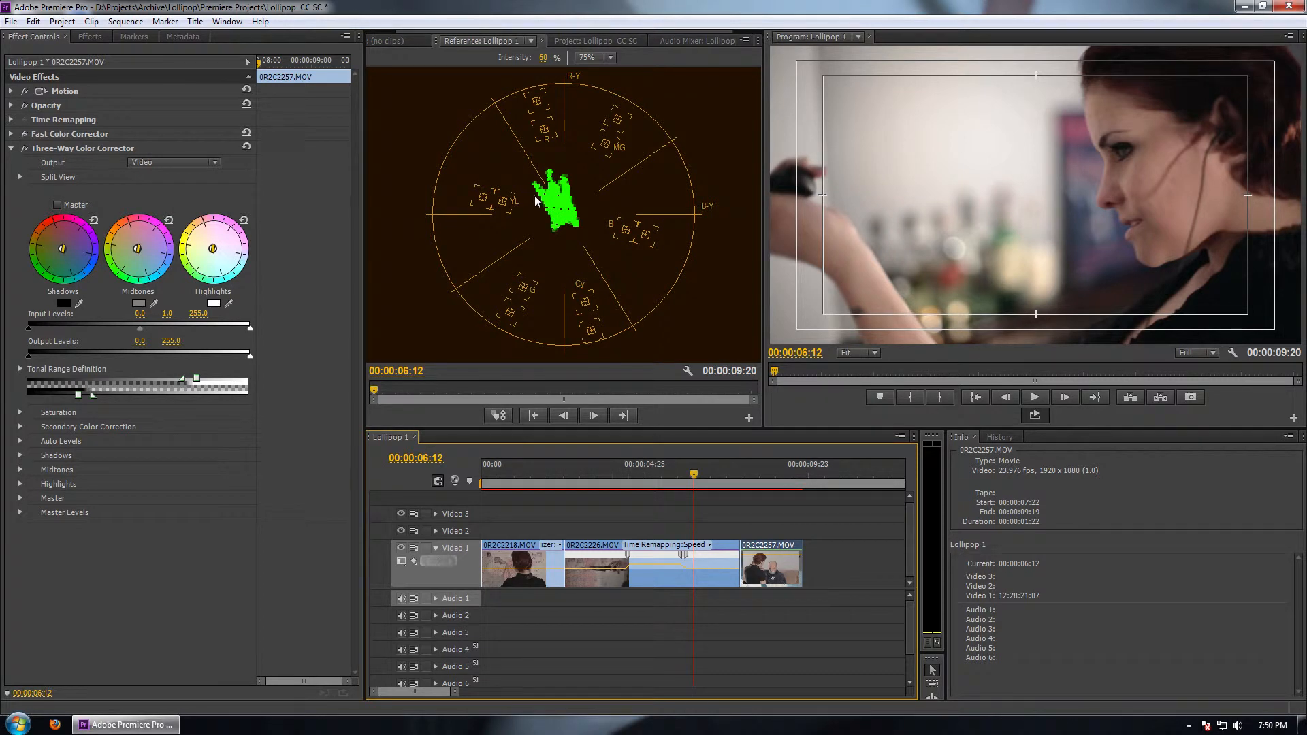
left_click_drag(624, 480, 718, 520)
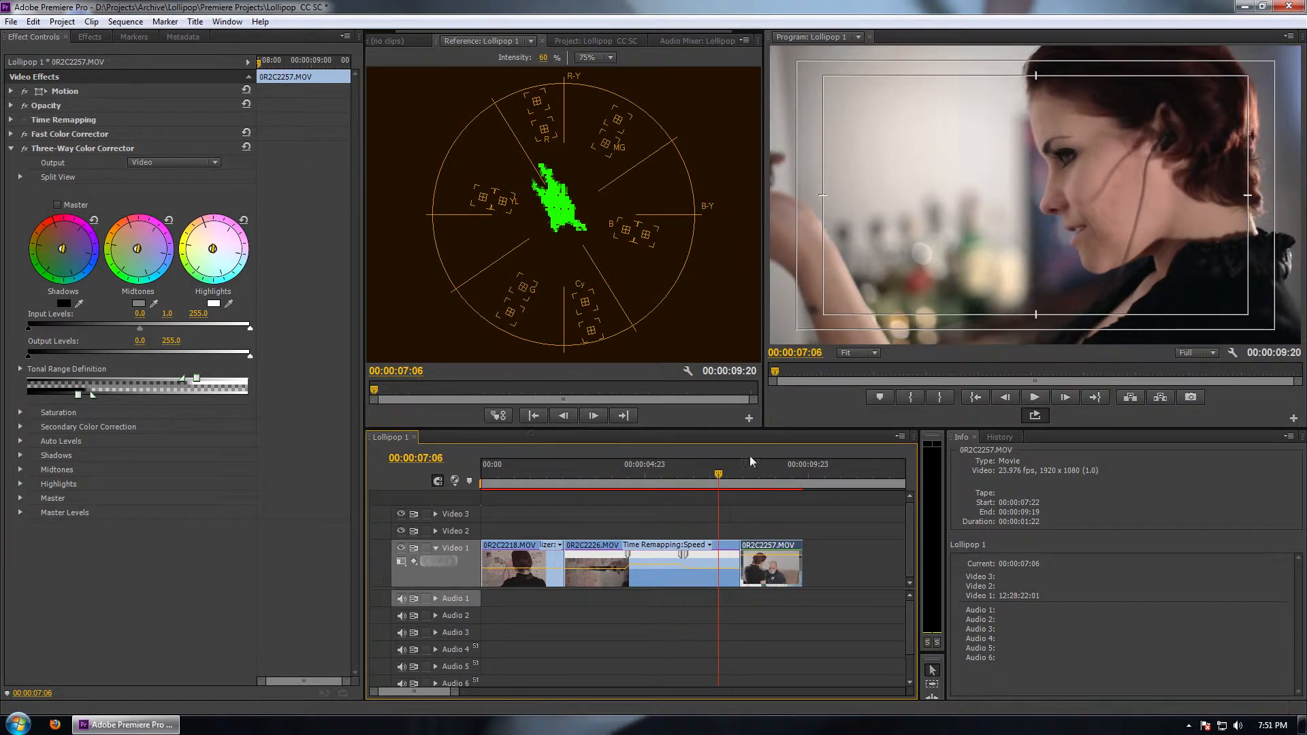
Switch to the Editing workspace and scrub through the cc sequence containing the nested Lollipop 1 clip to review the corrections.
left_click(227, 21)
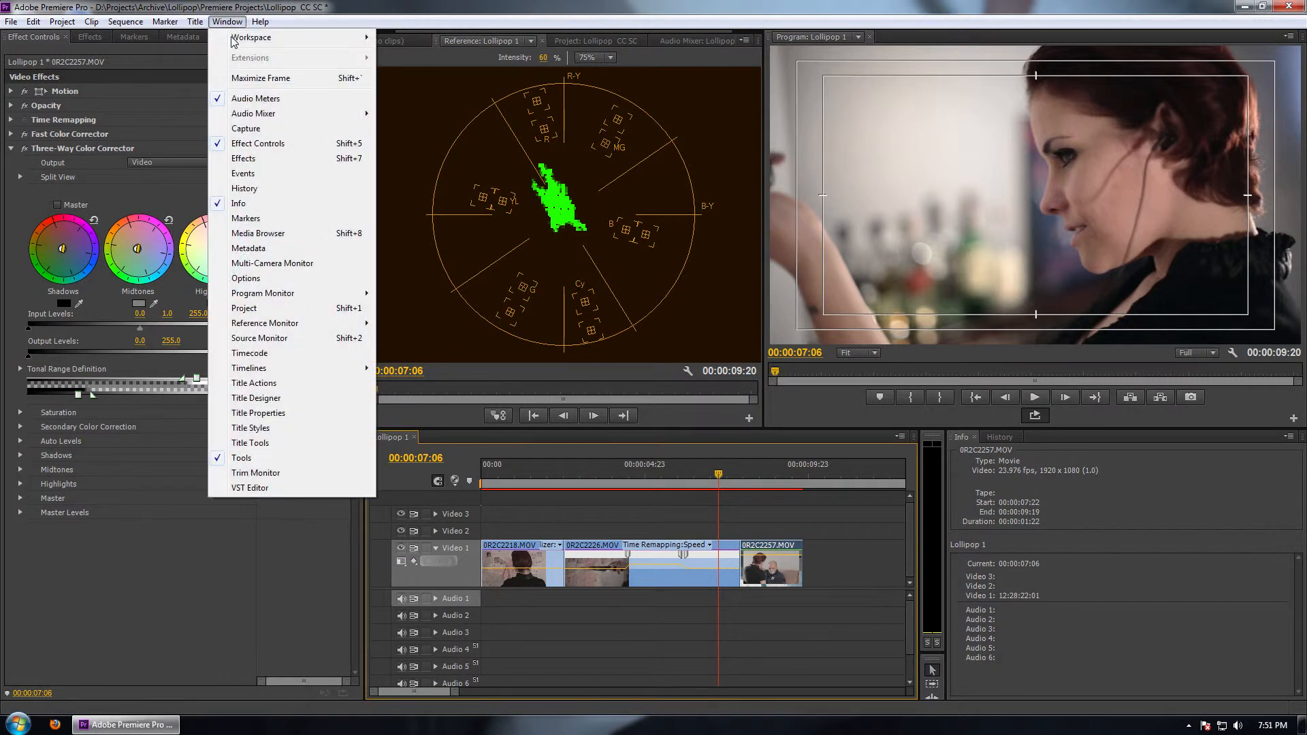
mouse_move(277, 46)
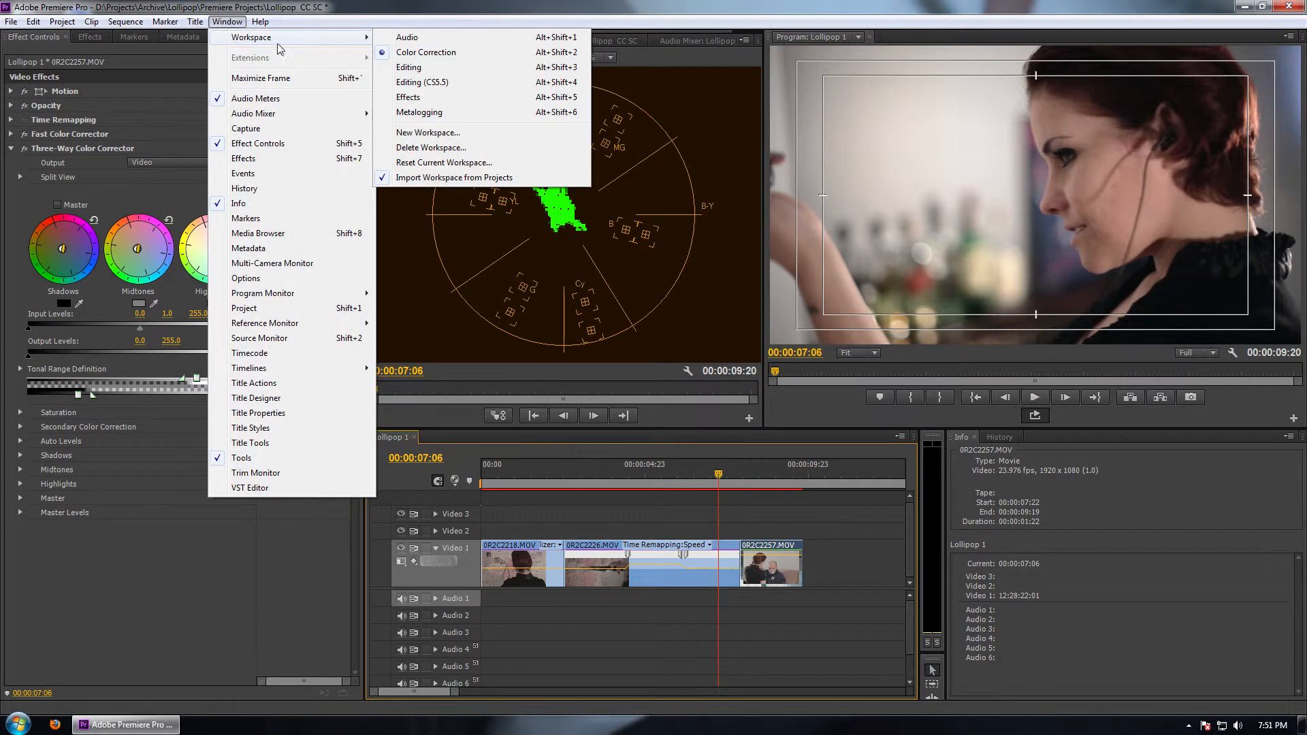
left_click(438, 67)
left_click_drag(672, 491, 895, 509)
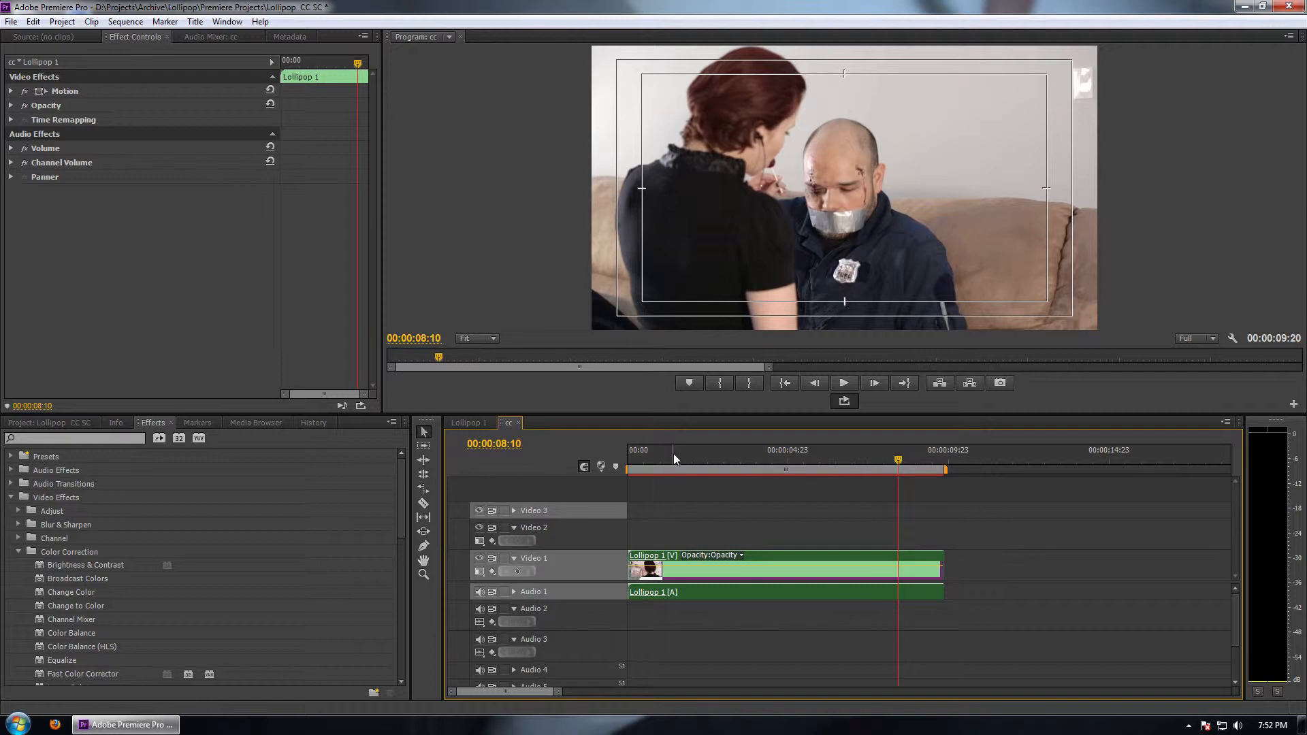
left_click_drag(671, 454, 841, 492)
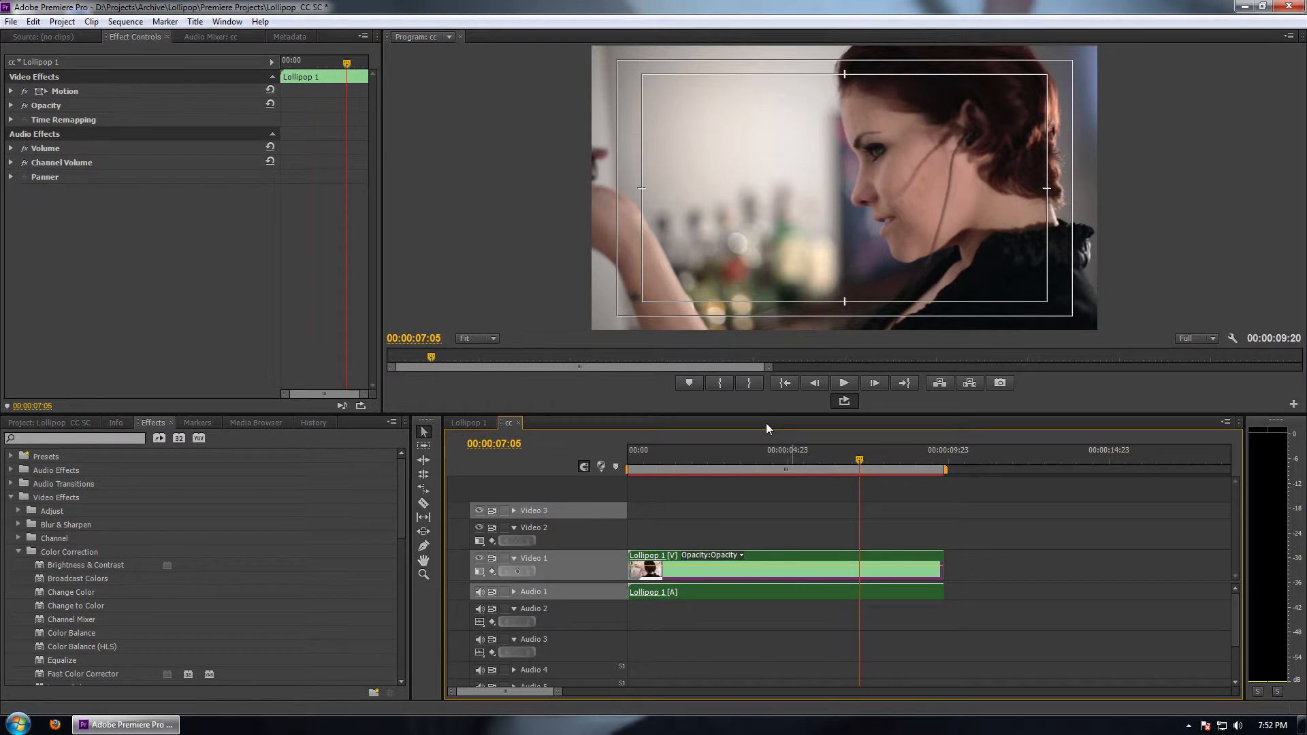
Apply Color Balance (HLS) to the nested Lollipop 1 clip and set its Saturation to -26.
left_click(145, 439)
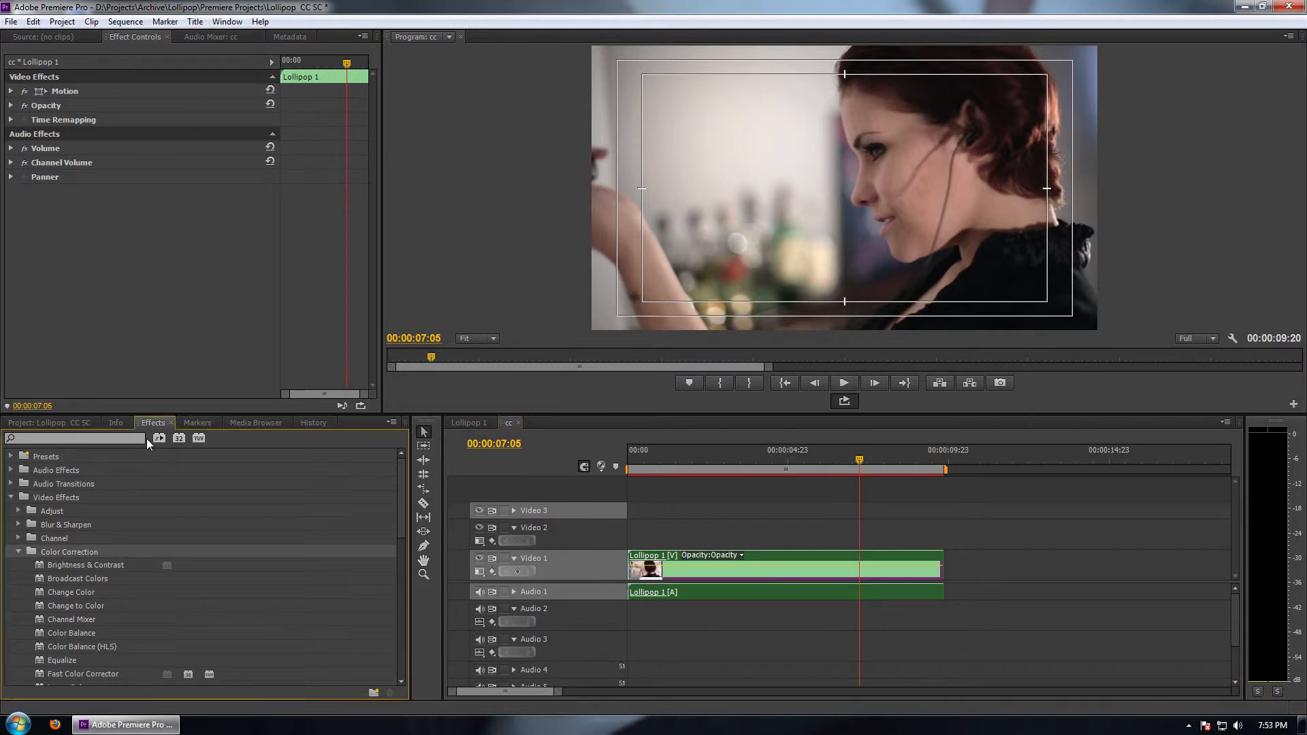
left_click(52, 648)
left_click_drag(63, 649, 714, 583)
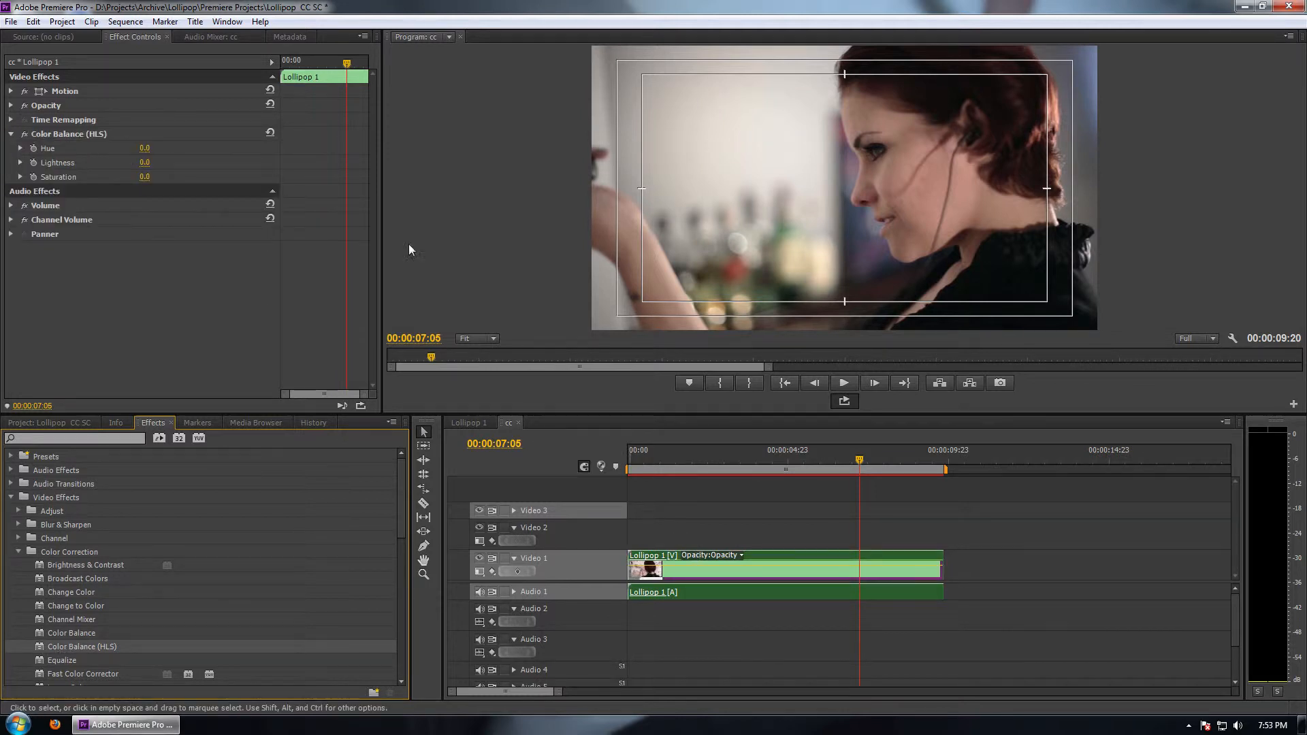
left_click_drag(144, 176, 137, 176)
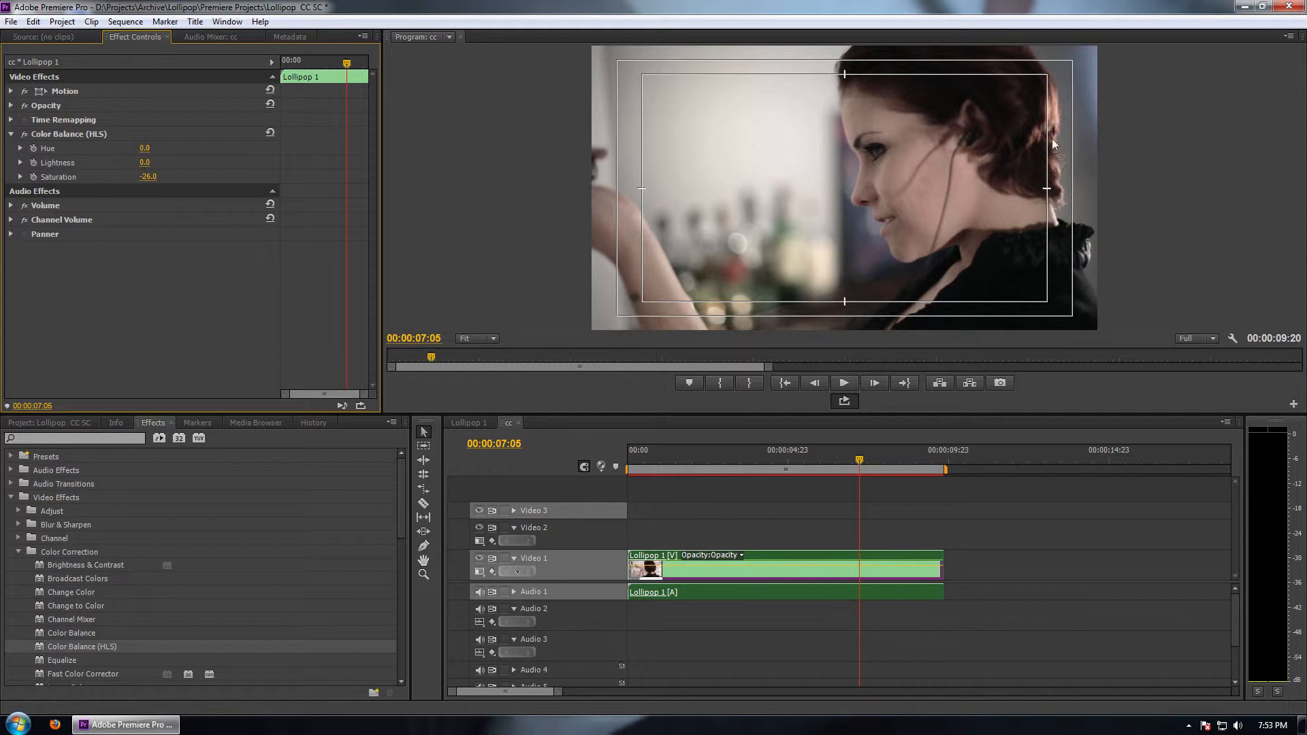
Add RGB Curves to the nested clip, pull down the Master curve's shadows while anchoring its midtones, and slightly raise the Blue curve.
scroll(306, 536, "down", 4)
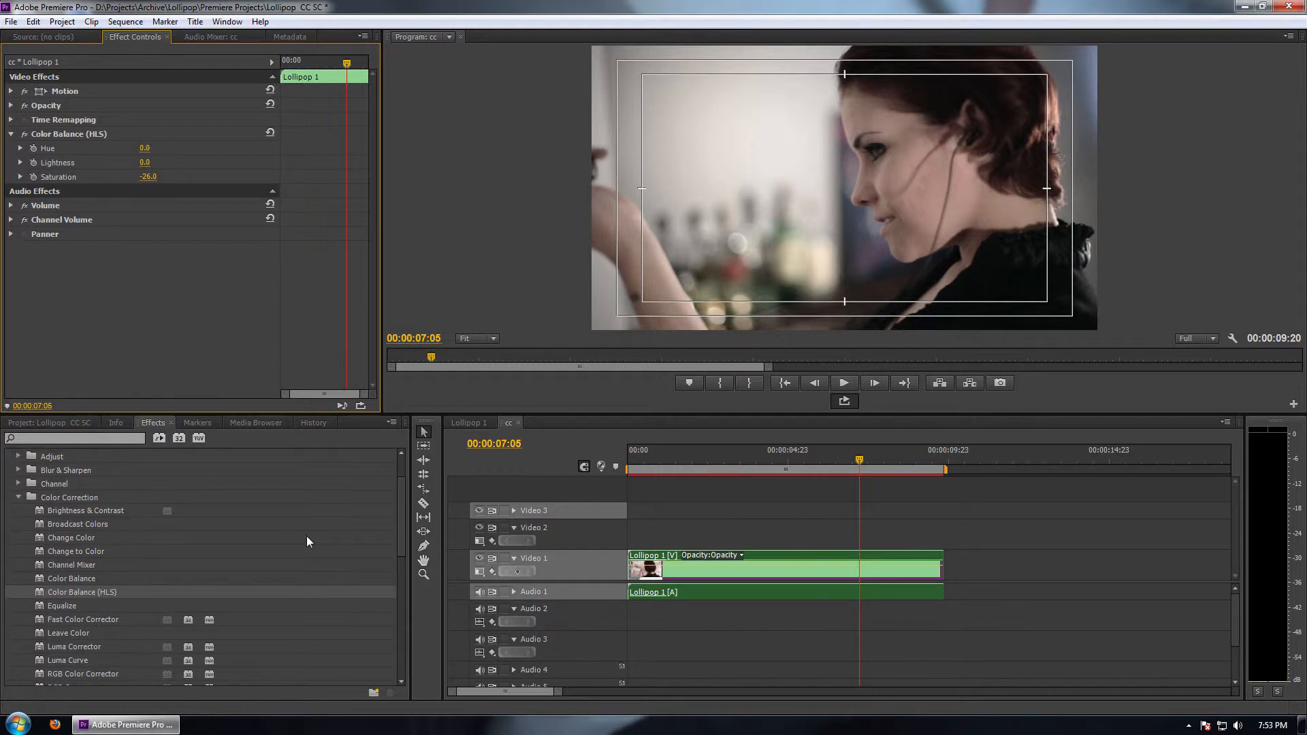
scroll(303, 541, "down", 1)
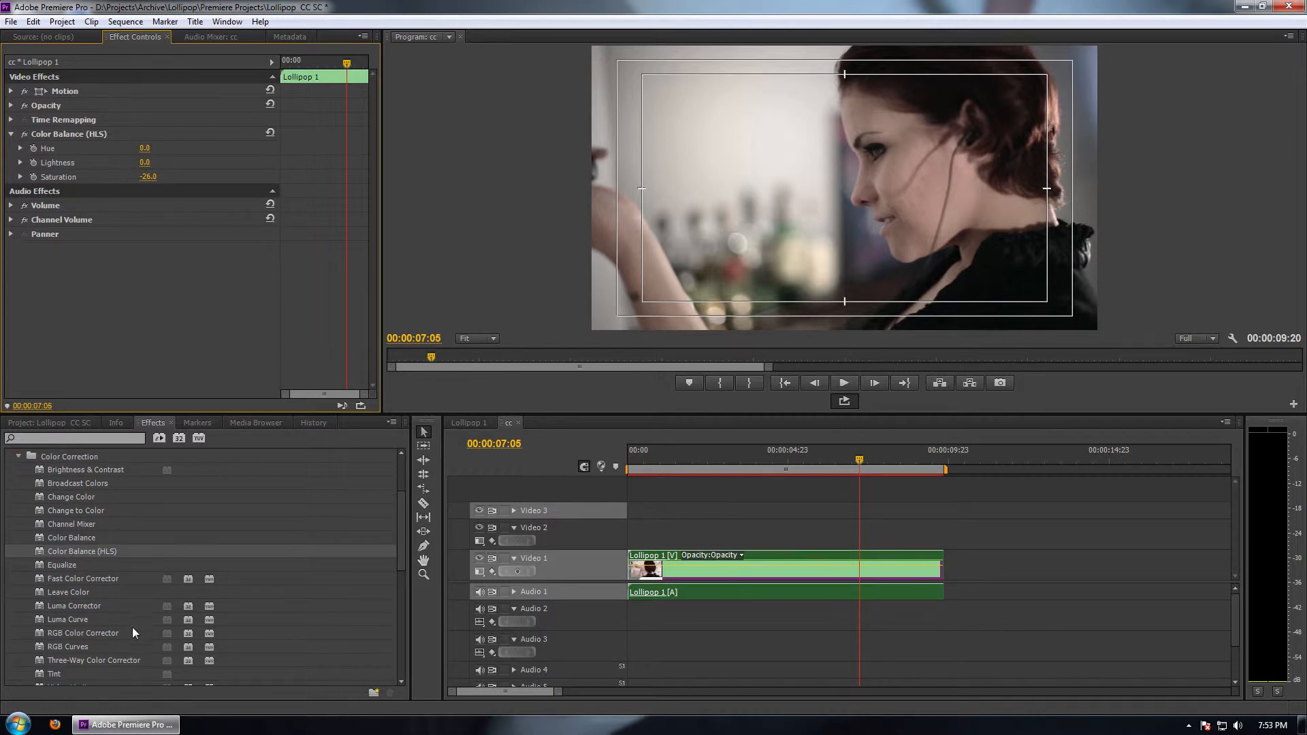
left_click(60, 645)
left_click_drag(59, 647, 283, 393)
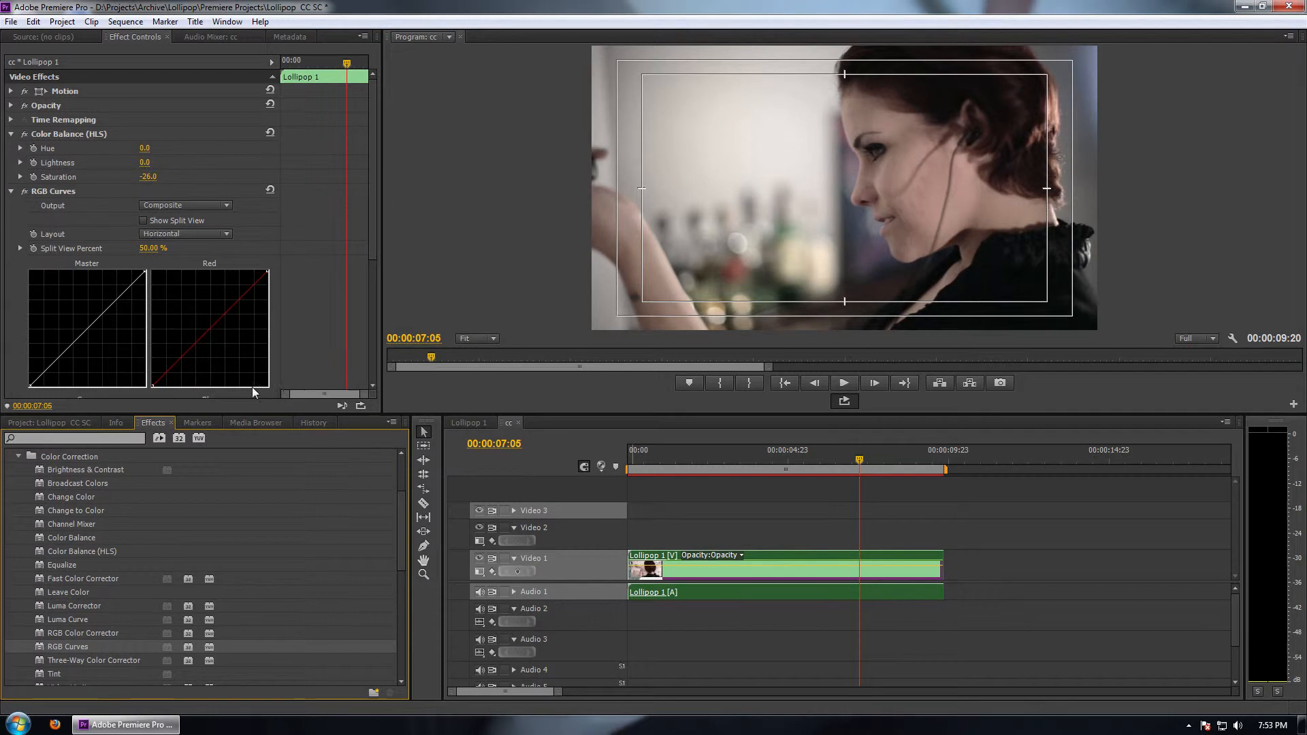
scroll(176, 307, "down", 4)
left_click_drag(48, 218, 54, 223)
left_click(92, 179)
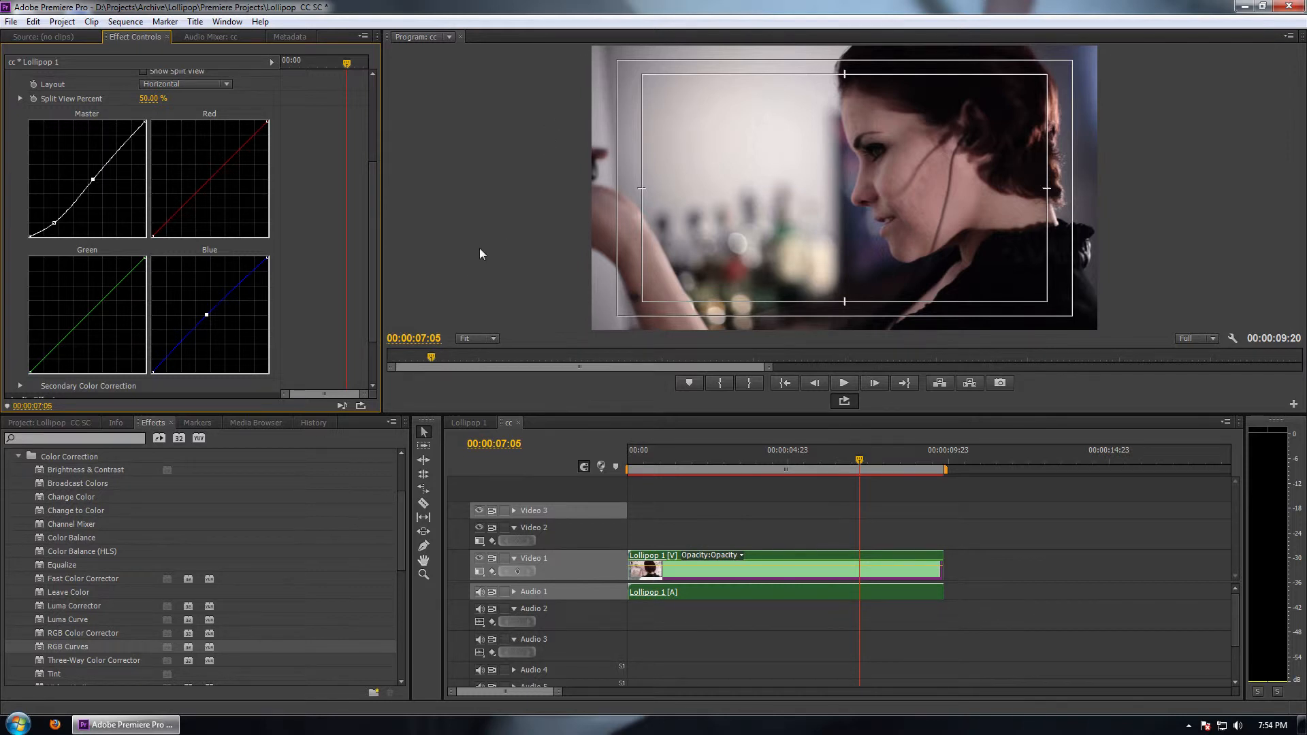
Apply the Crop effect to the nested Lollipop 1 clip and set Top and Bottom to 10% for a letterbox.
left_click(46, 560)
scroll(102, 543, "down", 1)
scroll(184, 510, "down", 8)
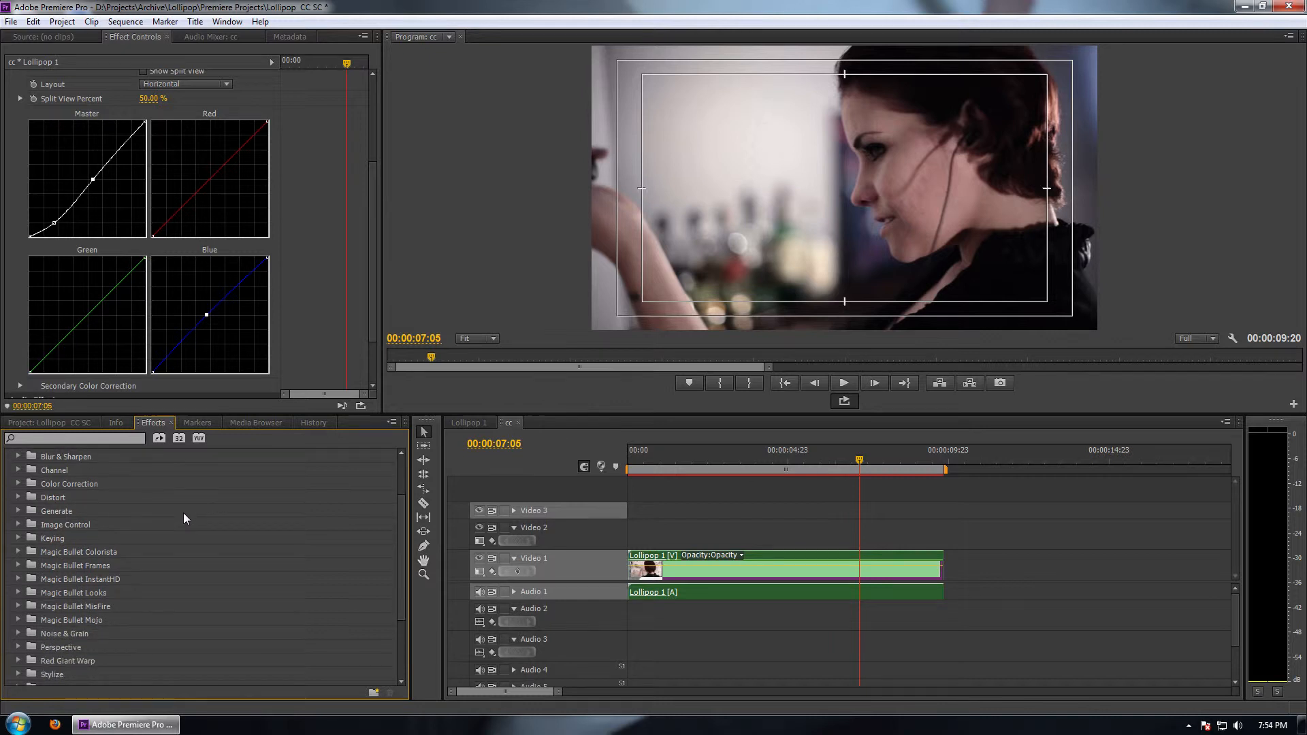
left_click(18, 647)
scroll(132, 606, "down", 2)
left_click_drag(64, 646, 748, 568)
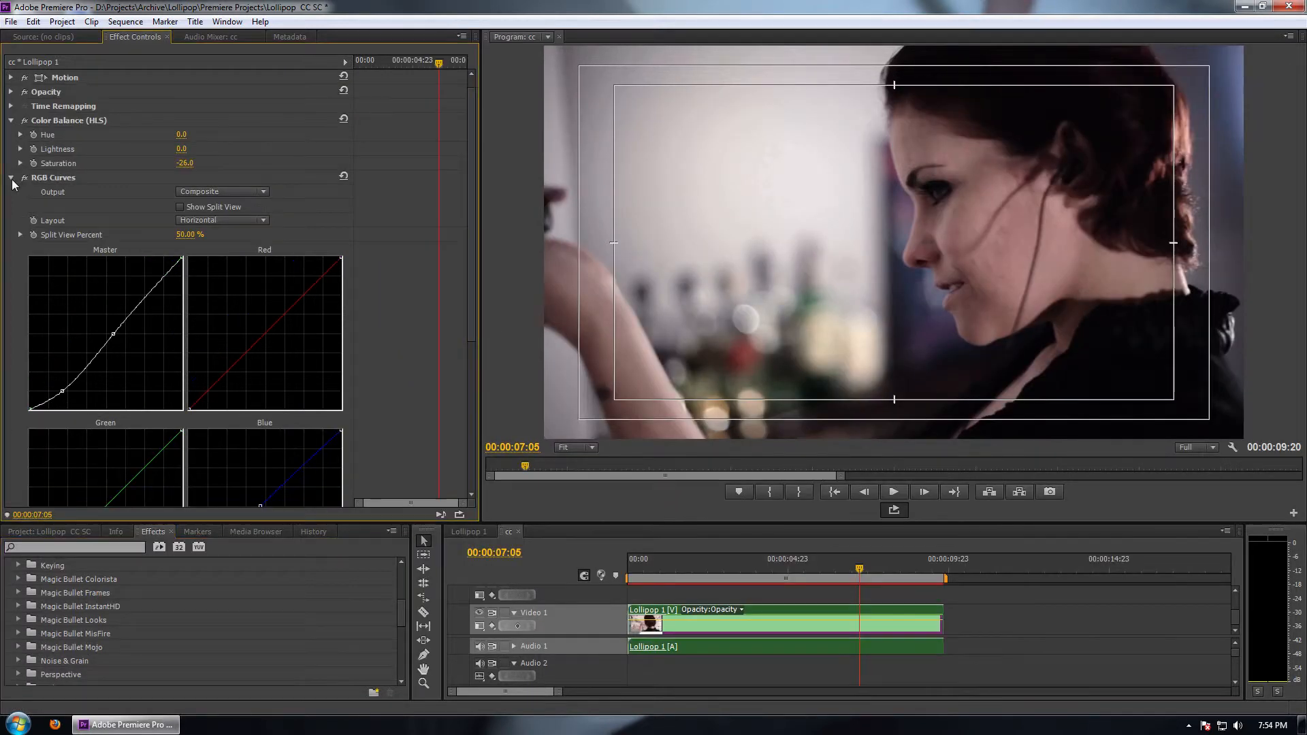
left_click(11, 191)
left_click(11, 134)
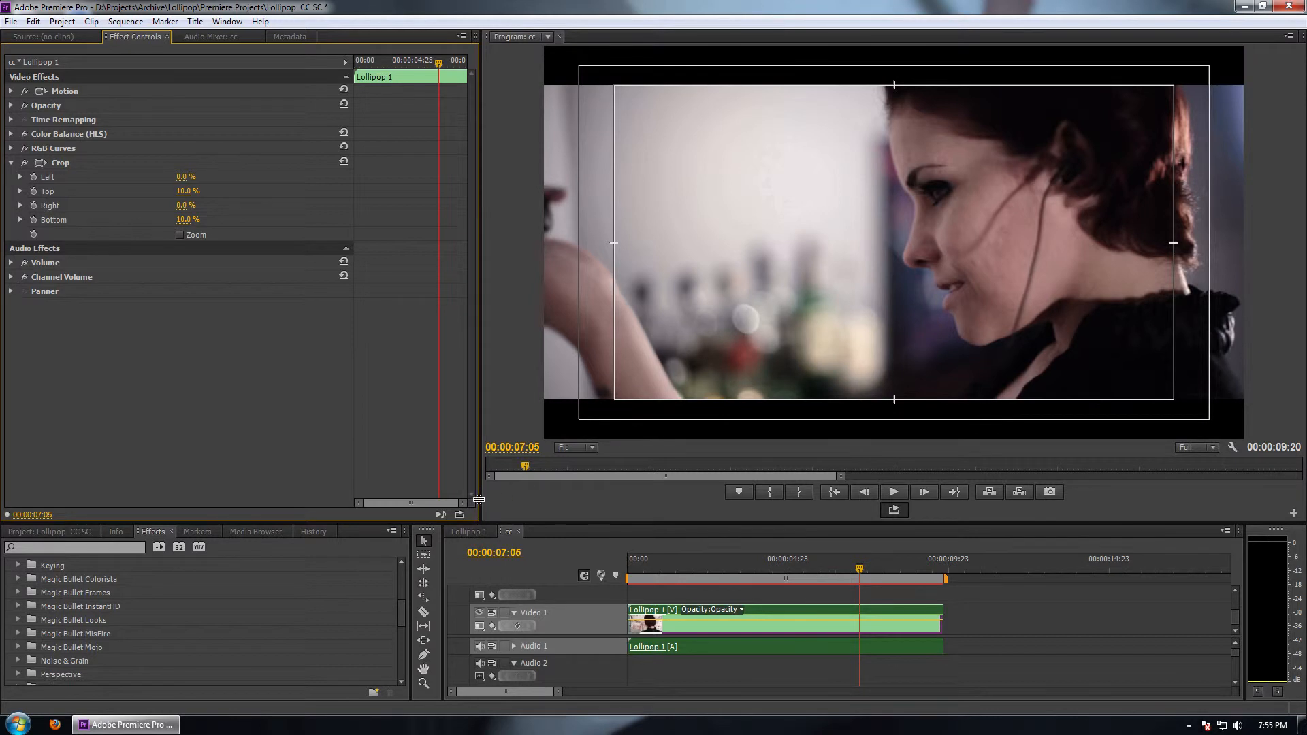
left_click_drag(480, 523, 480, 429)
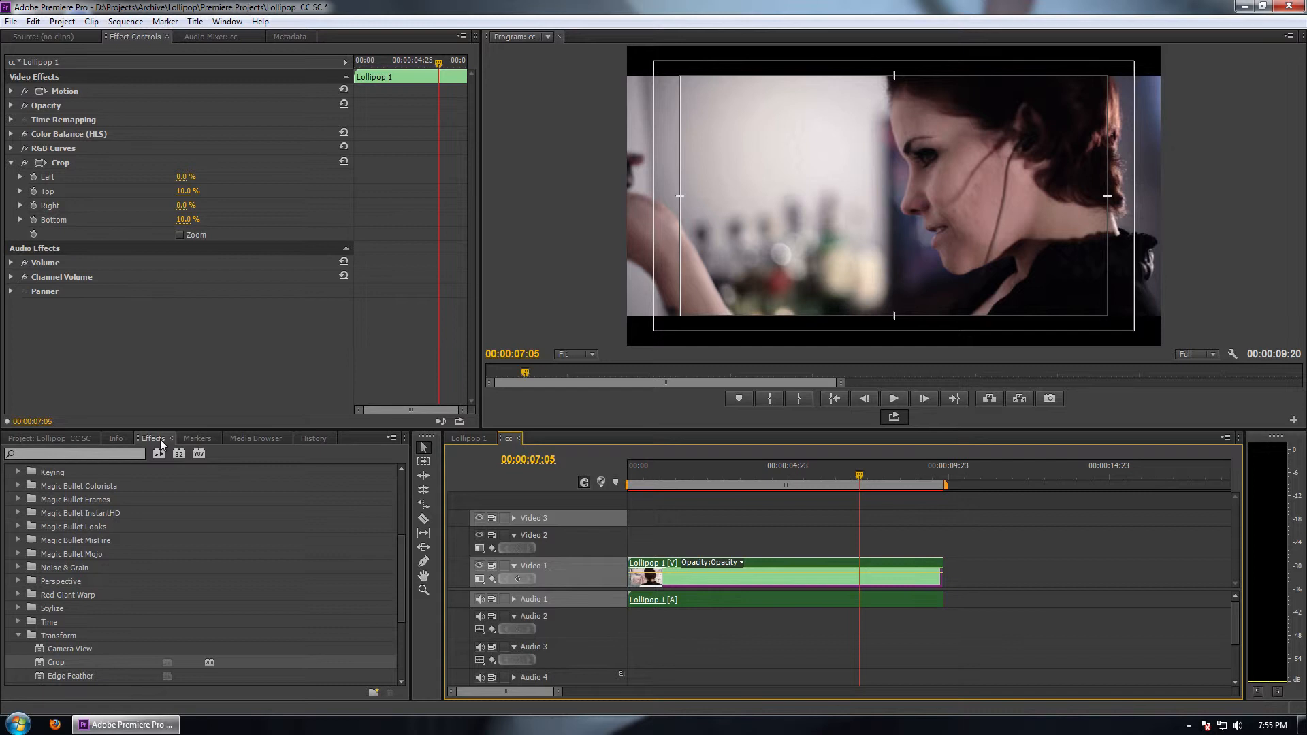
Create a Transparent Video item, place it on Video 3 at the sequence start and extend it to the nested clip's end.
left_click(27, 439)
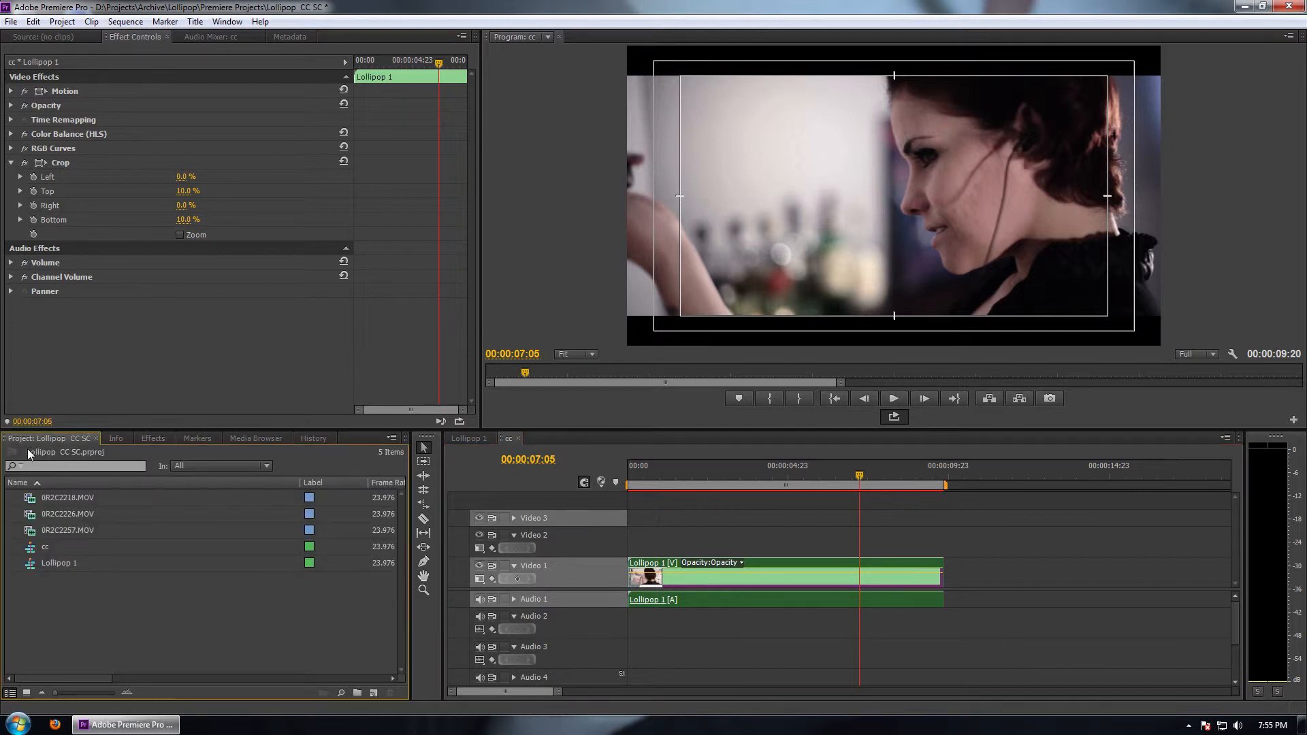
right_click(85, 634)
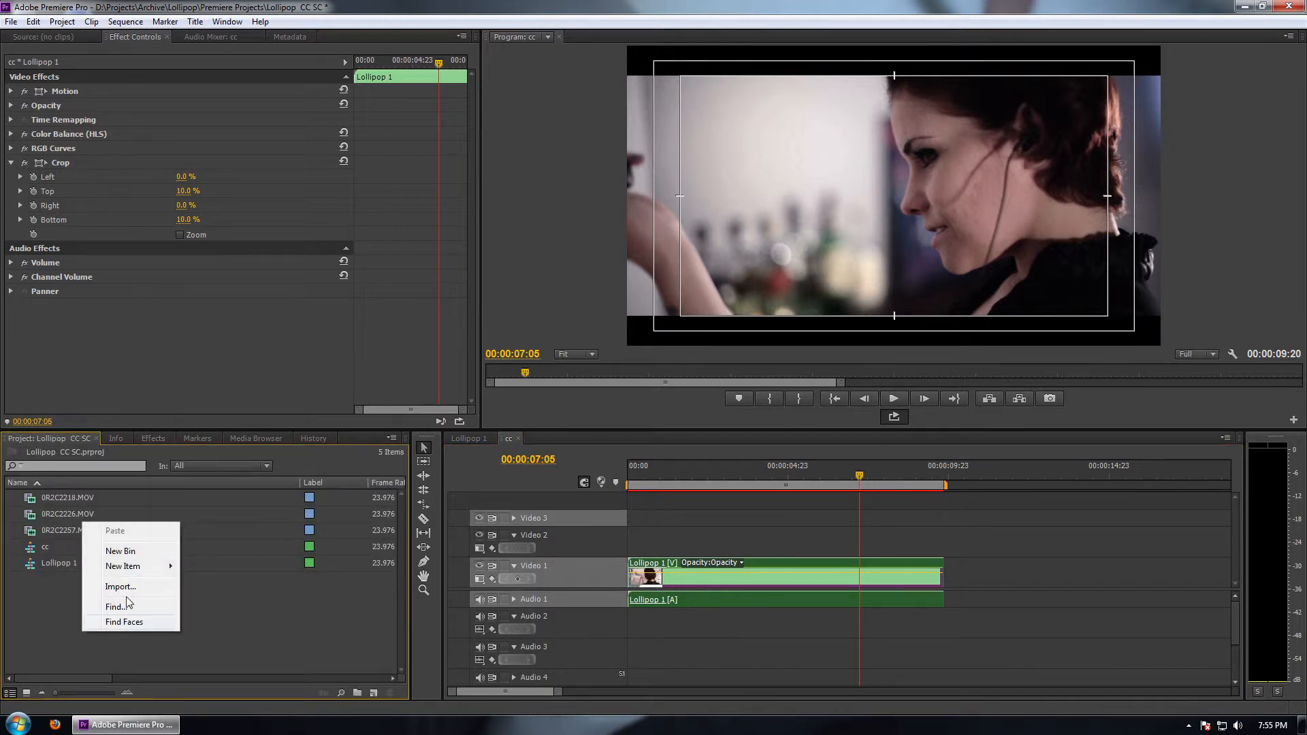
mouse_move(131, 567)
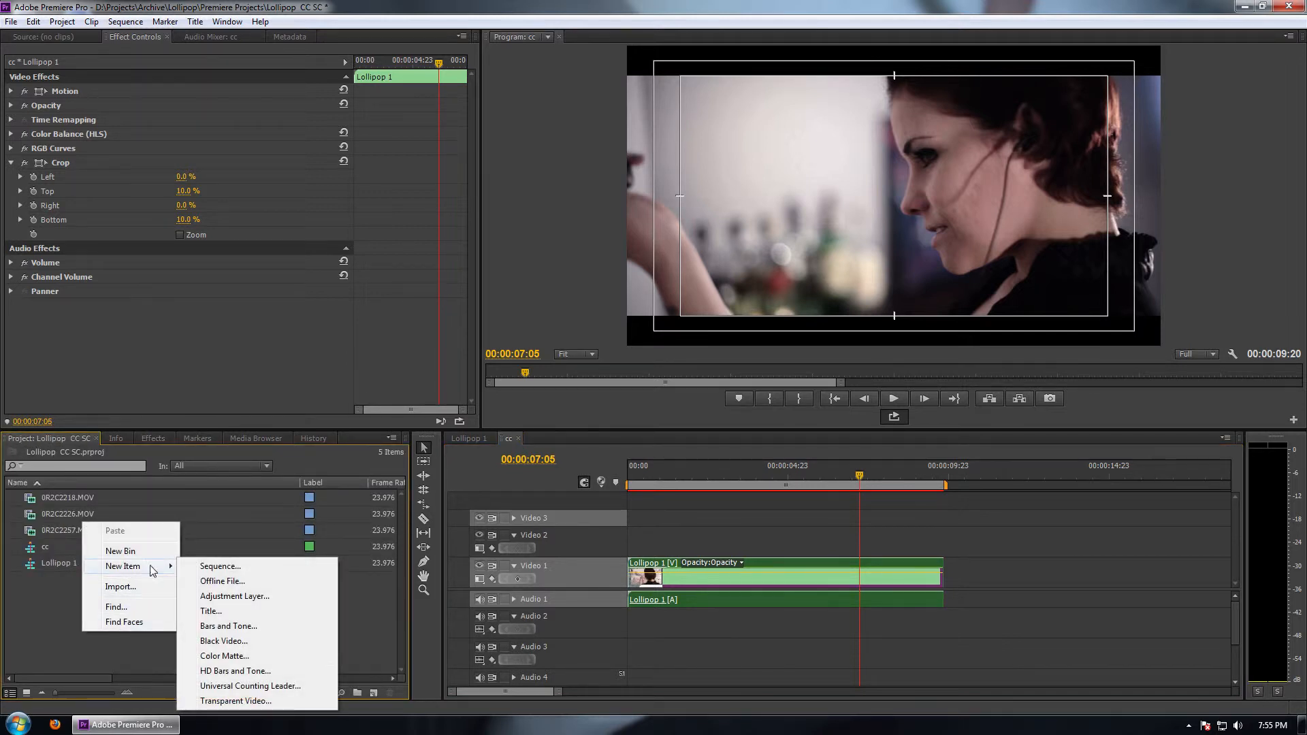
left_click(238, 701)
left_click(676, 411)
left_click_drag(73, 579, 728, 518)
left_click_drag(828, 518, 942, 518)
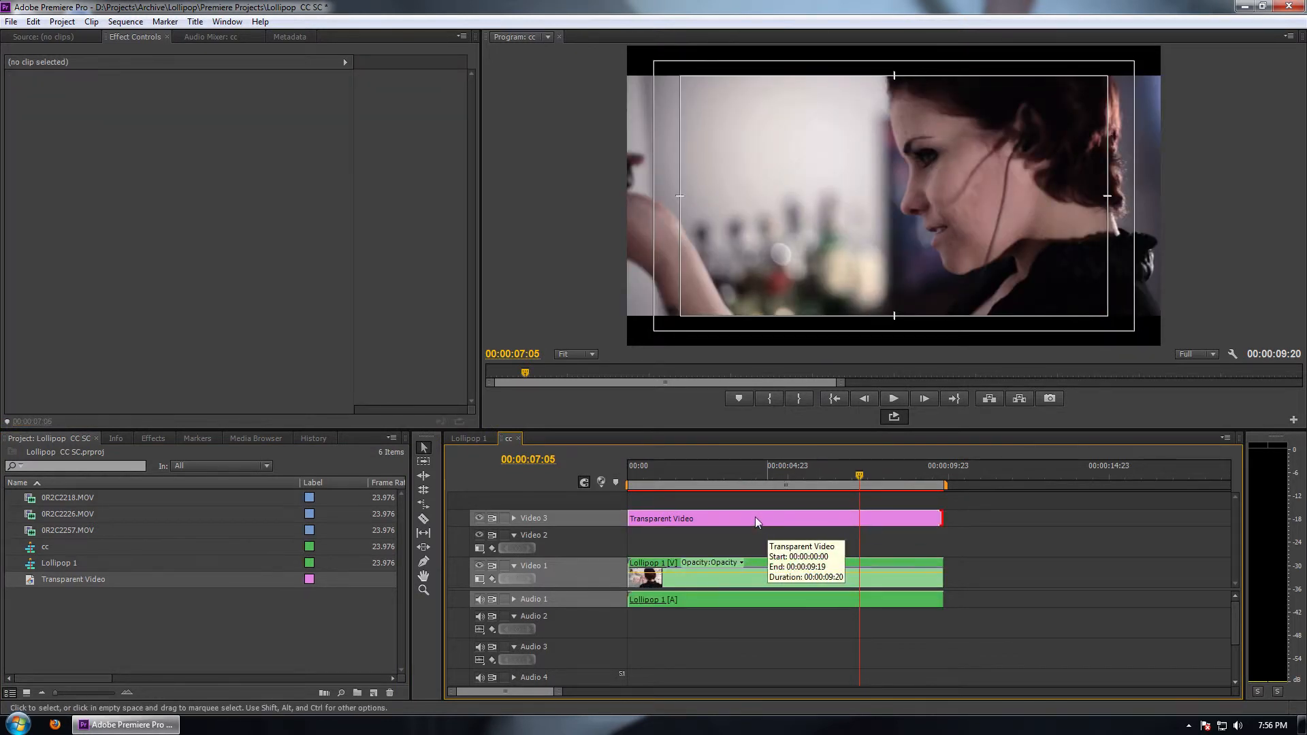
Apply the Circle effect from the Generate group to the Transparent Video clip and set its color to black (000000).
left_click(150, 439)
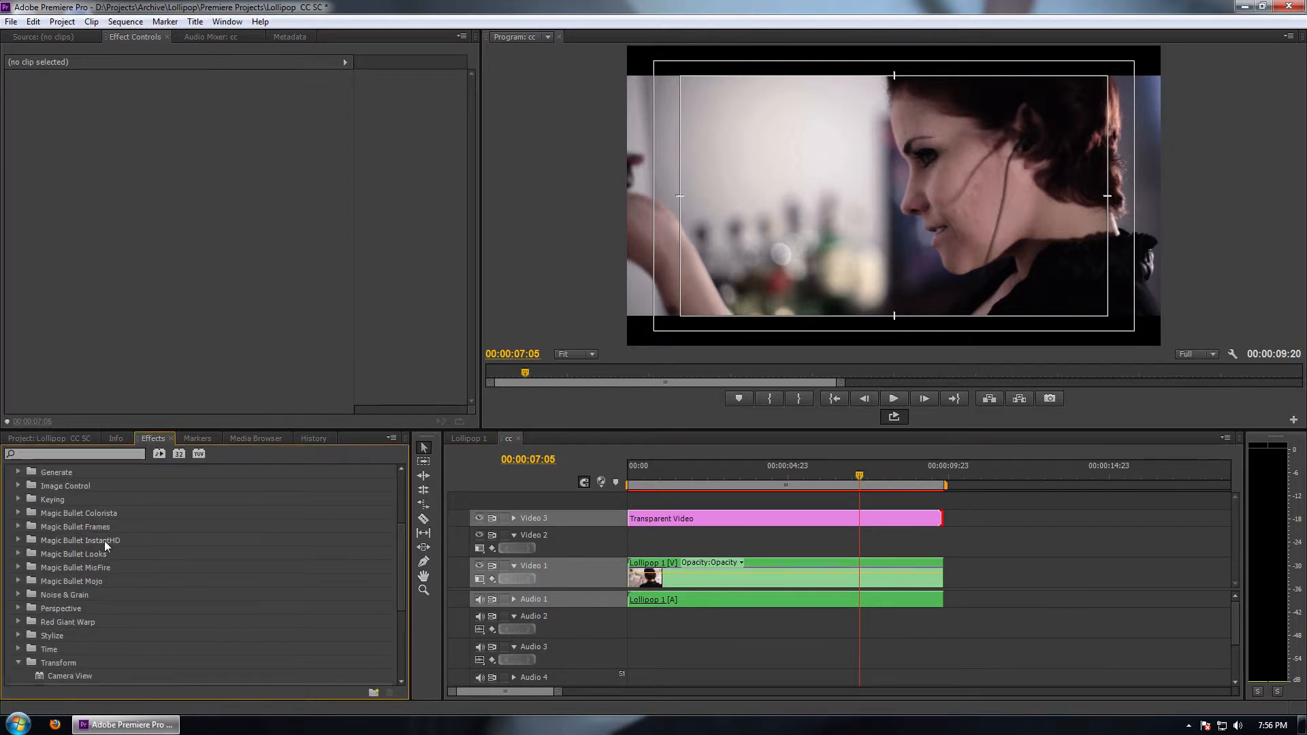
scroll(79, 537, "up", 2)
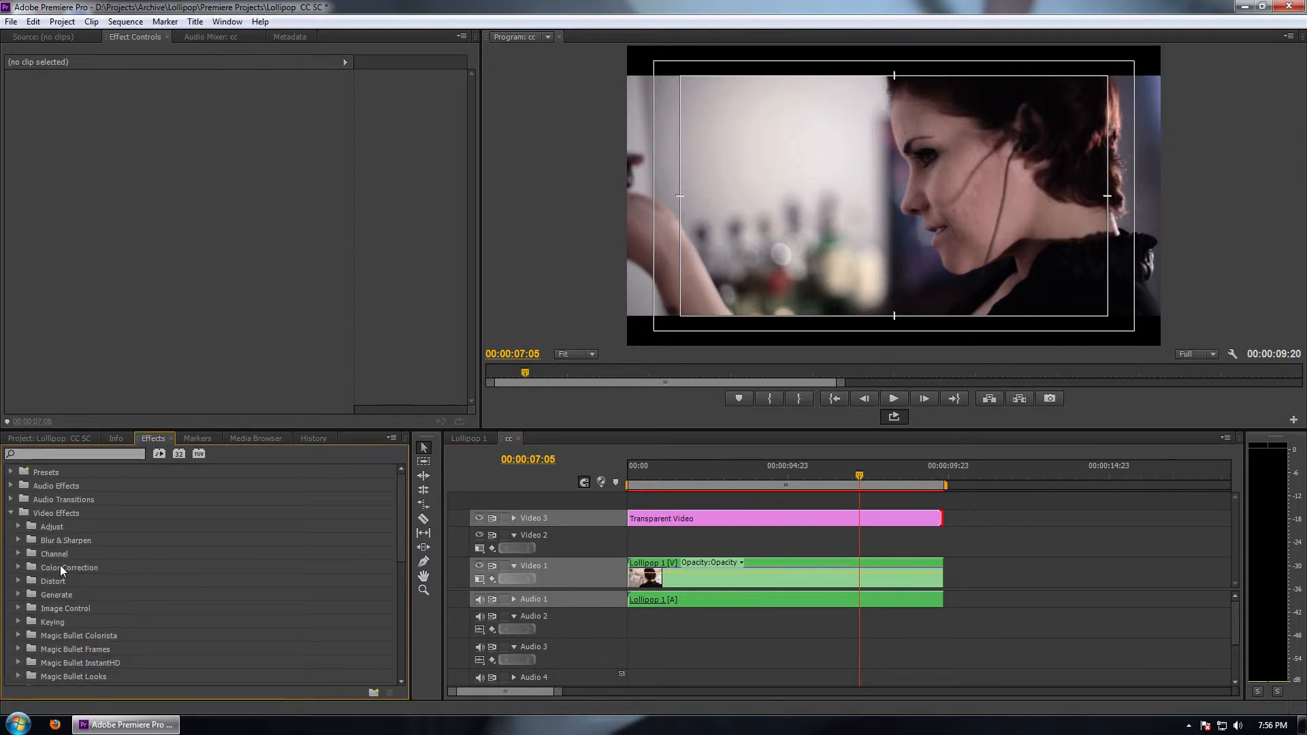
left_click(18, 594)
scroll(26, 612, "down", 1)
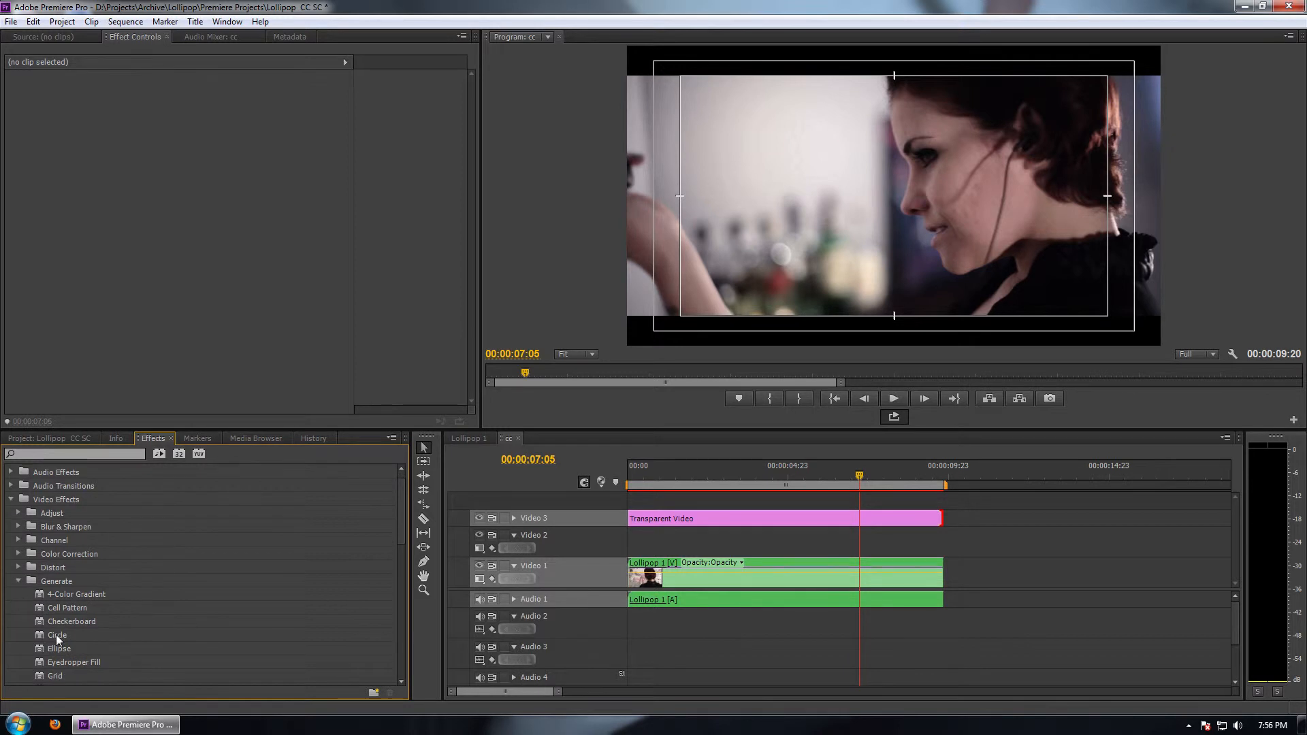
left_click_drag(57, 637, 680, 519)
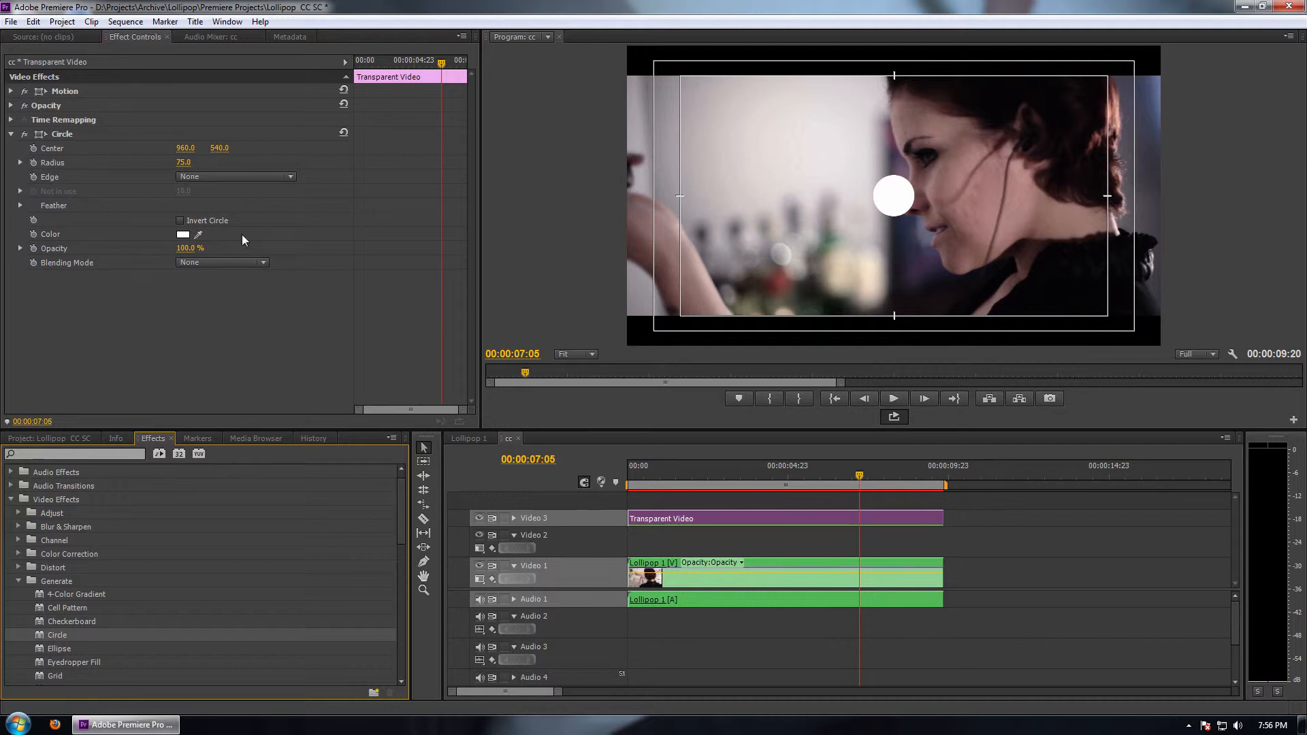
left_click(187, 236)
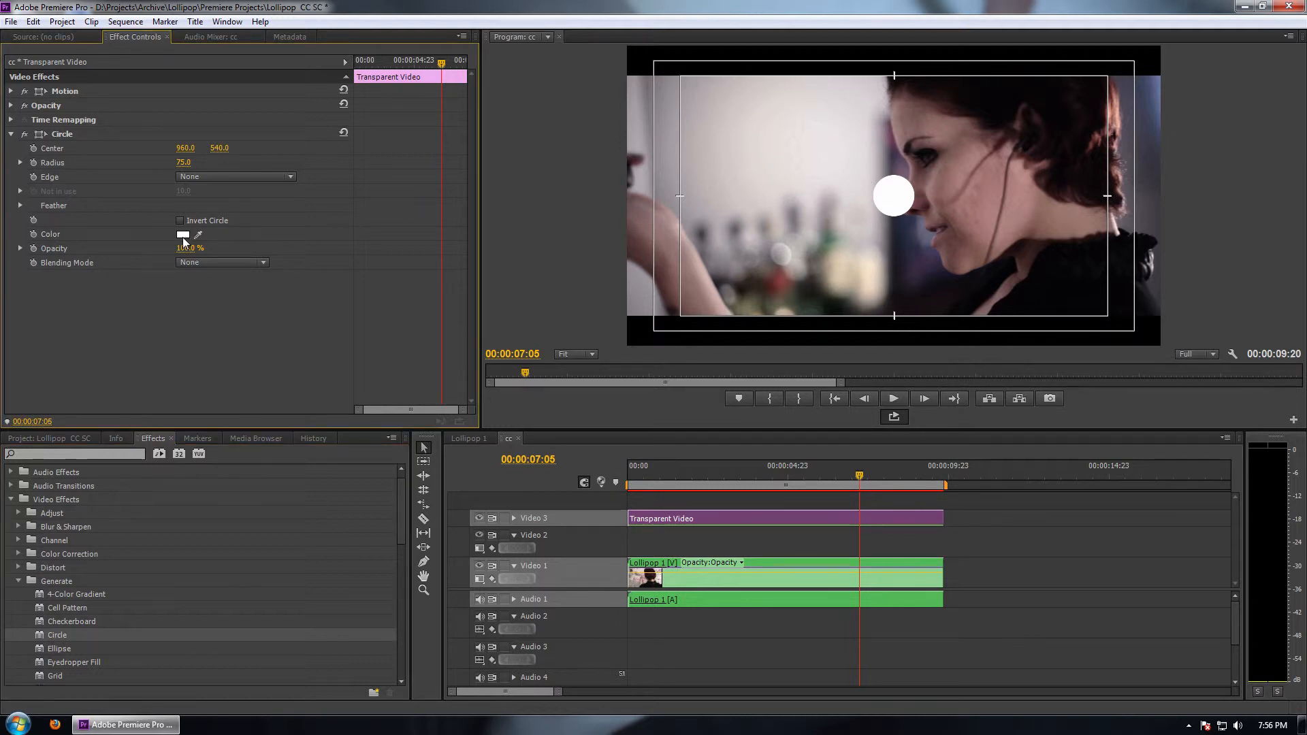
left_click_drag(622, 374, 458, 283)
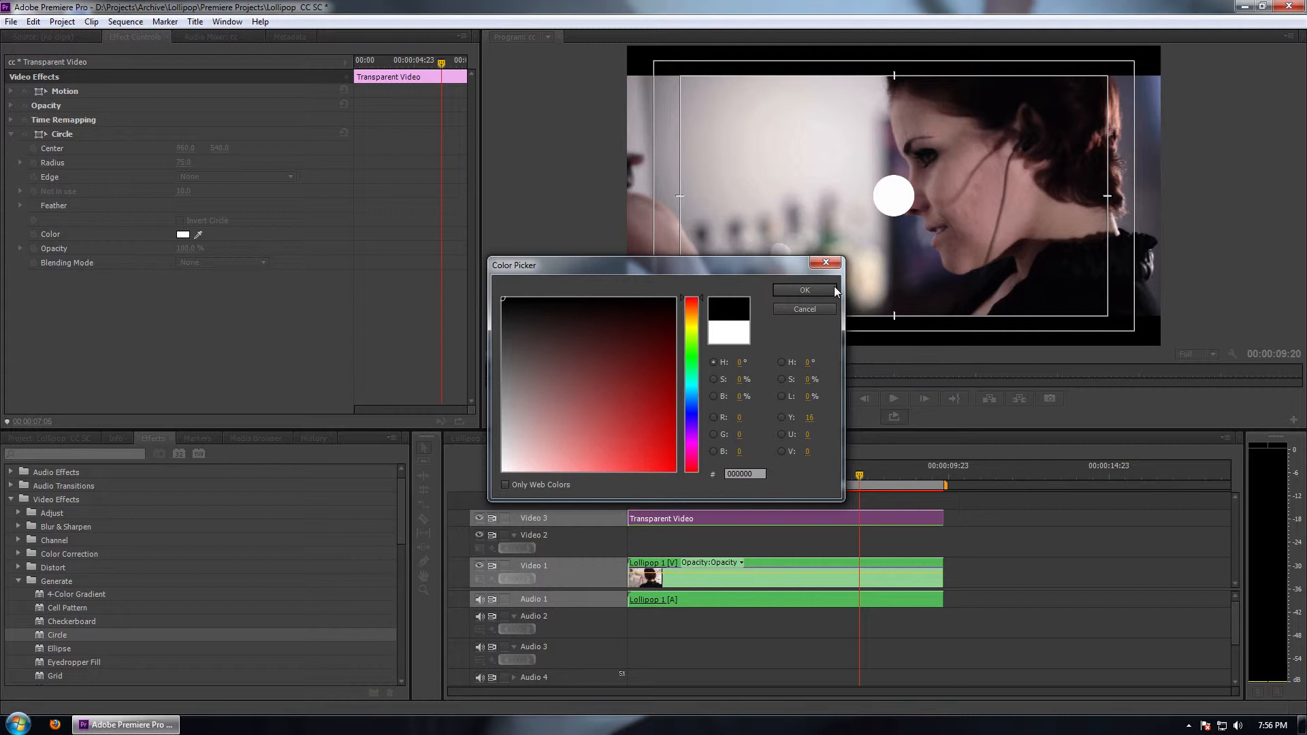
left_click(804, 291)
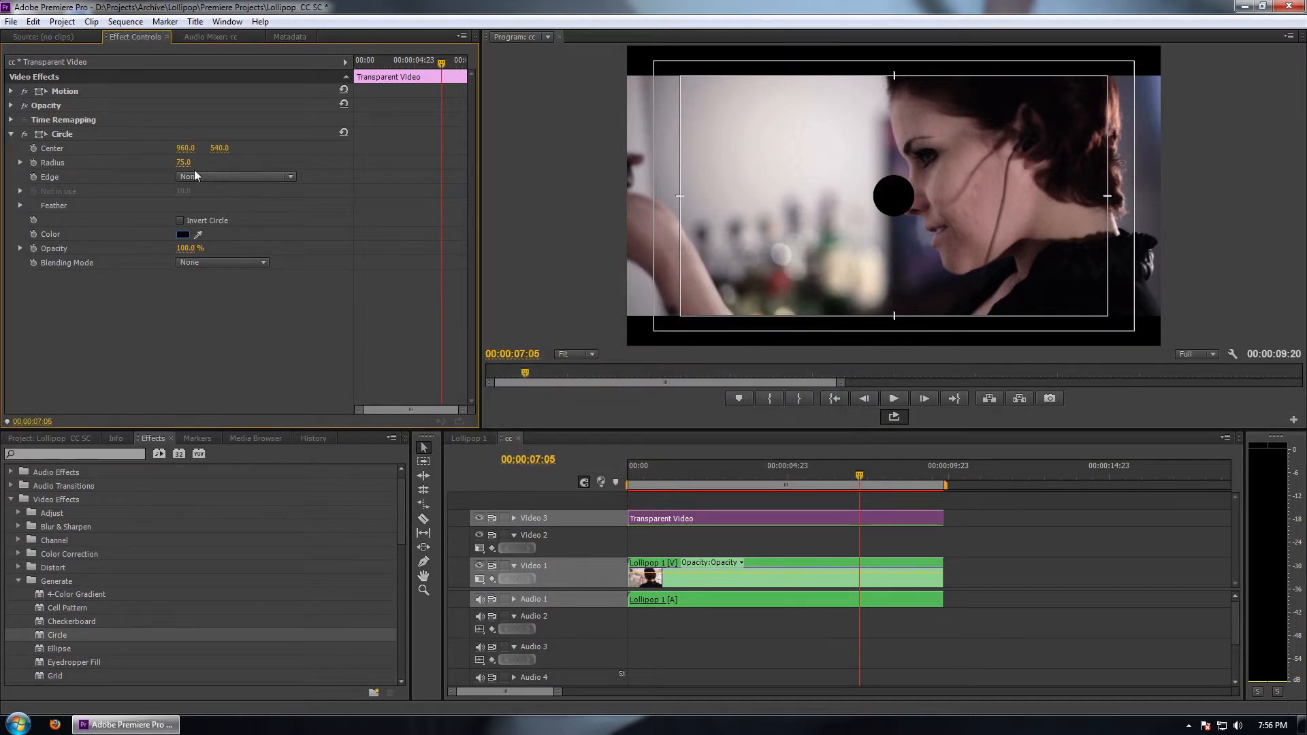
Set the circle's Radius to 423, then turn off Uniform Scale and set the Transparent Video's Scale Width to 229.
left_click_drag(184, 163, 413, 163)
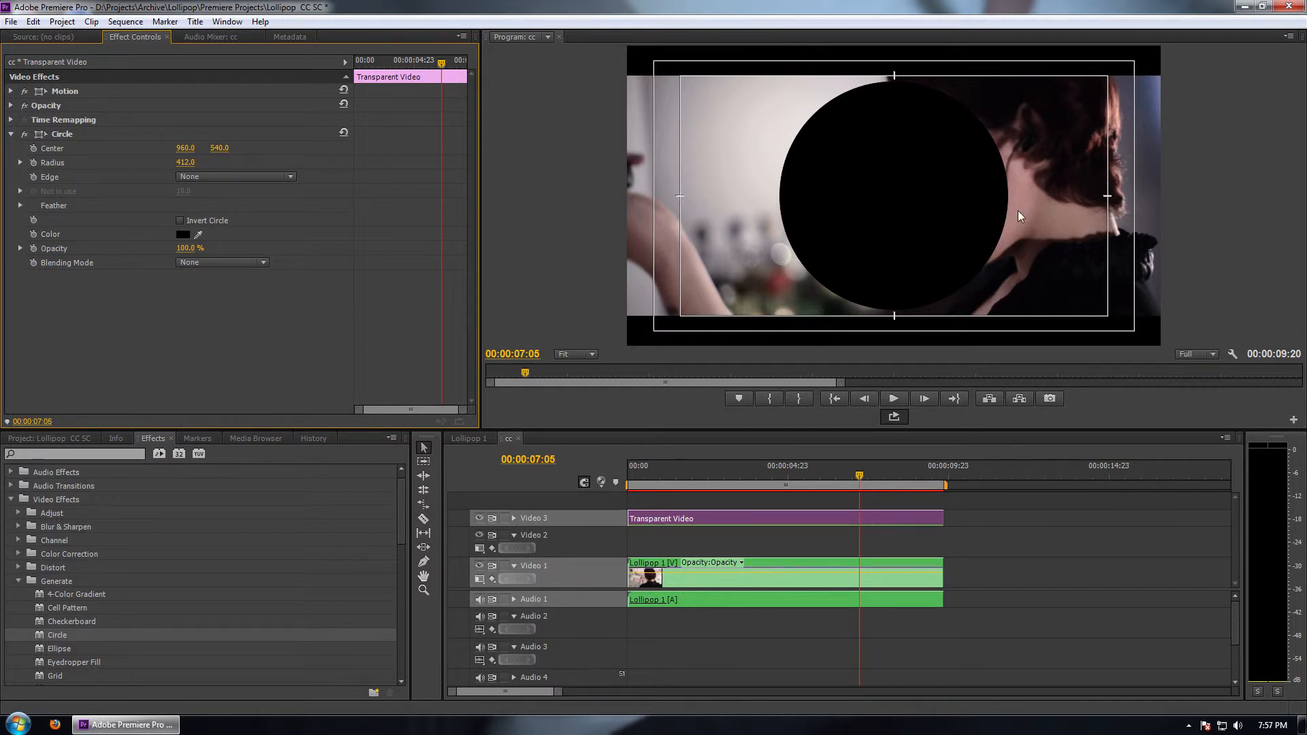
left_click(11, 91)
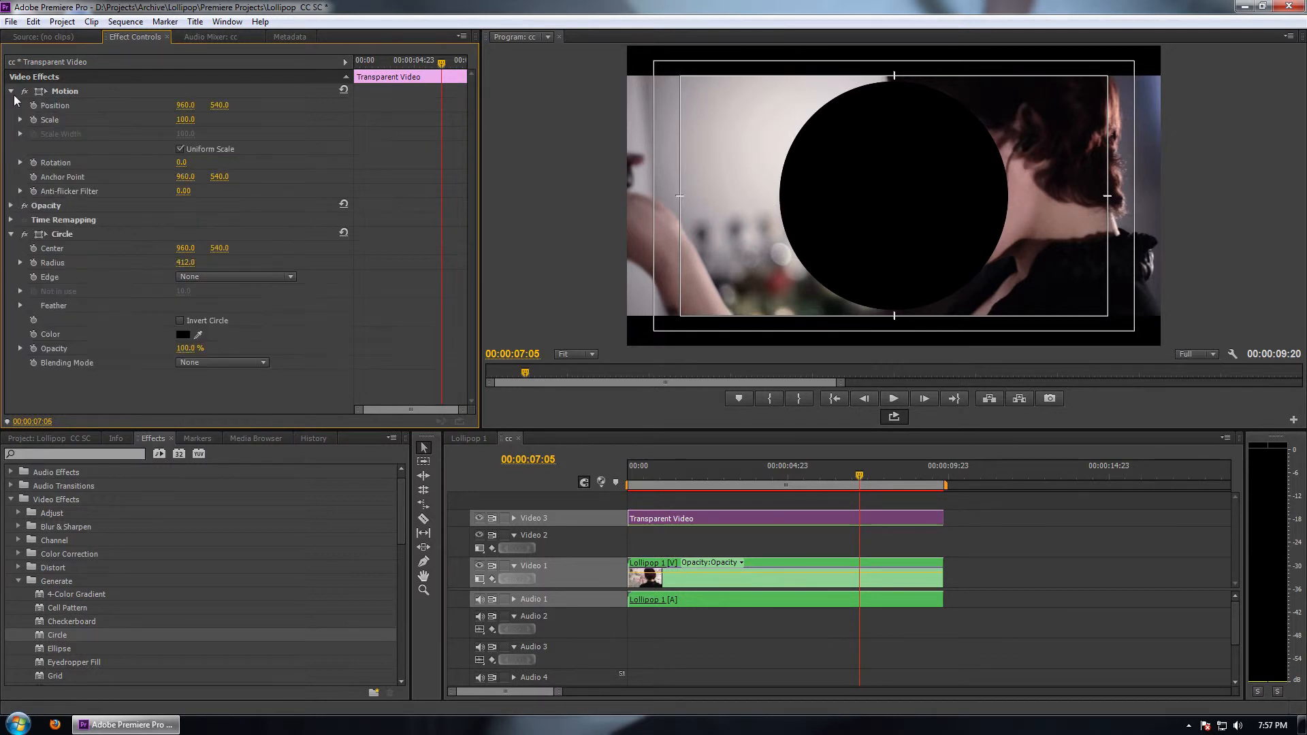
left_click(180, 149)
left_click_drag(185, 133, 252, 133)
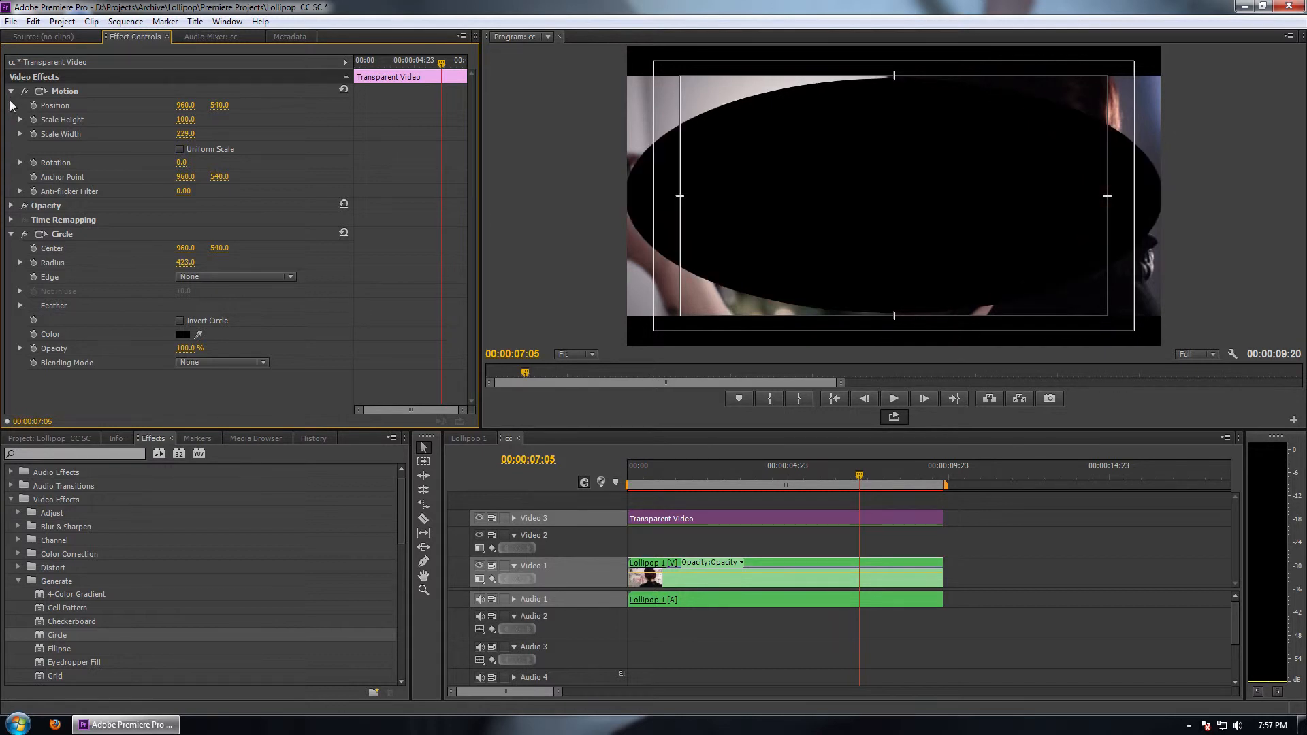
left_click(11, 92)
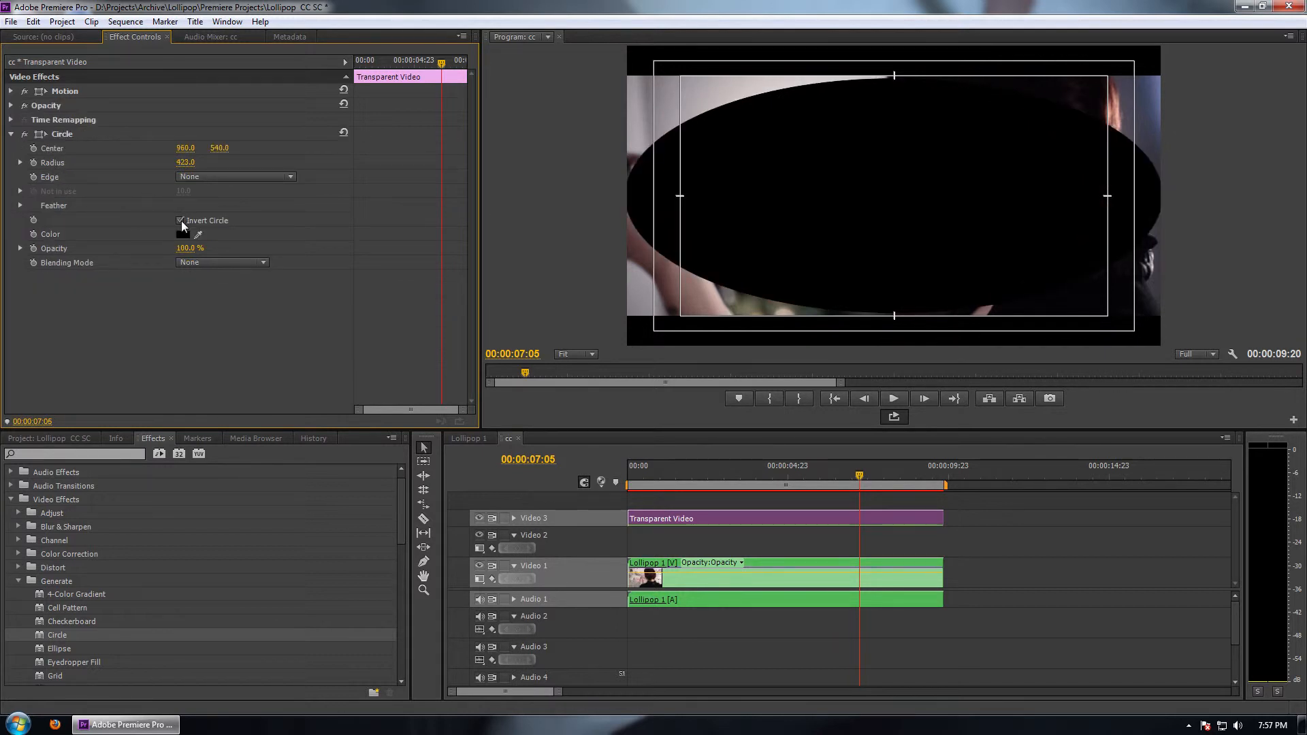
Invert the circle, set its Feather Outer Edge to 113 and lower its Opacity to 46% for a soft vignette.
left_click(21, 205)
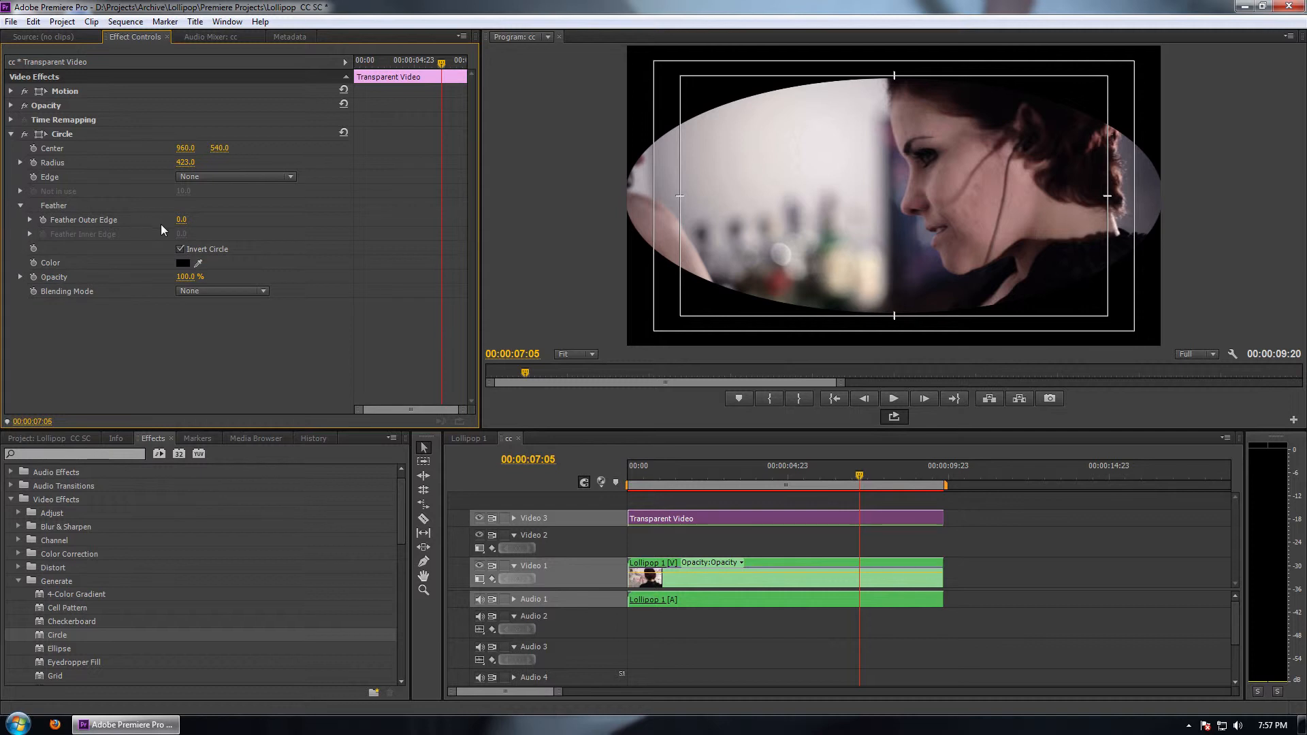
left_click_drag(181, 219, 117, 275)
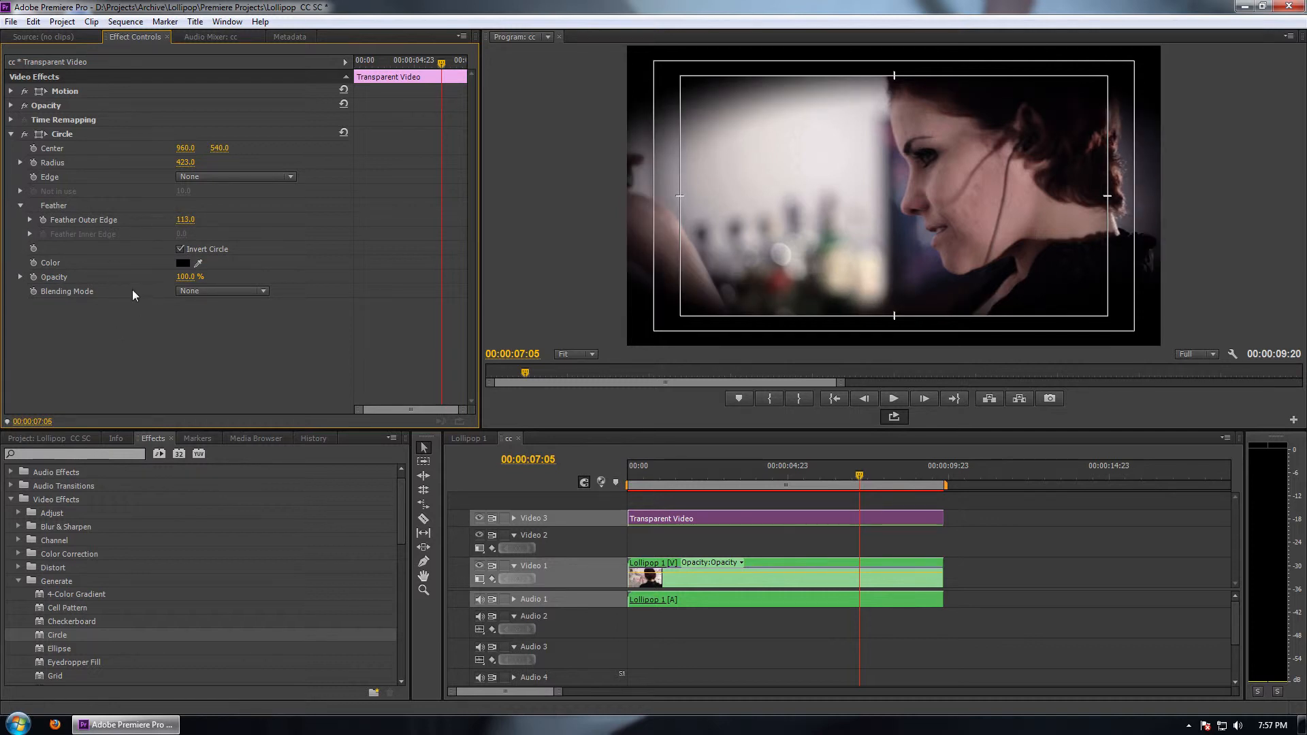
left_click_drag(185, 277, 147, 277)
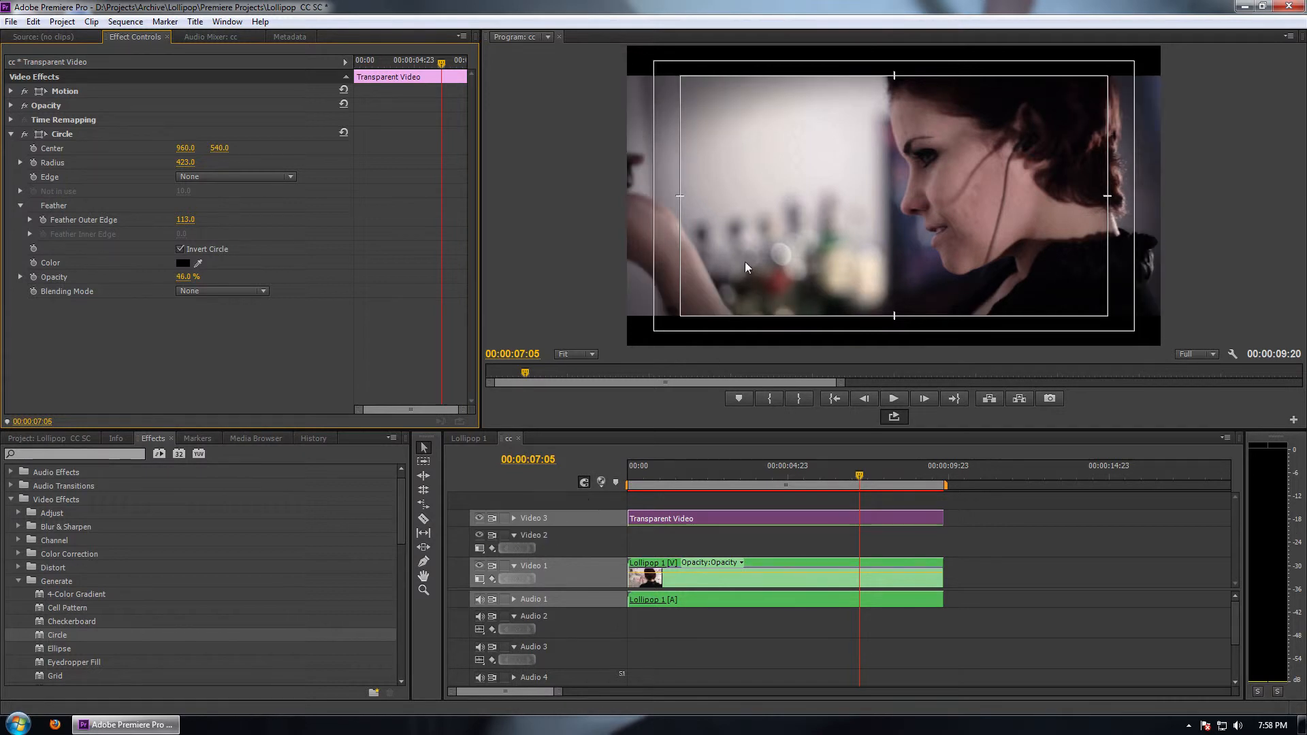
Compare the image with and without the vignette by switching Video 3's visibility off and on.
left_click(479, 519)
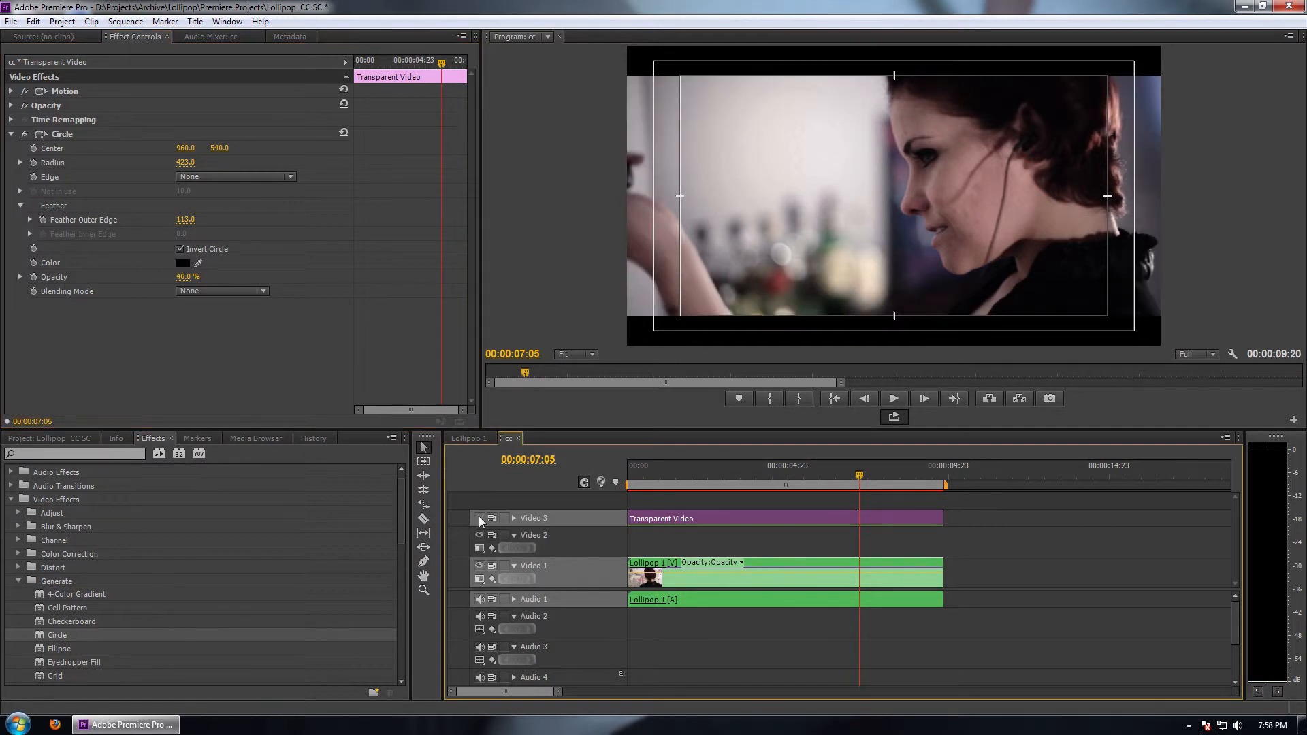
left_click(480, 519)
left_click(479, 519)
left_click(479, 519)
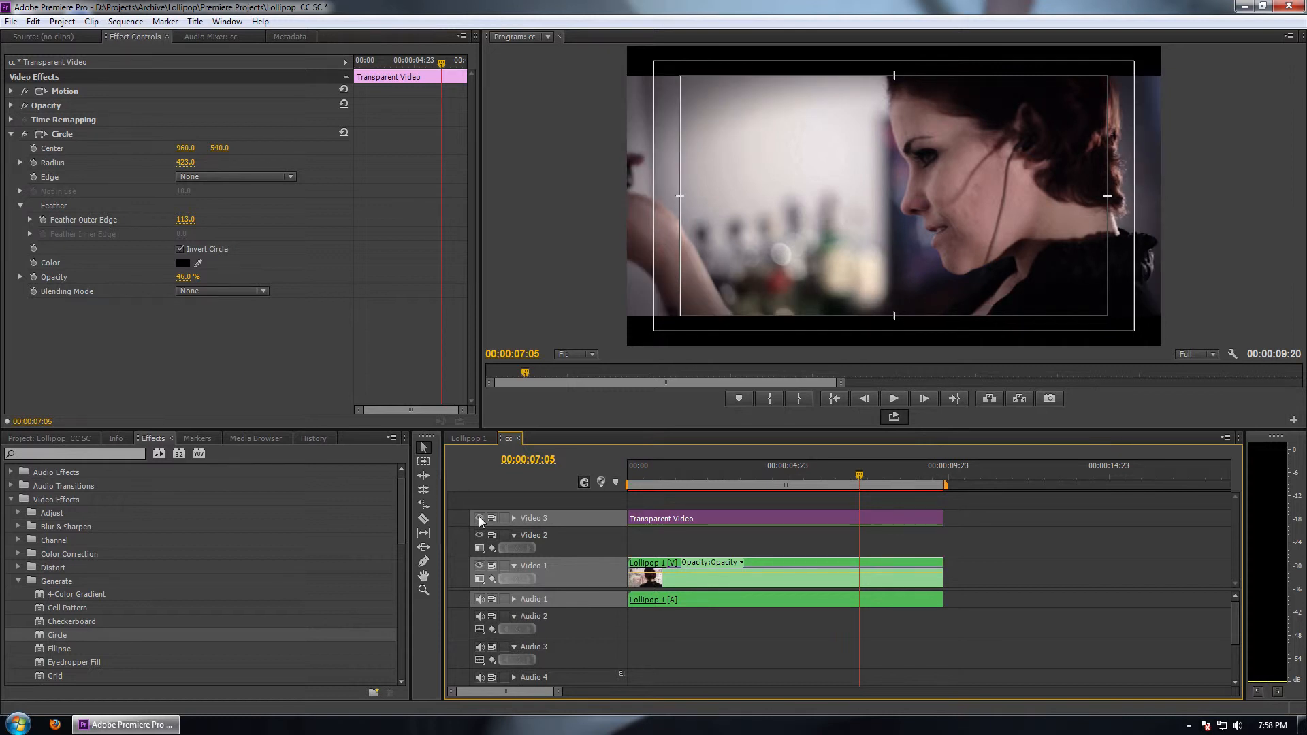
key("Left")
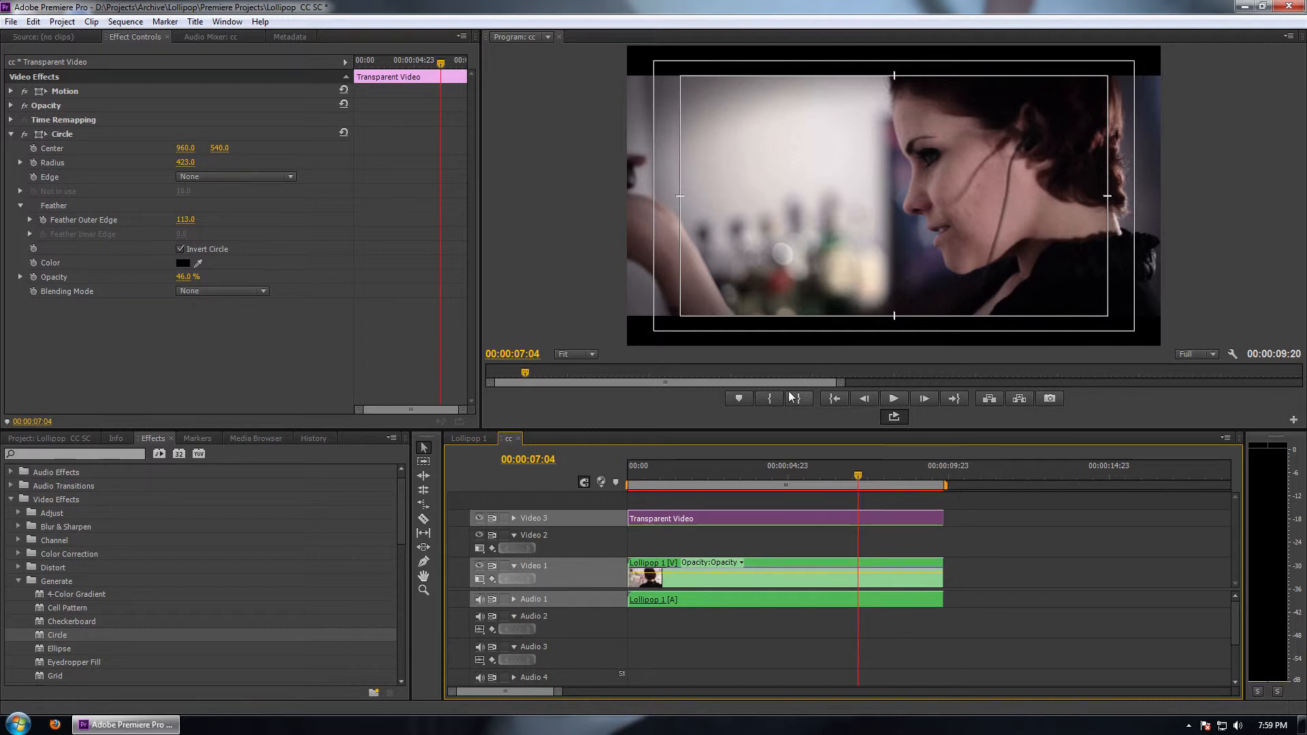
Copy the nested Lollipop 1 clip on Video 1 and paste it at 00:00:11:13, past the end of the original.
left_click(768, 577)
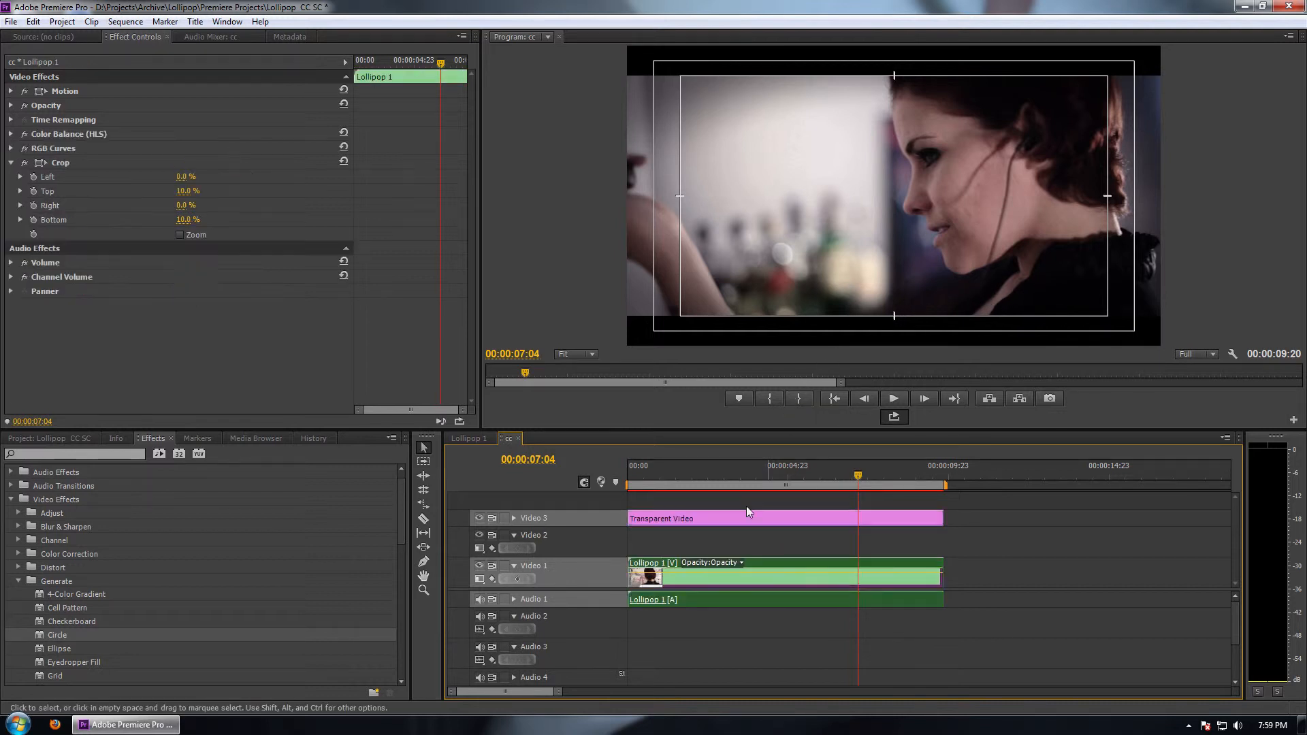
left_click(33, 22)
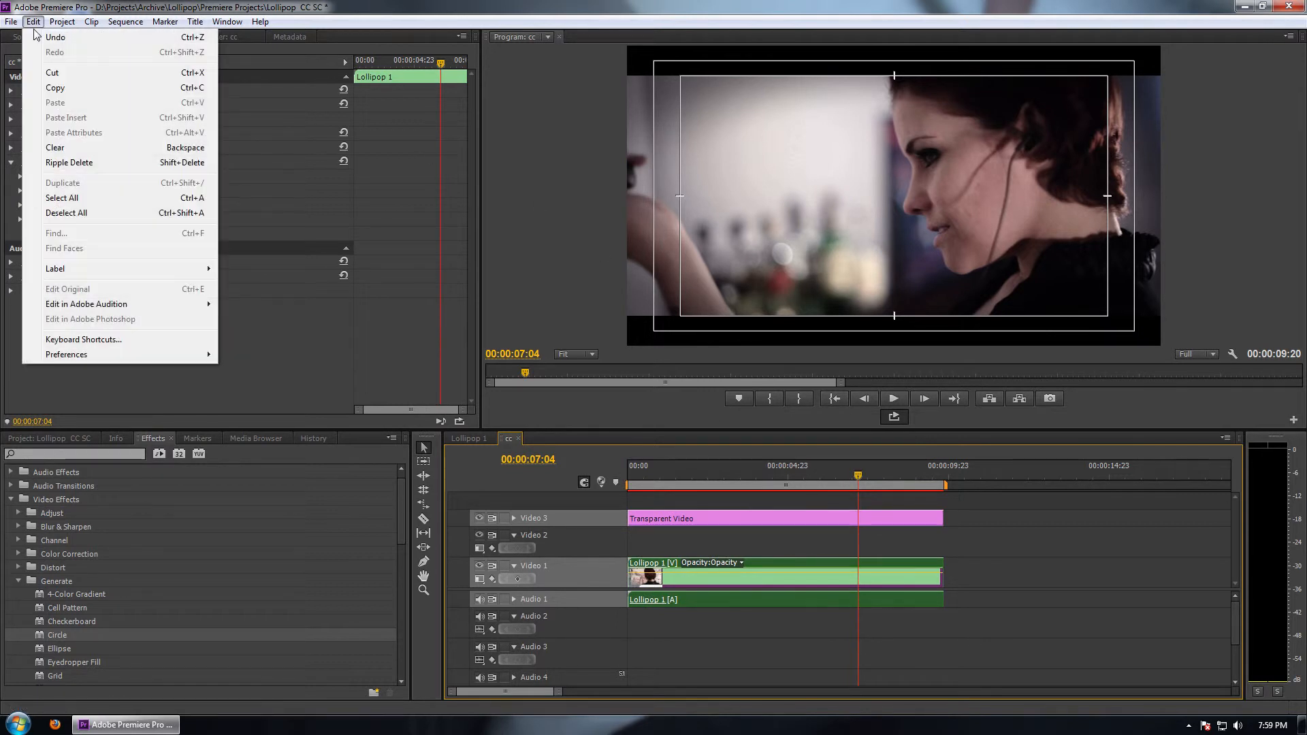
left_click(51, 88)
left_click(998, 471)
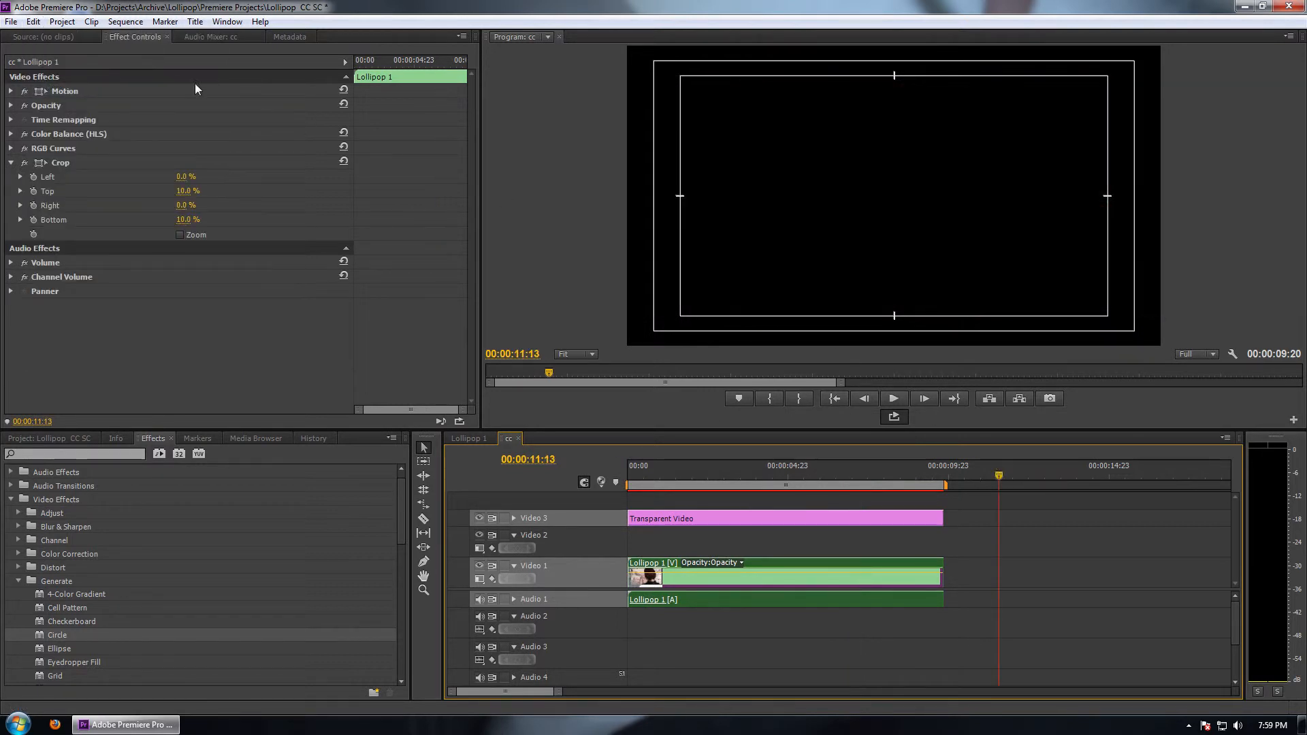
left_click(34, 21)
left_click(51, 103)
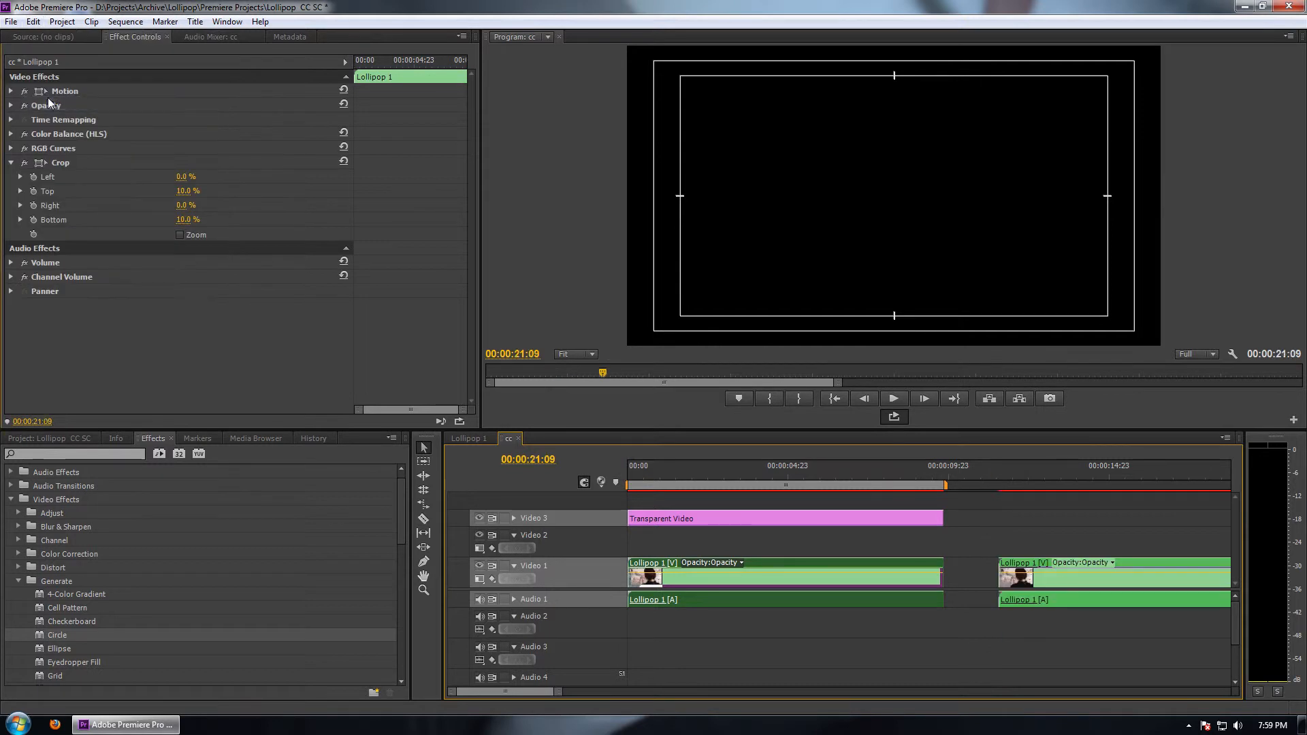
Unlink the pasted Lollipop 1 copy's audio from its video and delete the audio.
left_click(778, 475)
key("minus")
key("minus")
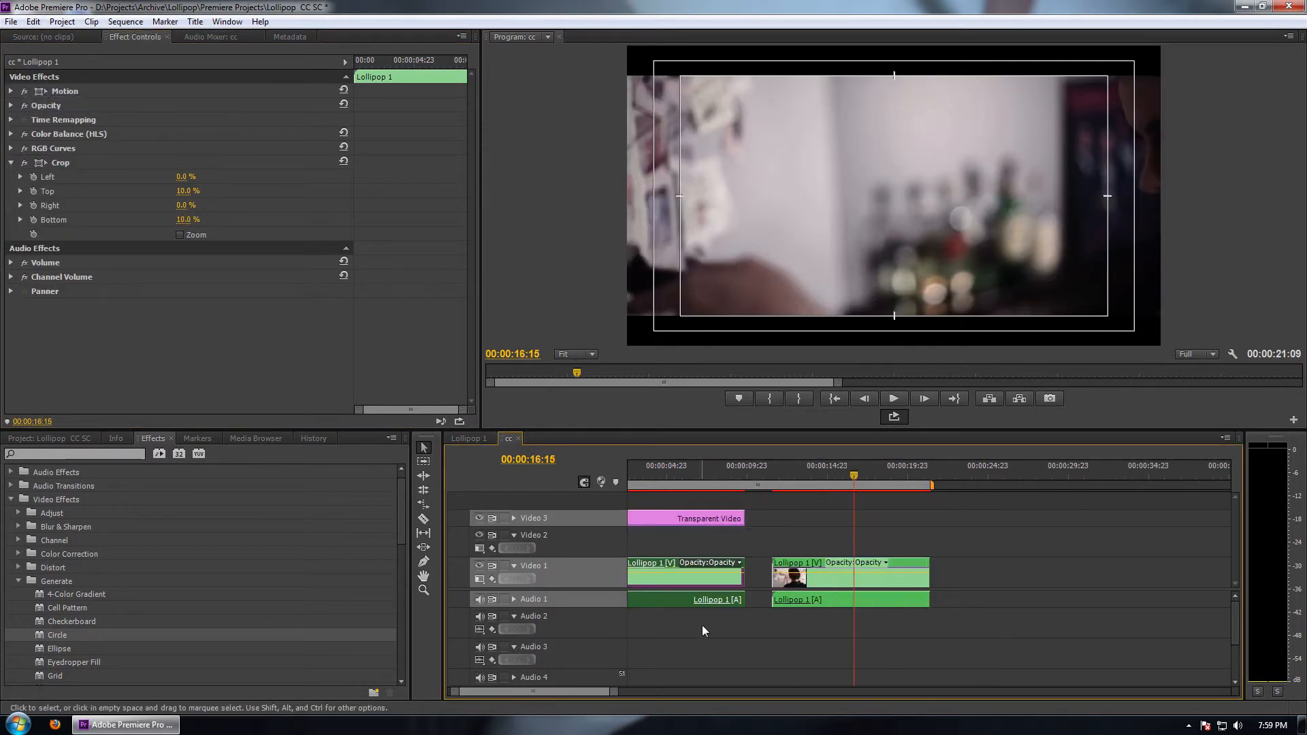
left_click(736, 585)
right_click(785, 578)
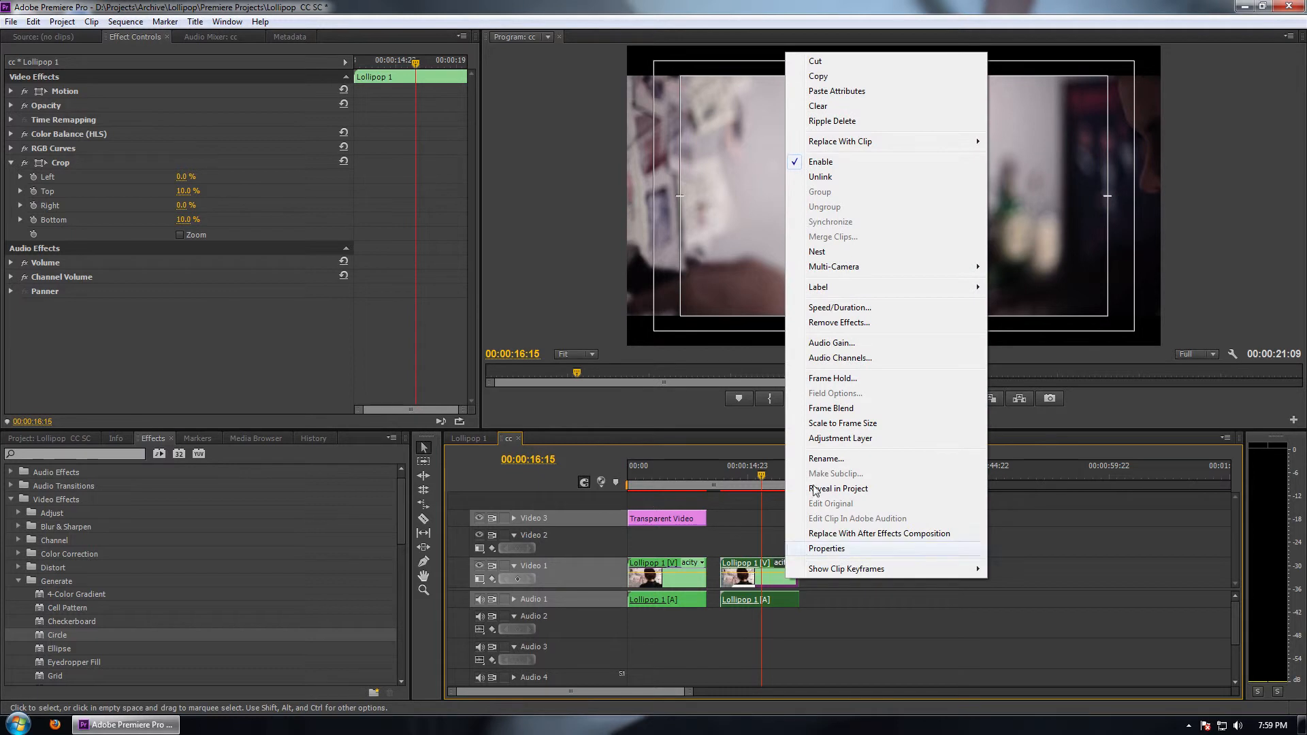
left_click(822, 177)
left_click(773, 597)
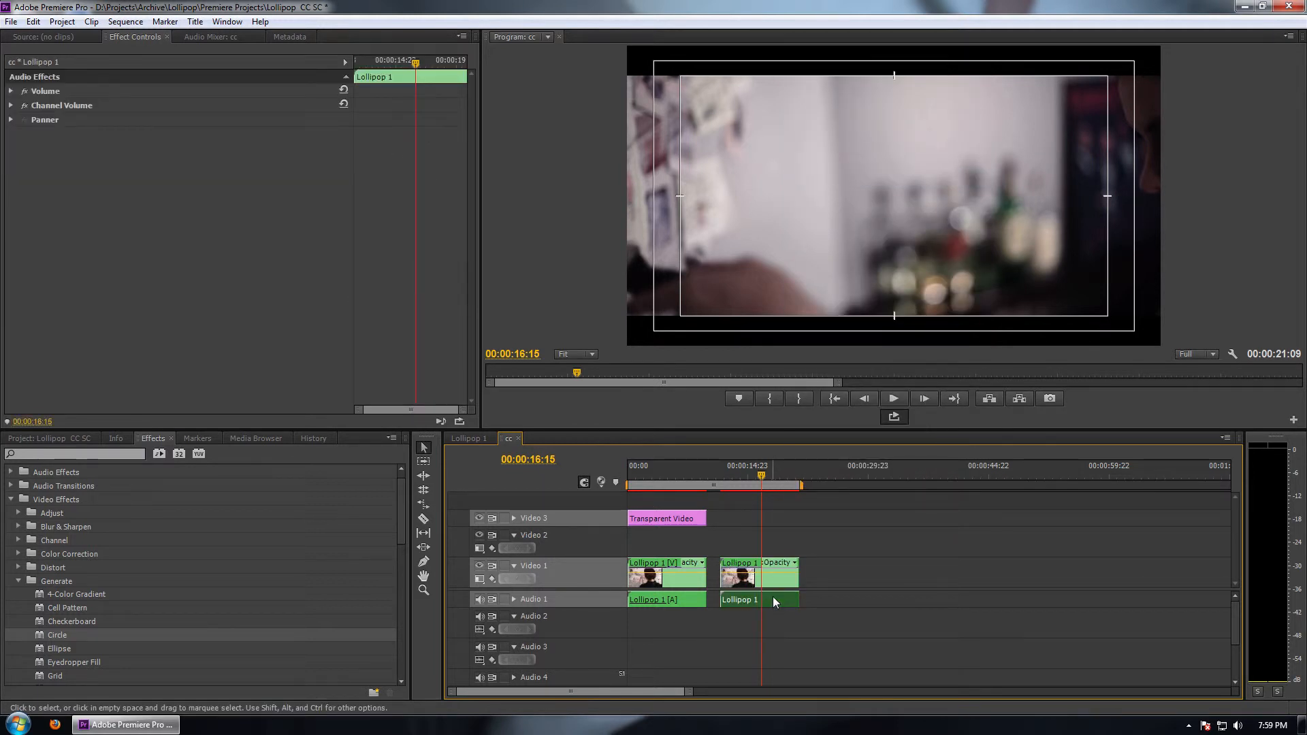
key("Delete")
Move the pasted video copy to Video 2 at the sequence start, directly above the original, and park the playhead at 00:00:06:11.
left_click_drag(777, 579, 689, 548)
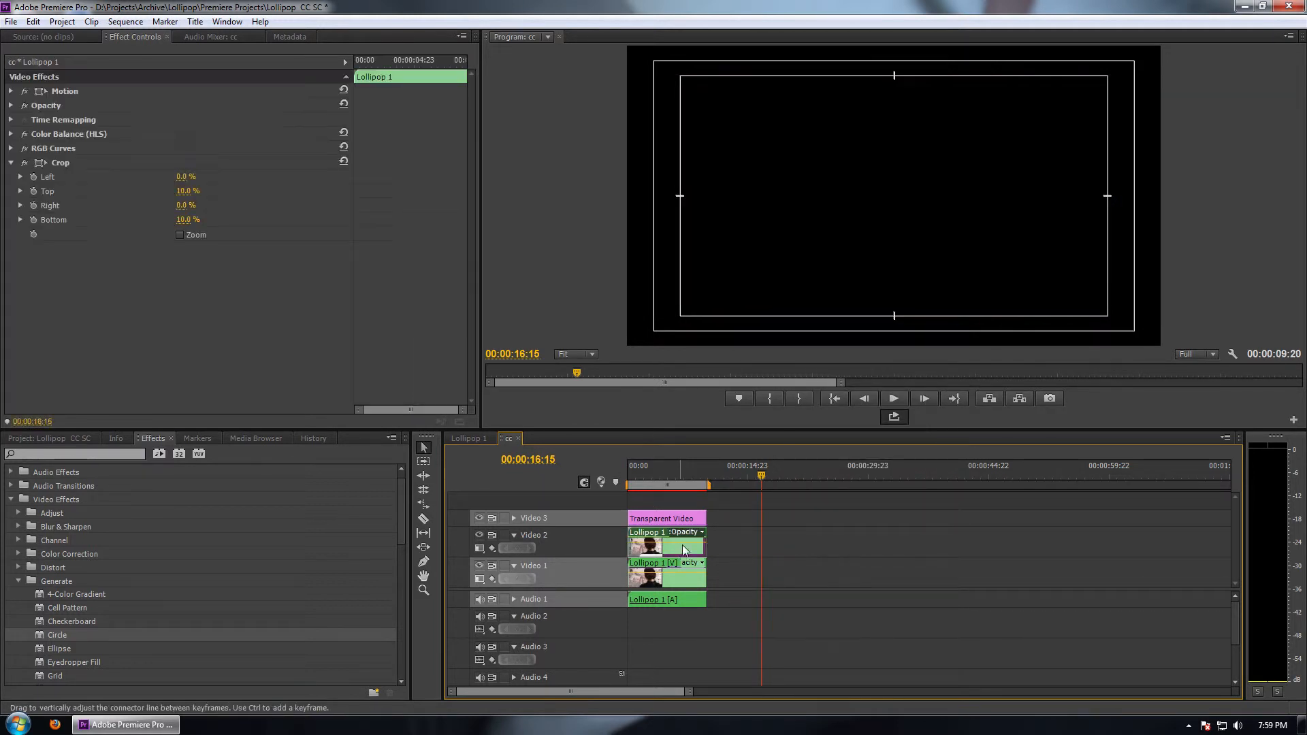
left_click(647, 471)
key("equal")
key("equal")
left_click(835, 471)
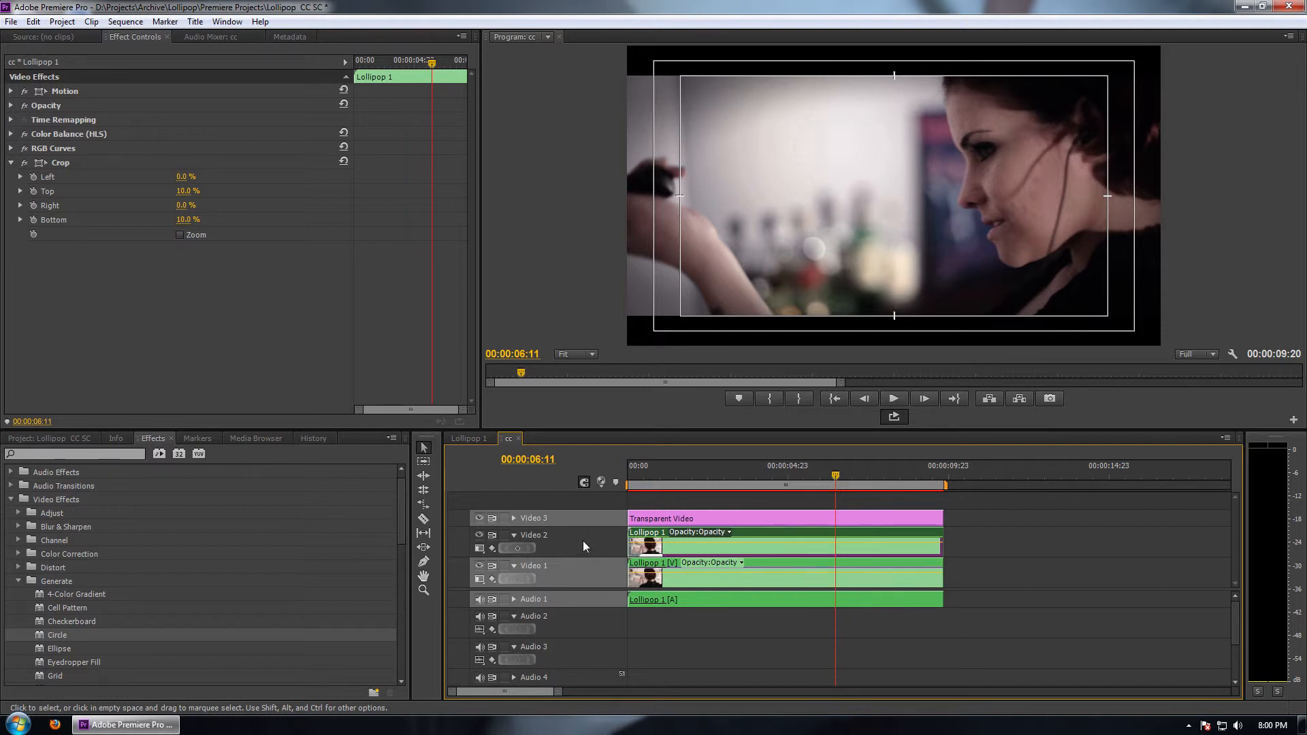
Add a second Color Balance (HLS) effect to the Video 2 copy and set its Saturation to -100.
left_click(18, 581)
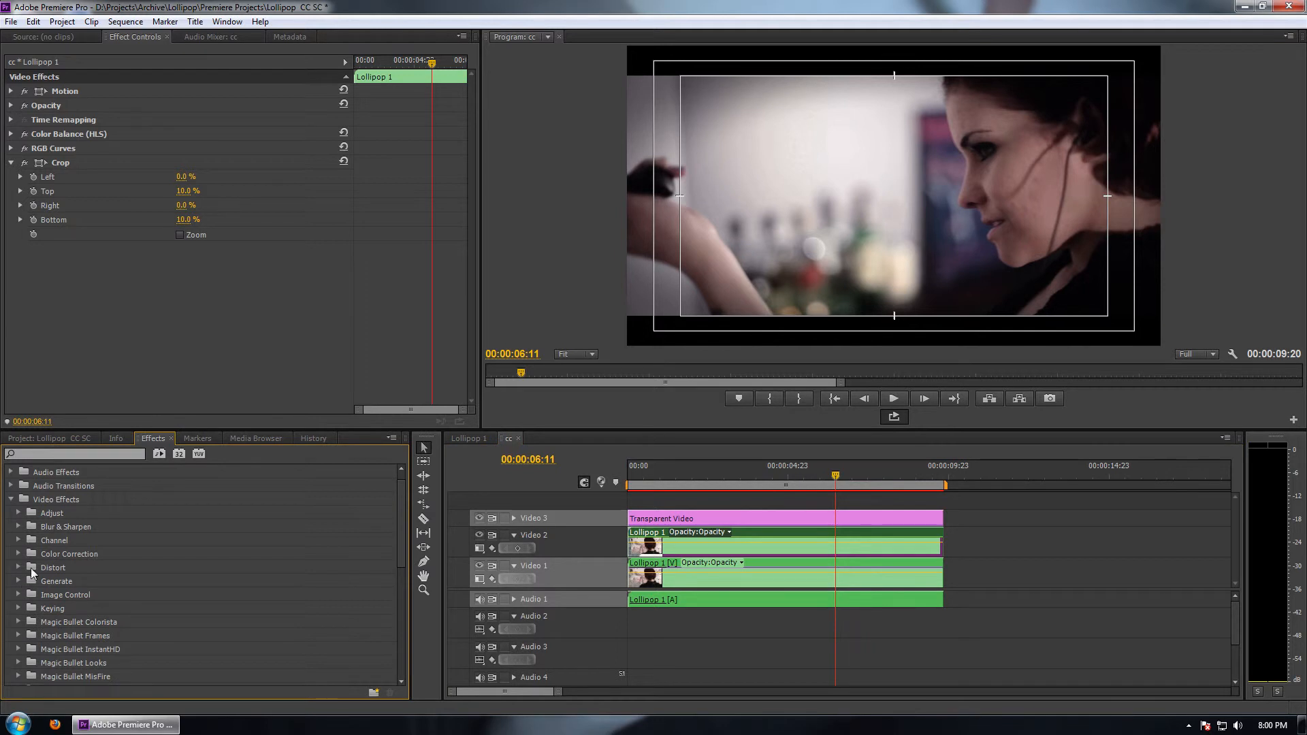
scroll(28, 579, "down", 1)
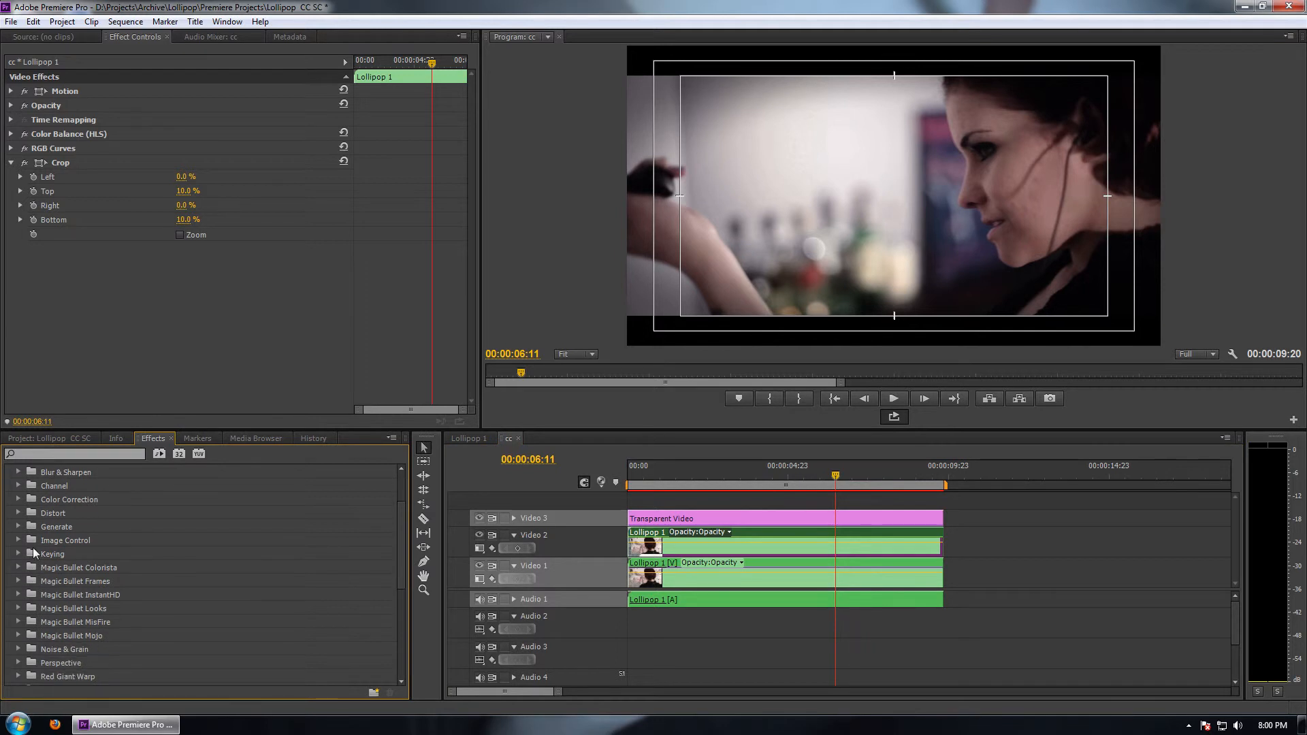
left_click(19, 498)
scroll(140, 563, "down", 2)
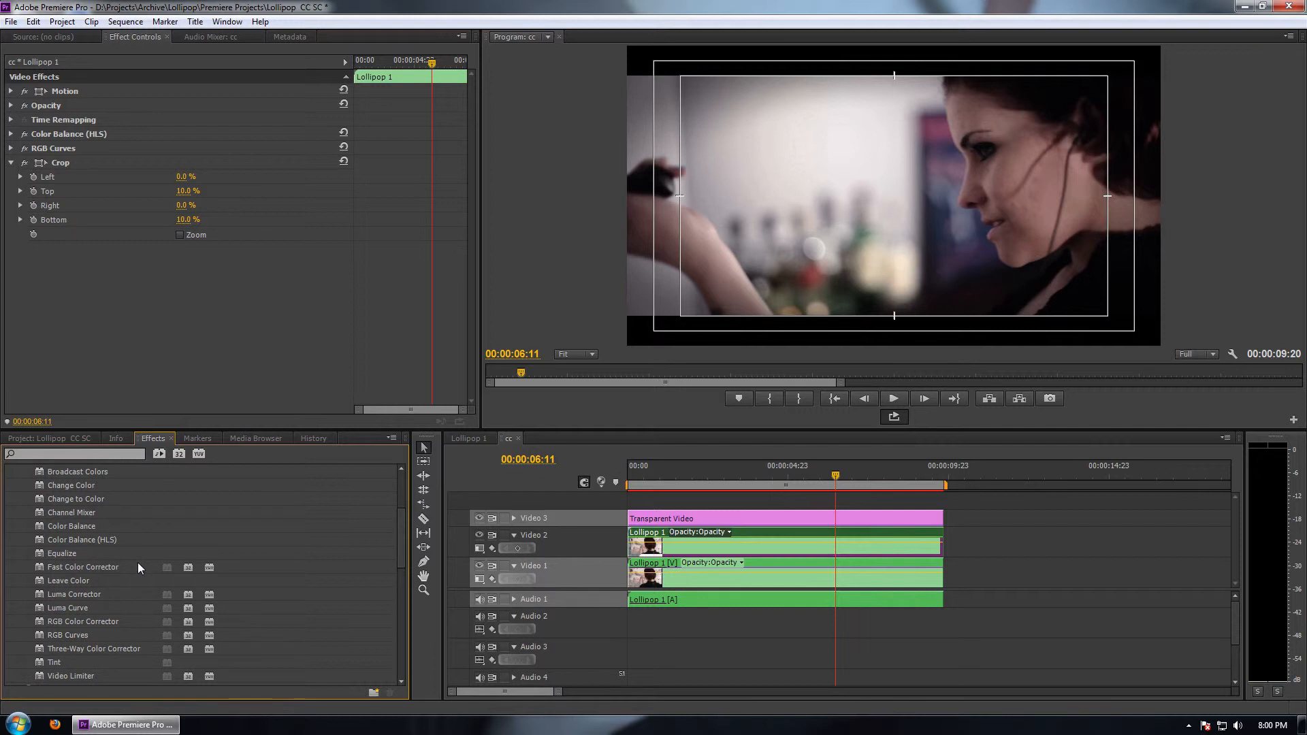
left_click(93, 540)
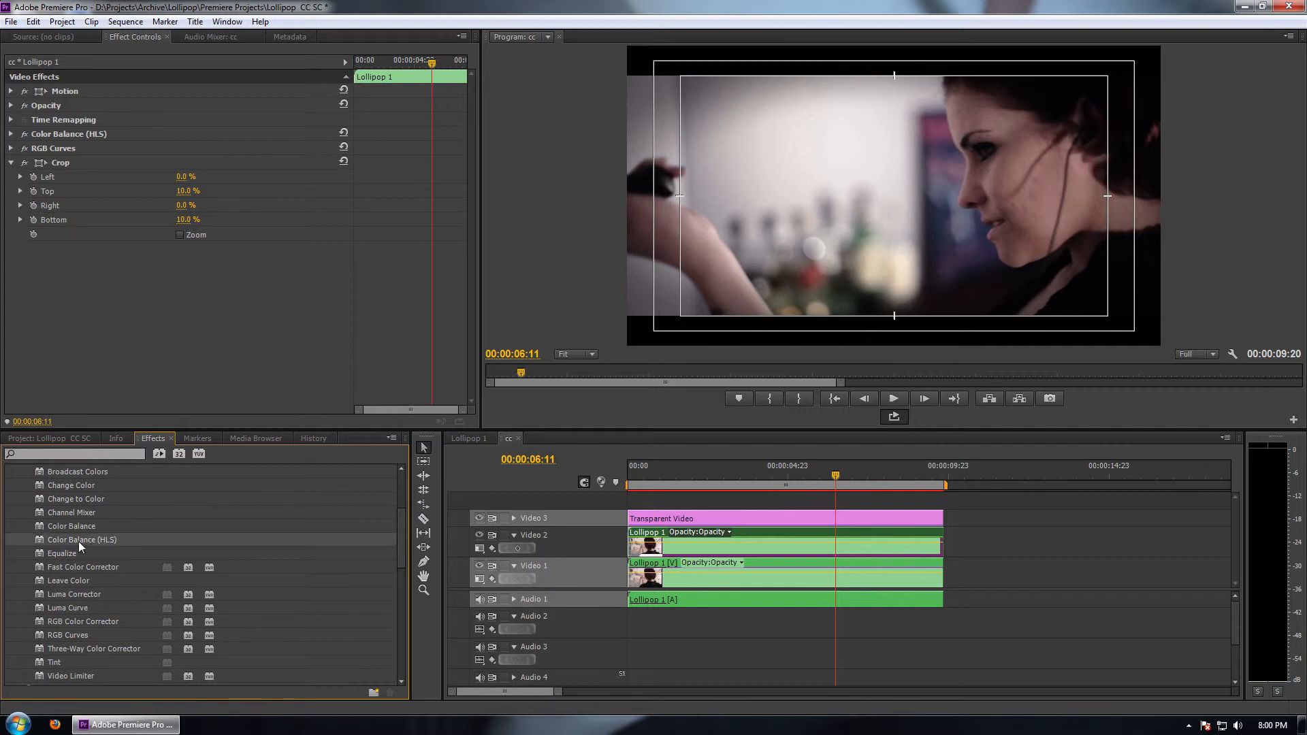
left_click_drag(74, 540, 670, 548)
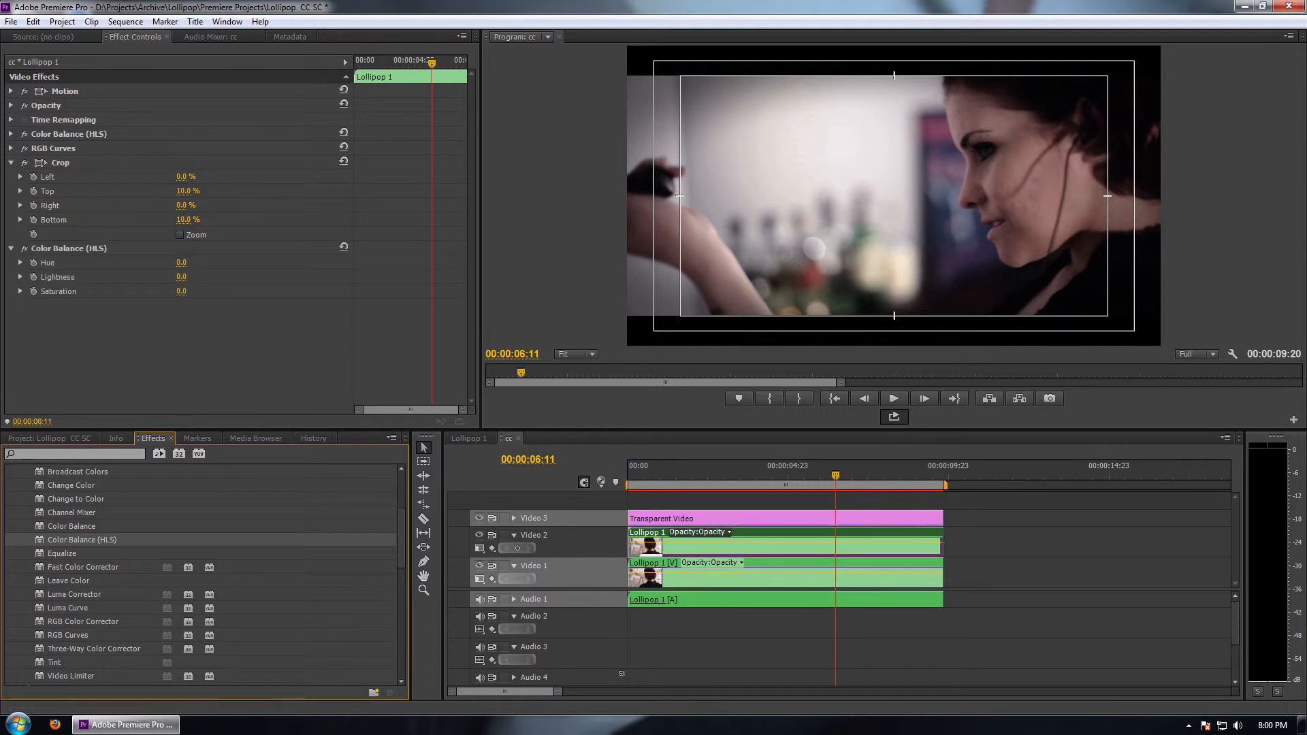
left_click_drag(181, 290, 115, 291)
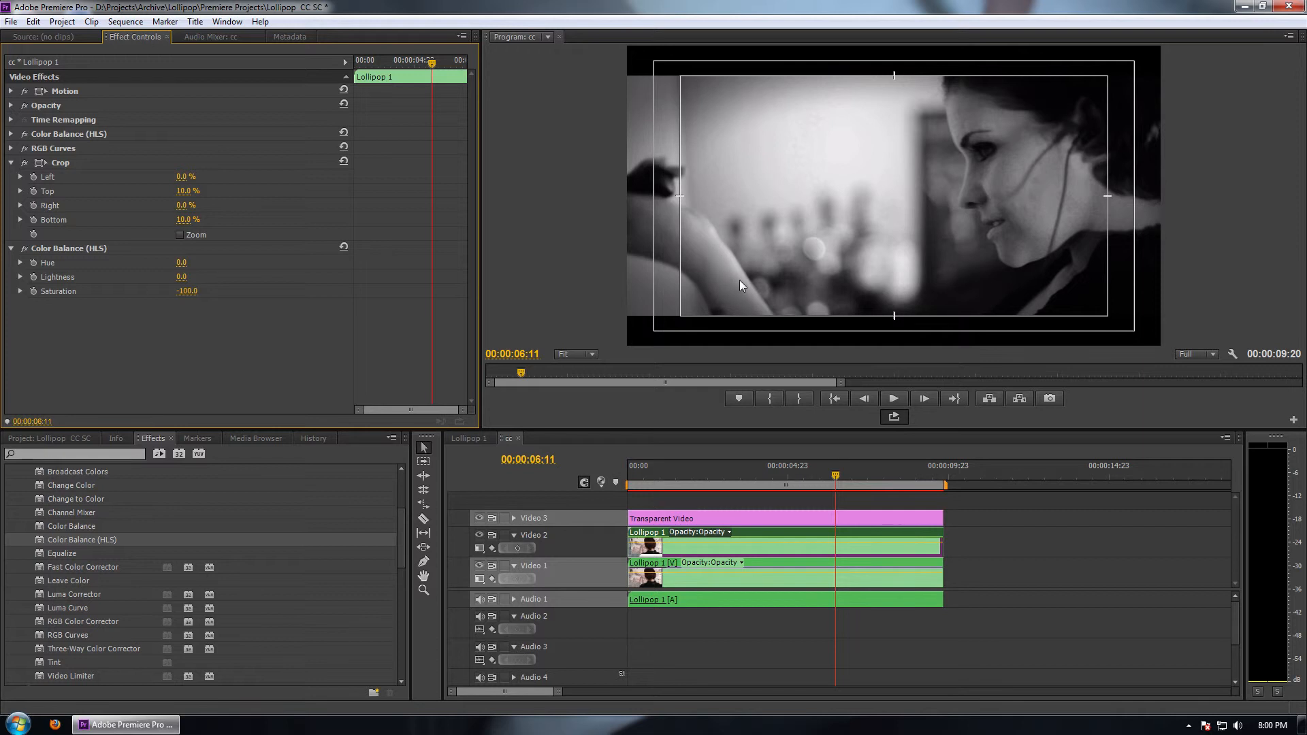
Add another RGB Curves effect to the Video 2 copy and shape its Master curve into a steep S with crushed shadows and blown-out highlights.
left_click(56, 636)
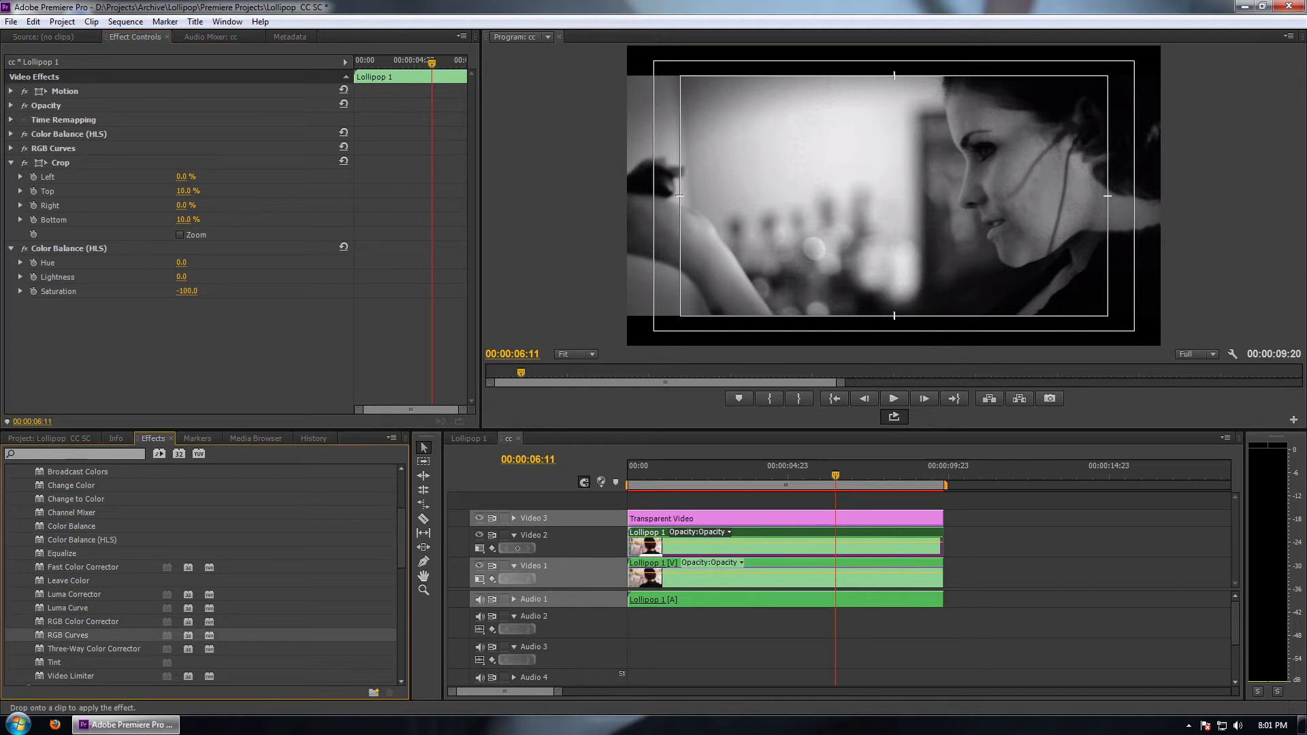
left_click_drag(68, 635, 318, 360)
scroll(318, 354, "down", 5)
left_click_drag(68, 294, 82, 332)
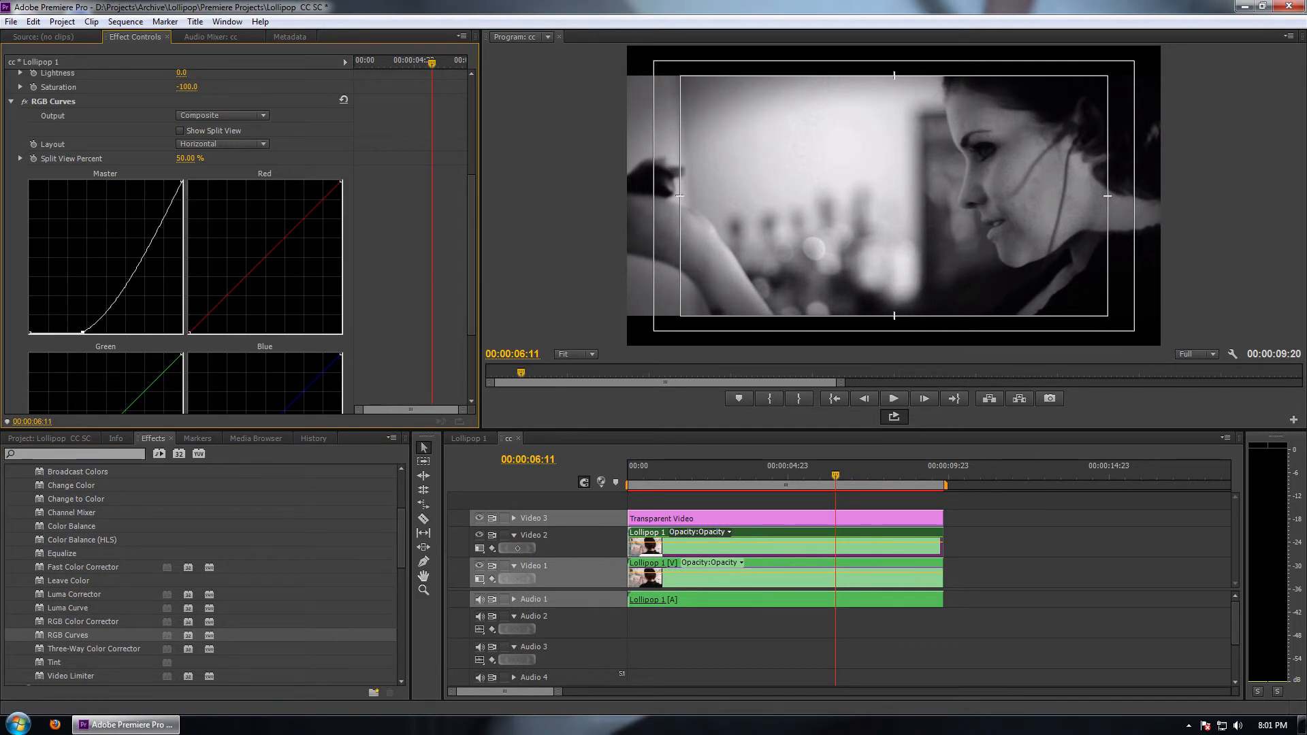
left_click_drag(130, 282, 126, 184)
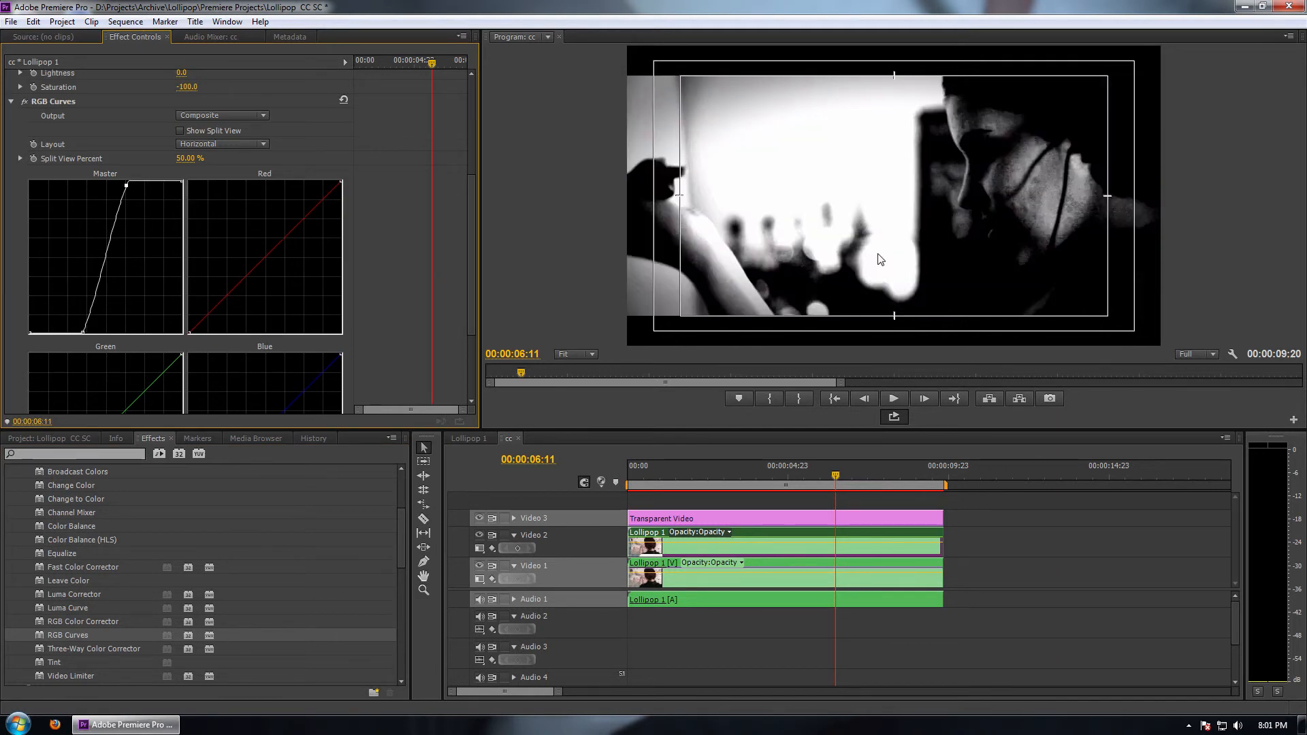
Collapse the expanded effects of the Video 2 copy and set its Opacity blend mode to Multiply.
left_click(11, 103)
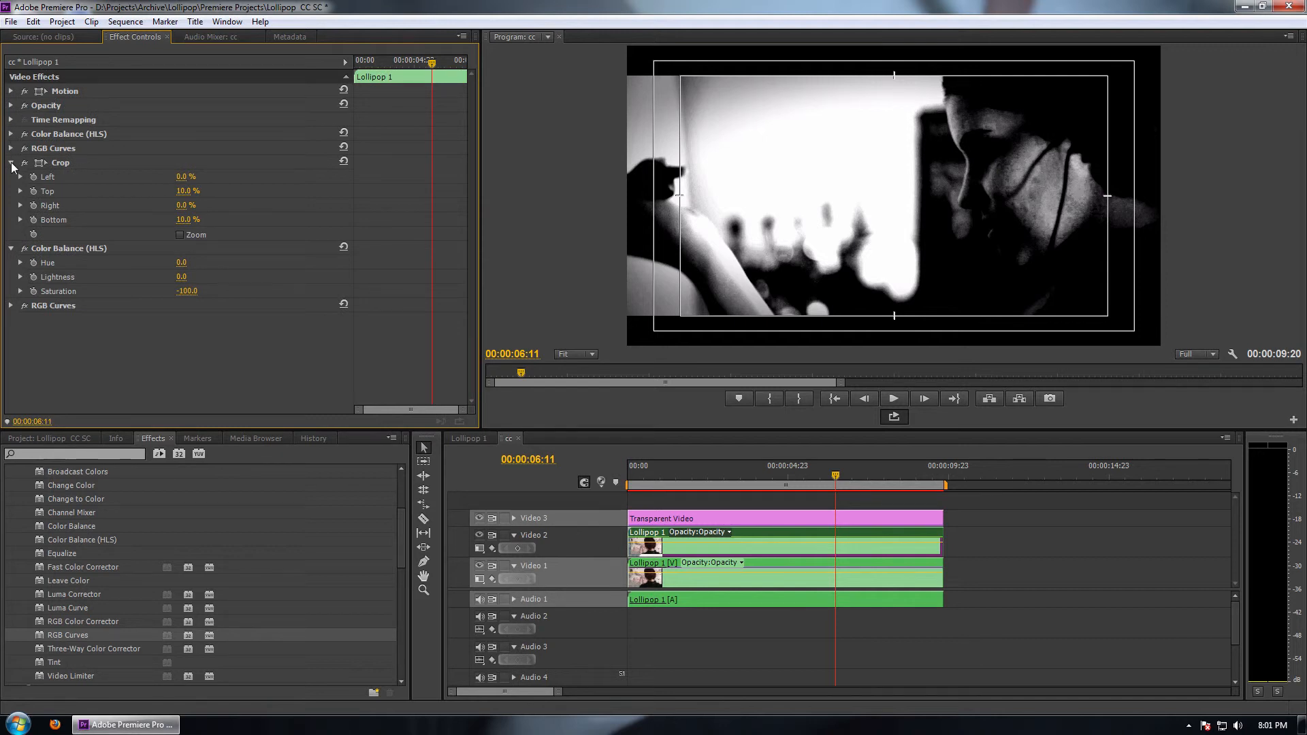
left_click(11, 163)
left_click(11, 177)
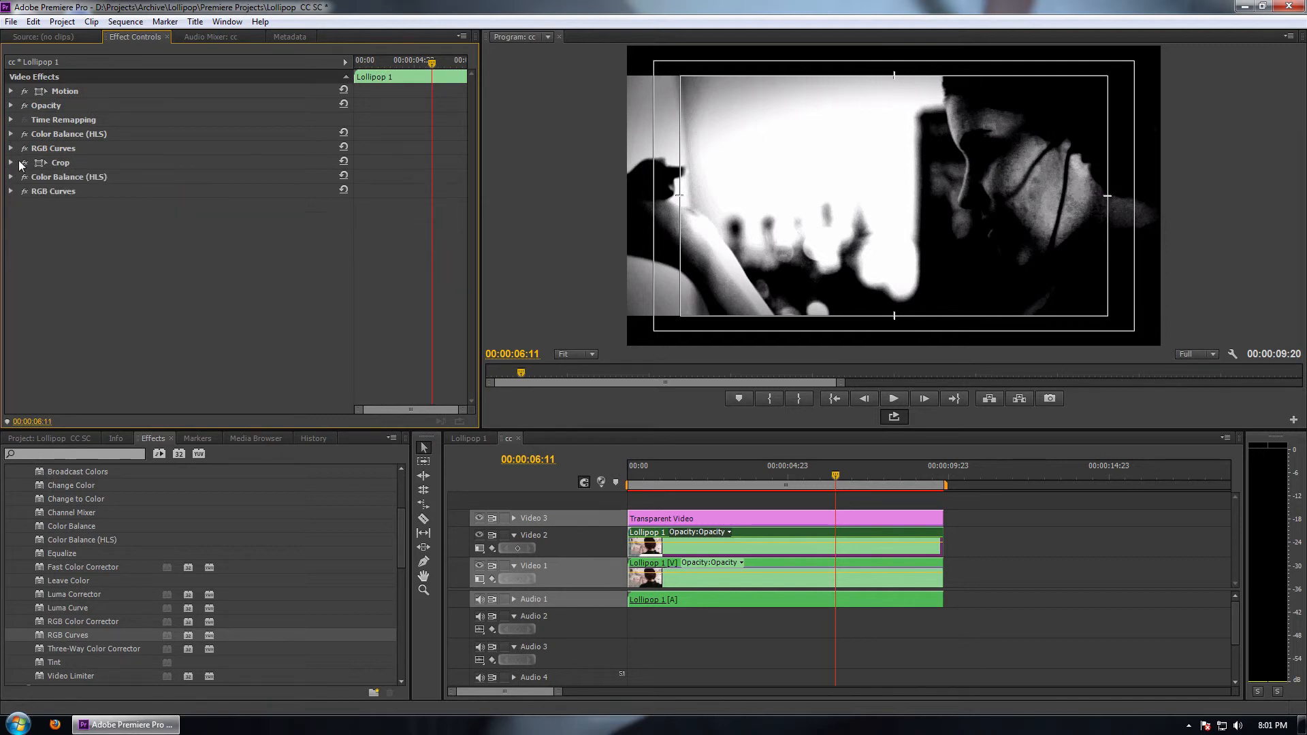
left_click(11, 107)
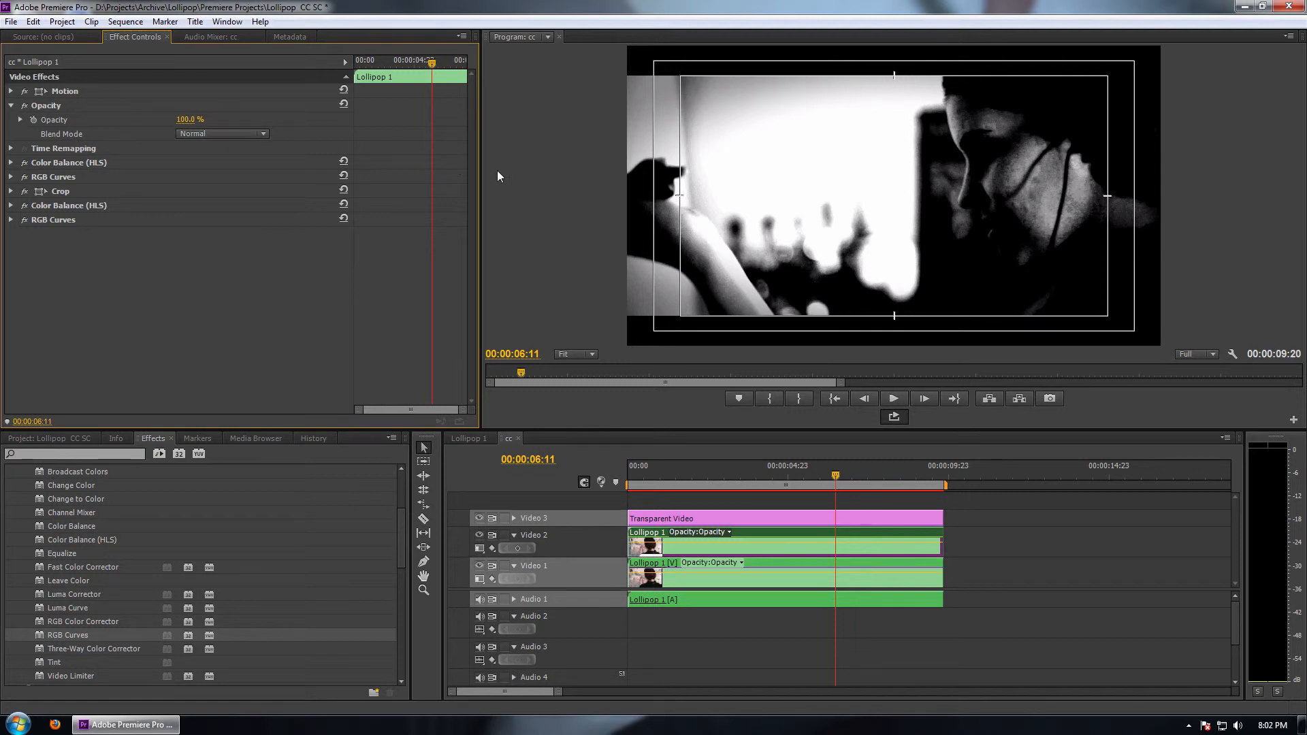
left_click(202, 134)
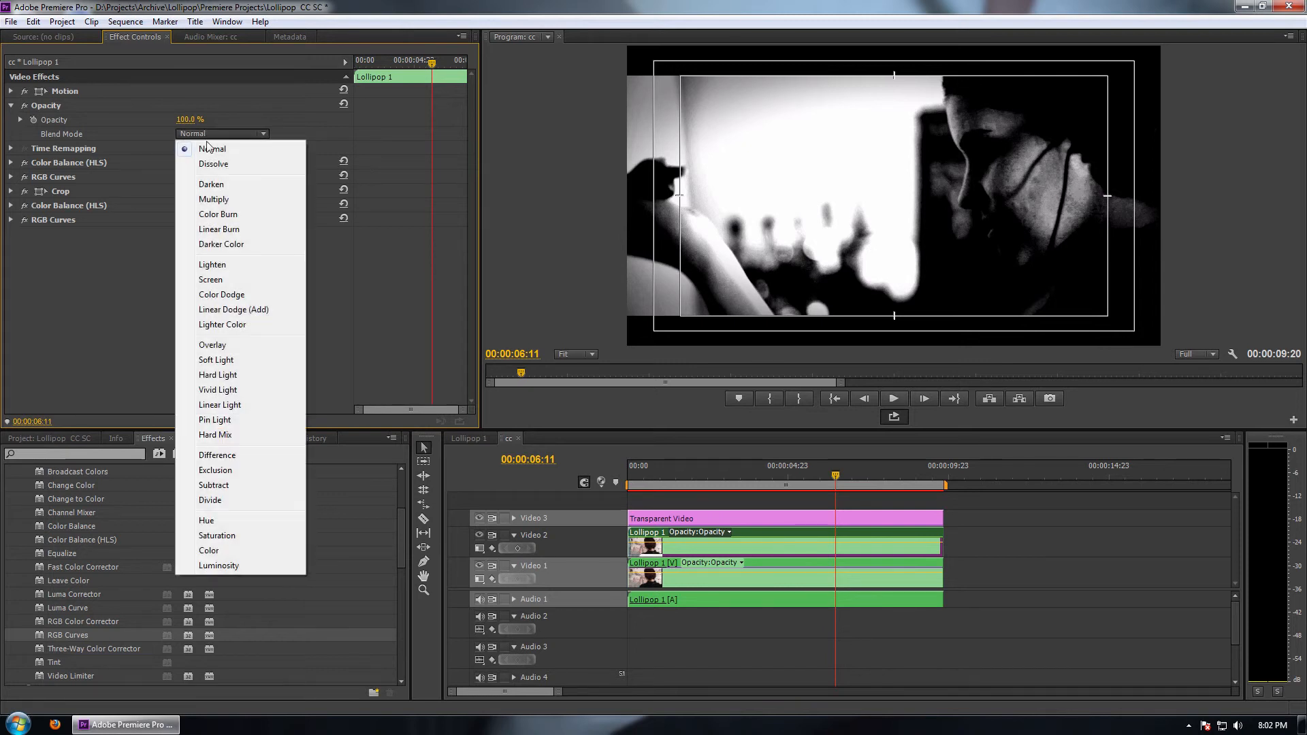
left_click(240, 199)
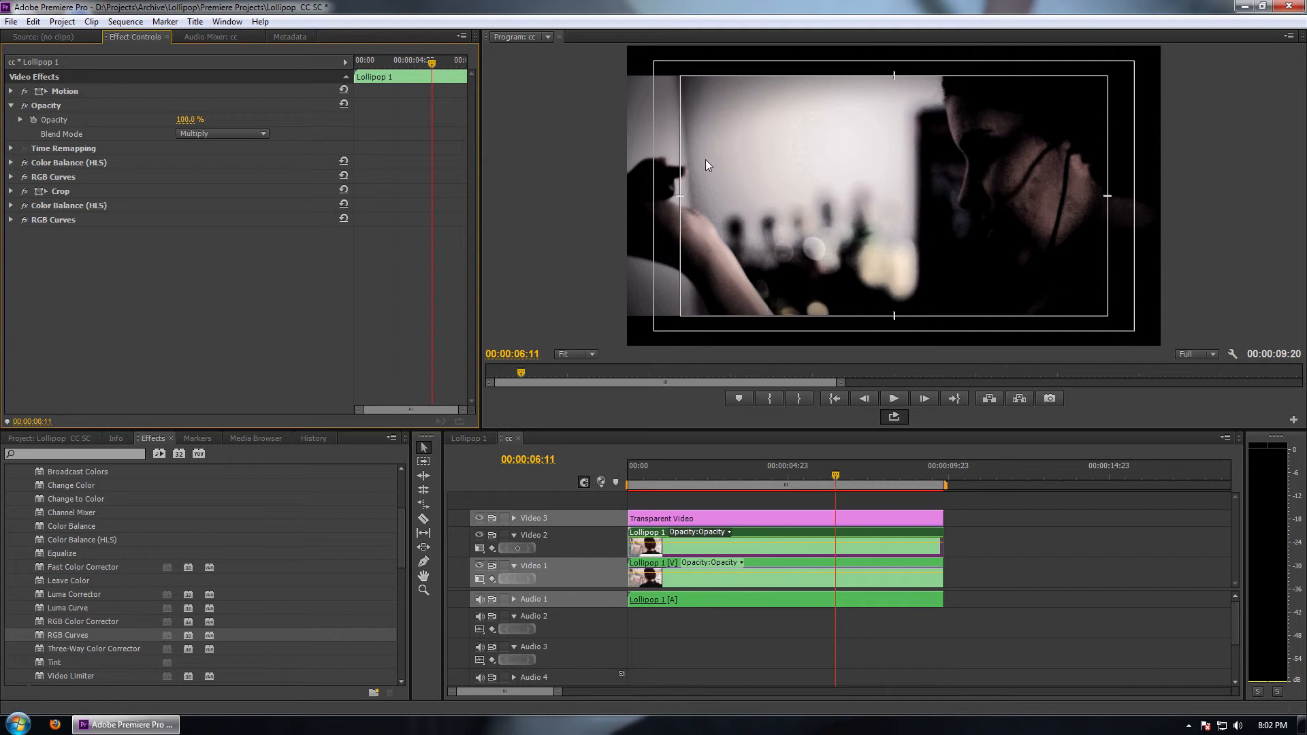
Try the Screen blend mode on the Video 2 copy and return it to Multiply.
left_click(225, 135)
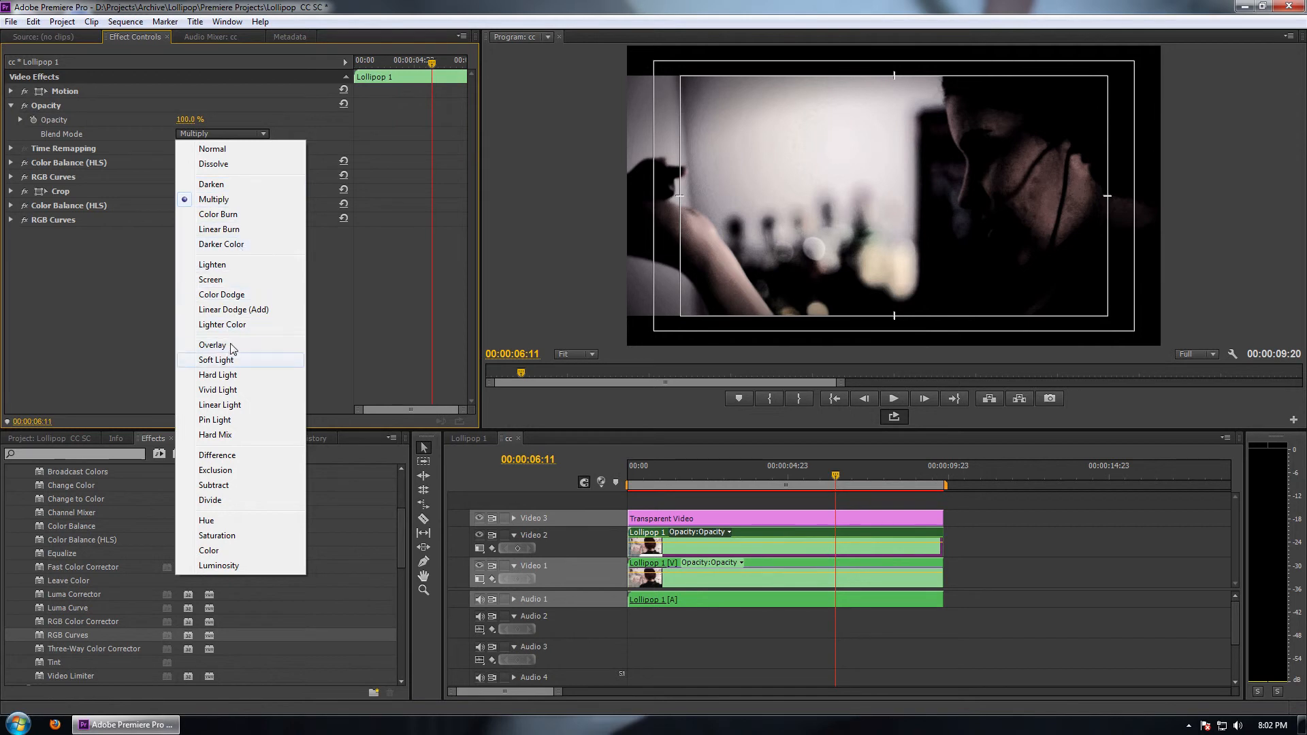
left_click(210, 279)
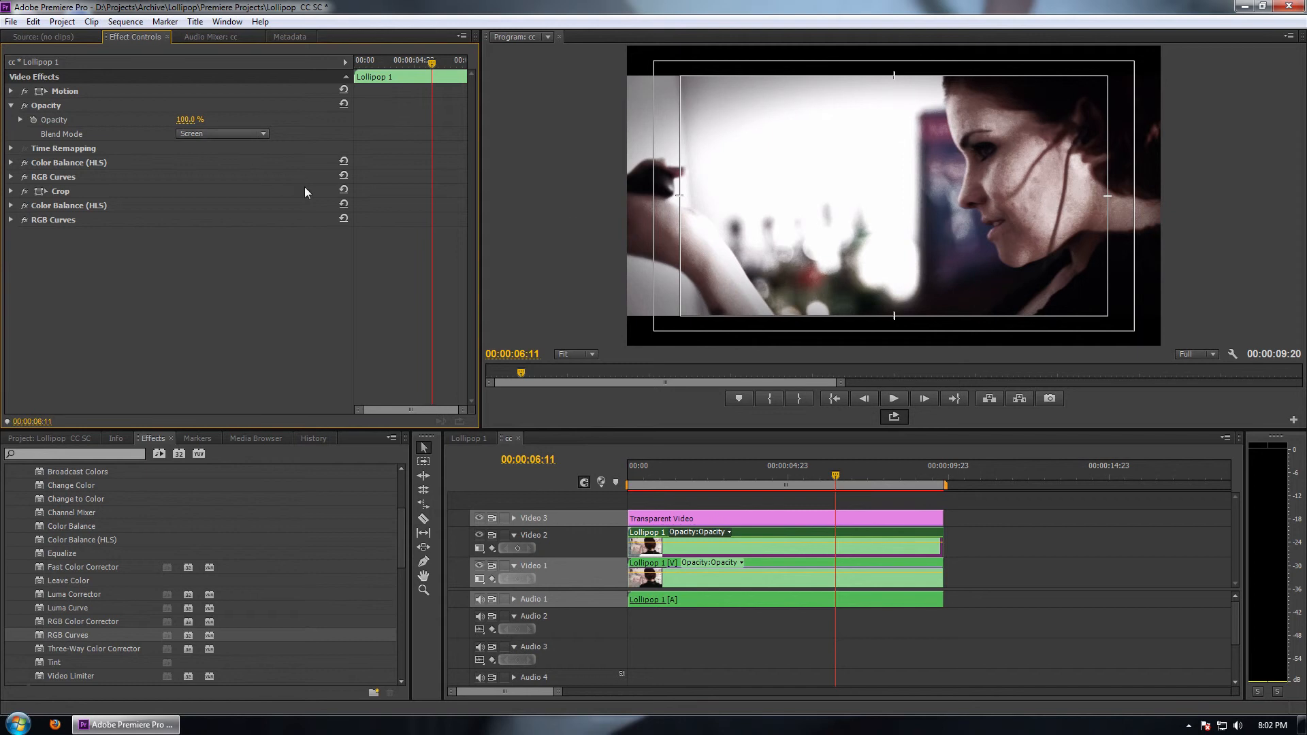
left_click(221, 133)
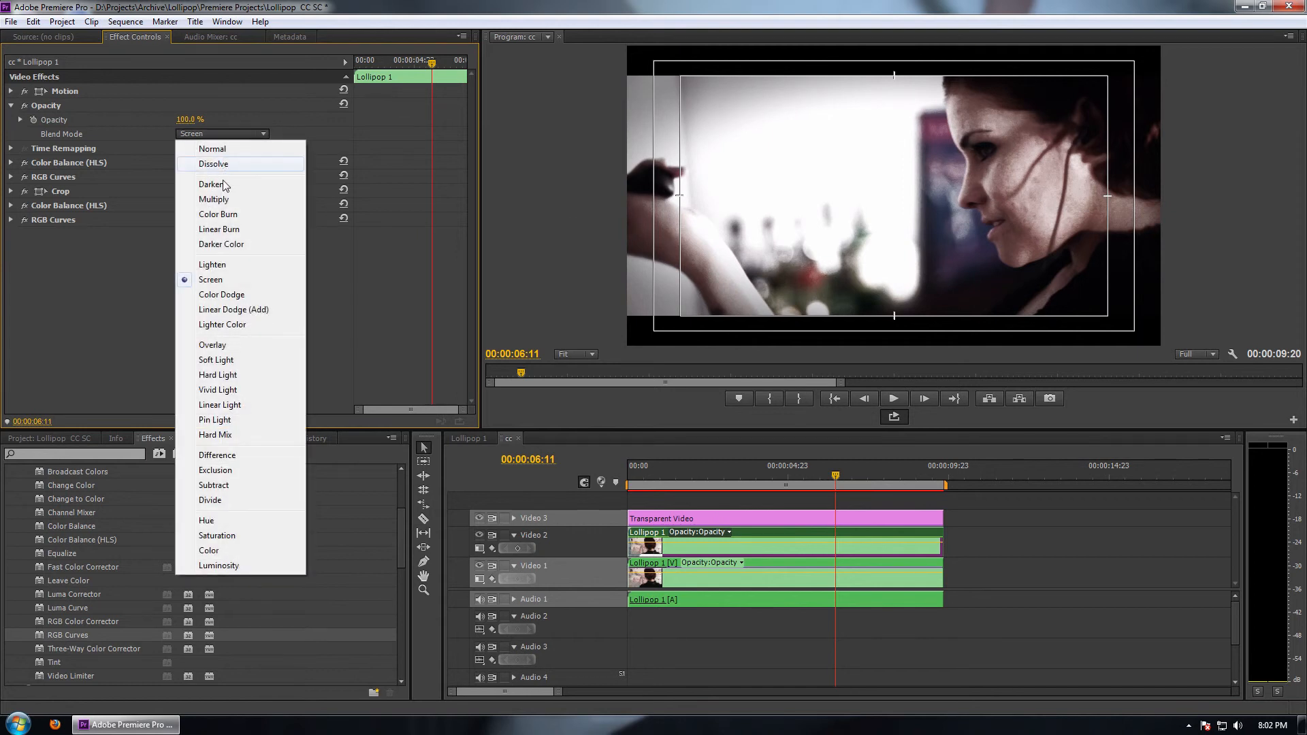
left_click(214, 199)
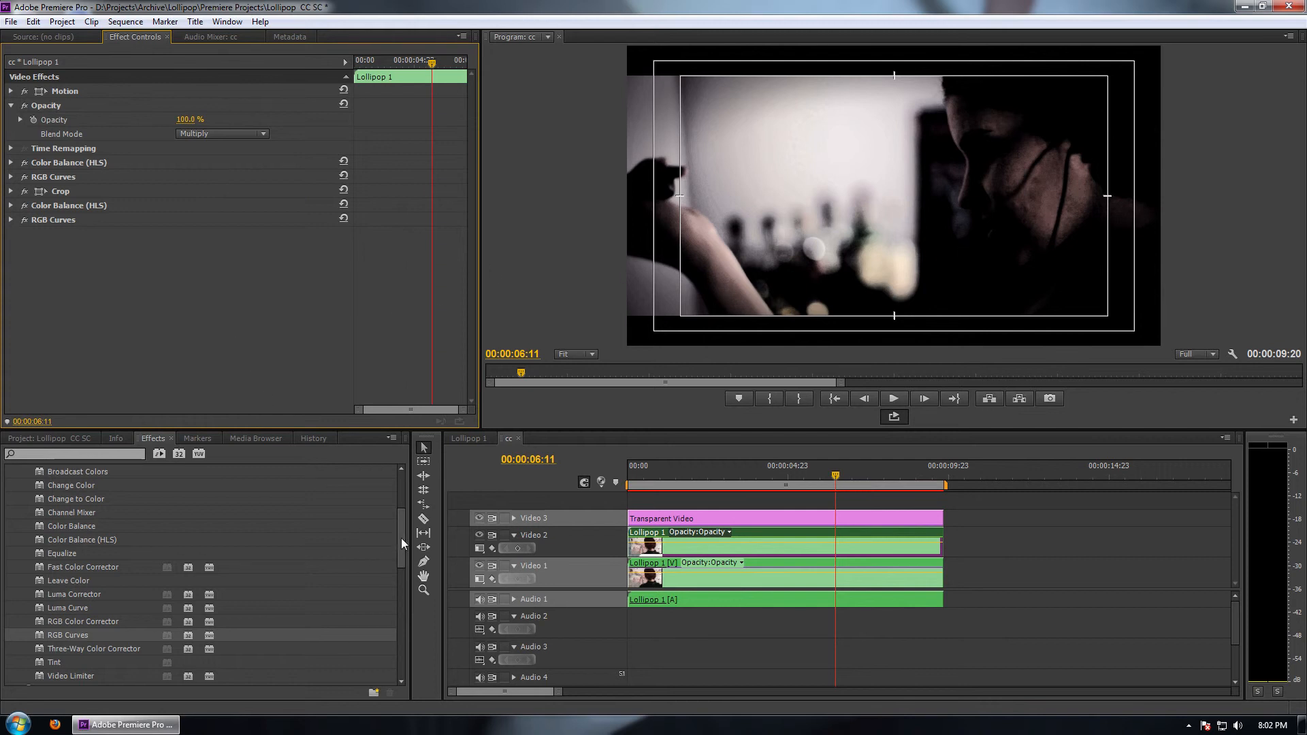
Add a Fast Blur effect to the Video 2 copy and set its Blurriness to 86.
left_click_drag(401, 538, 399, 478)
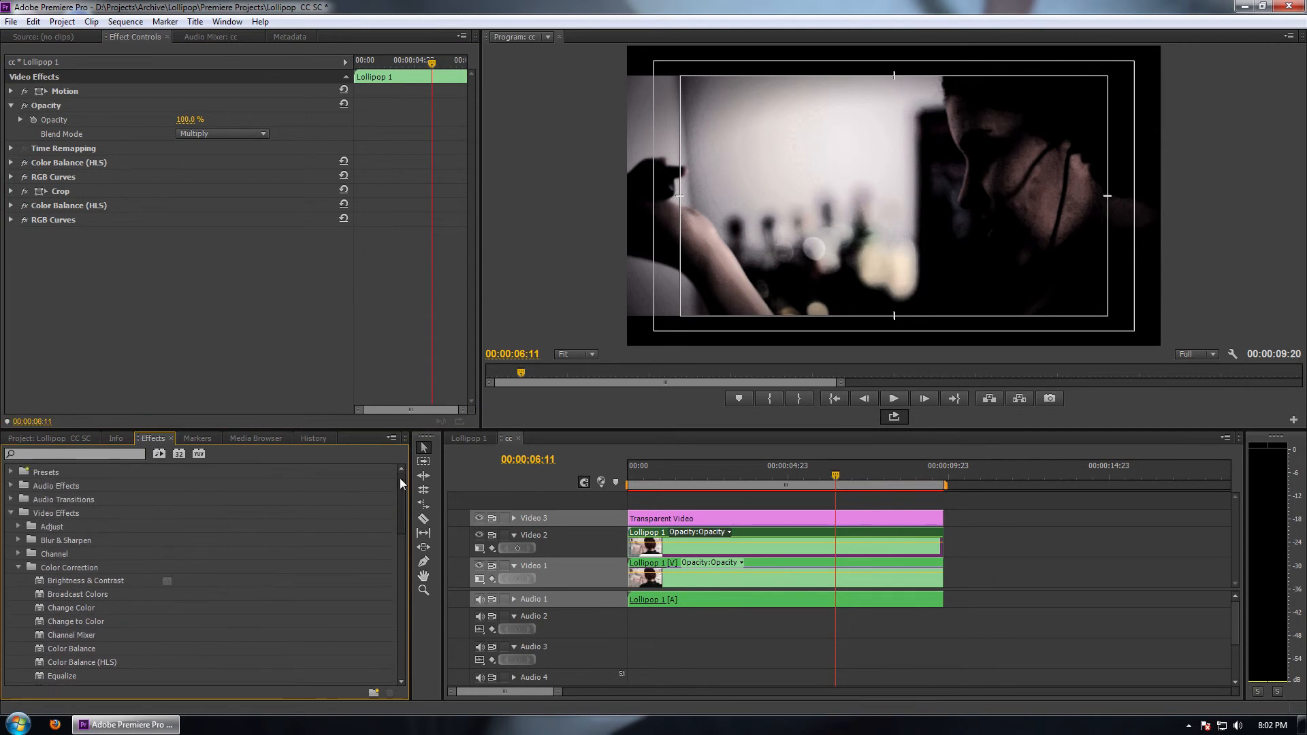
left_click(18, 567)
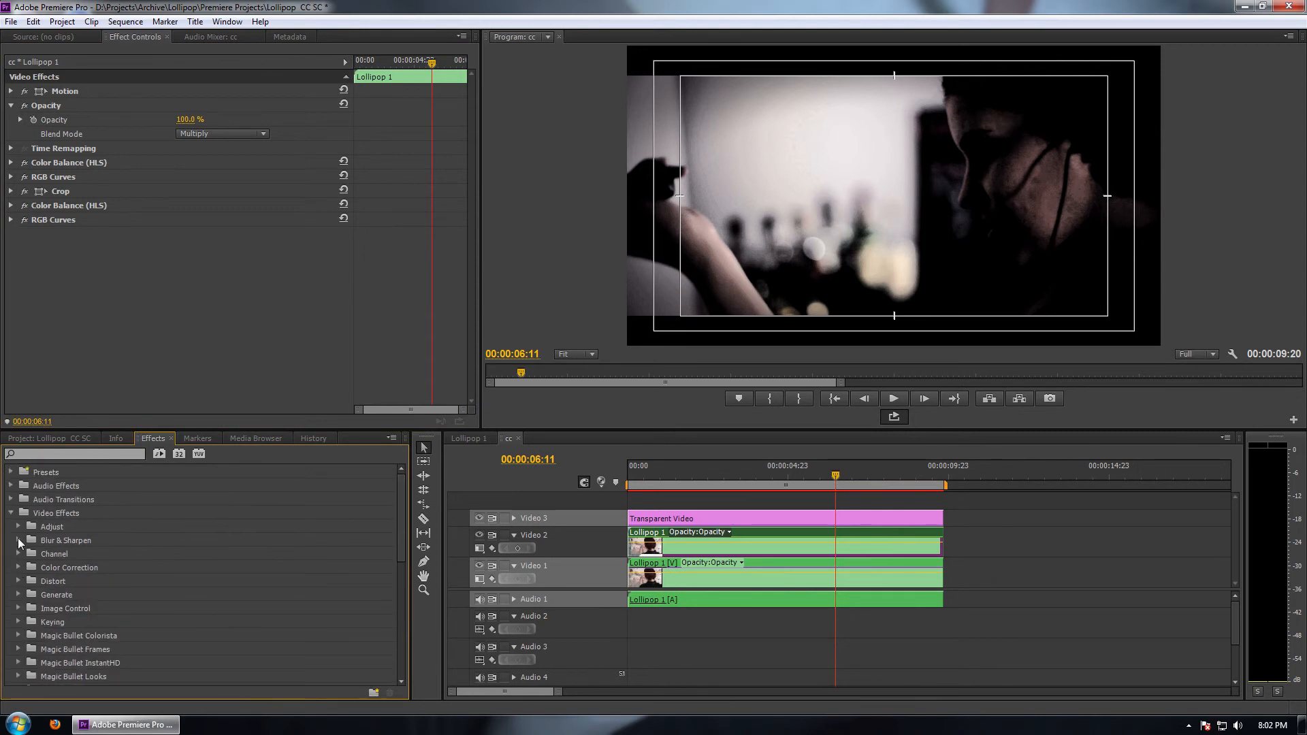
left_click(19, 539)
scroll(32, 586, "down", 1)
left_click_drag(40, 606, 222, 248)
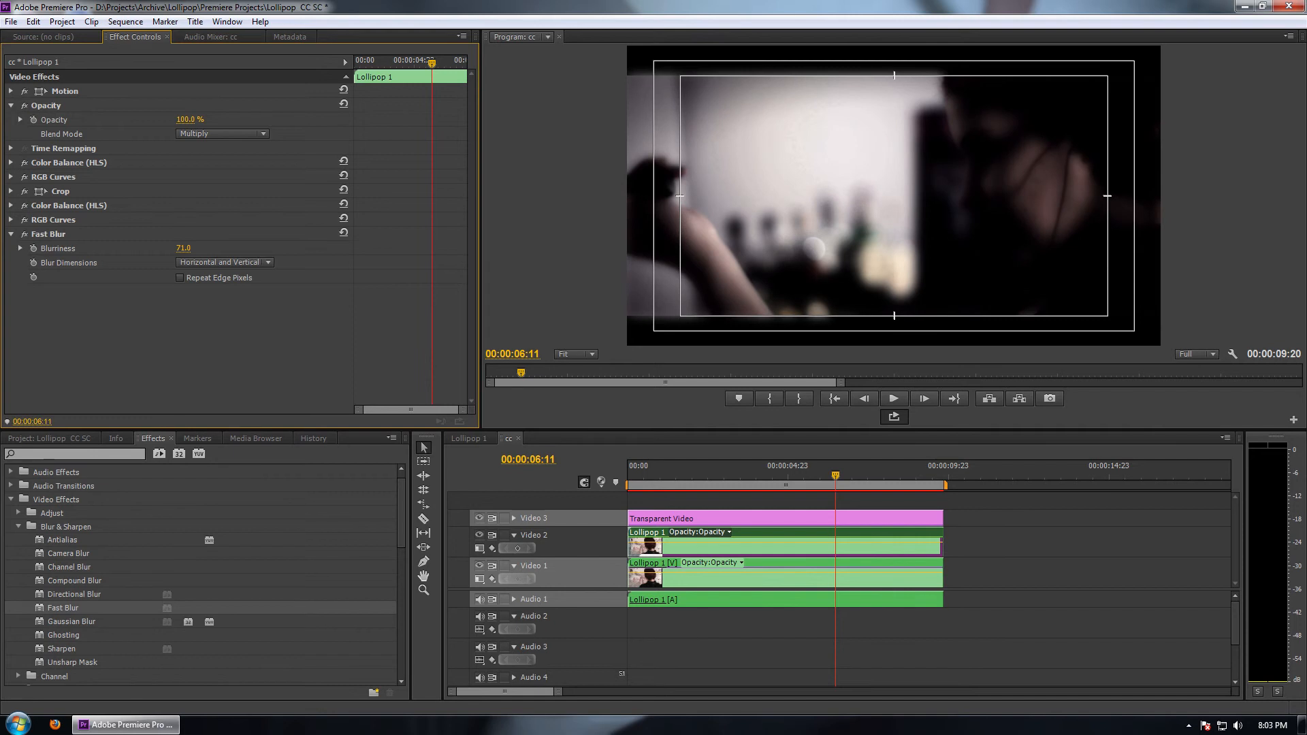
left_click(183, 248)
type("86")
key("Return")
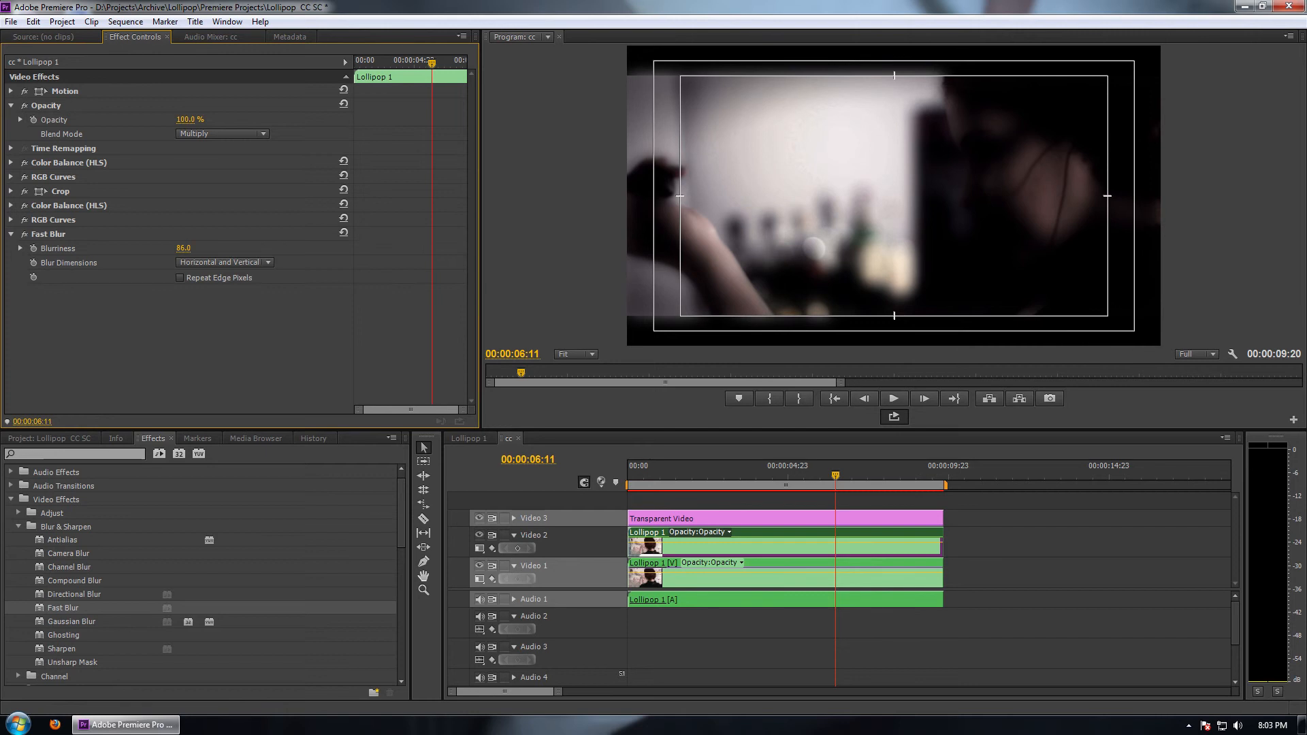
left_click(11, 234)
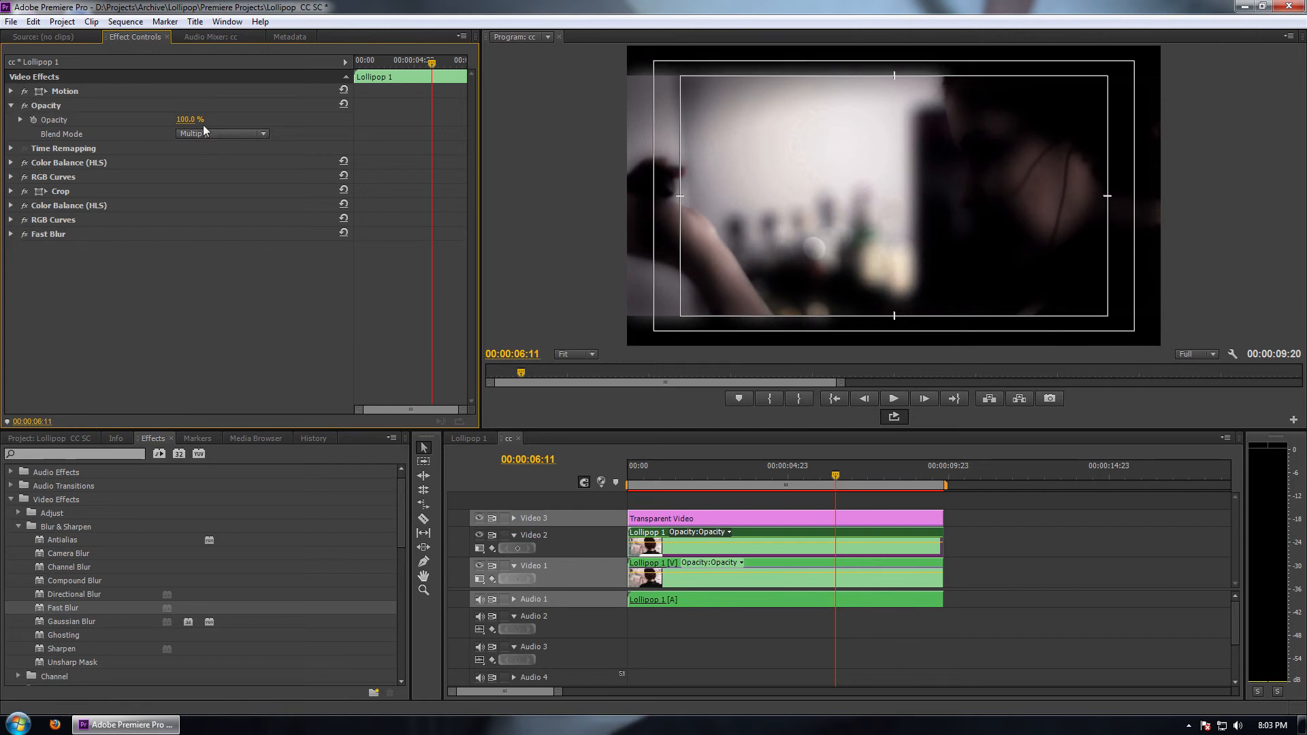
Lower the Video 2 copy's opacity to 64% and move its Crop effect below Fast Blur in the effect order.
left_click_drag(185, 119, 164, 119)
left_click_drag(185, 119, 181, 119)
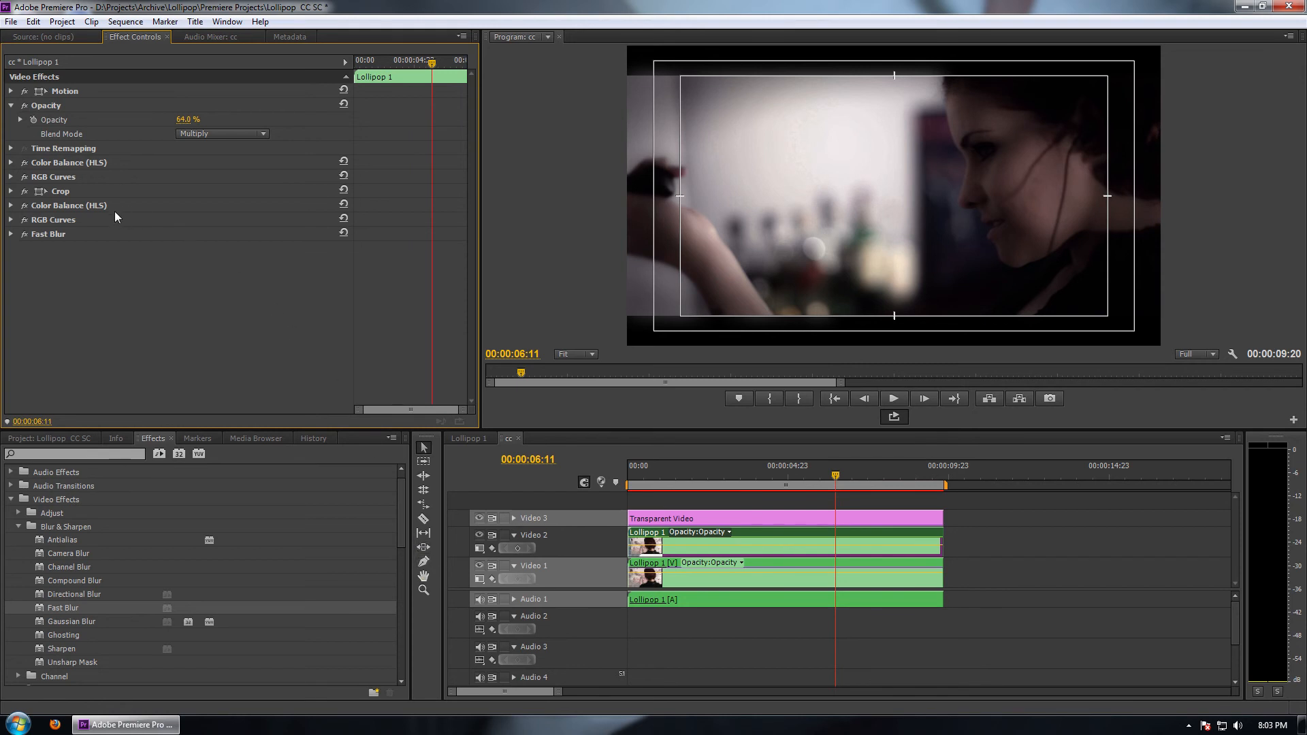
left_click(65, 190)
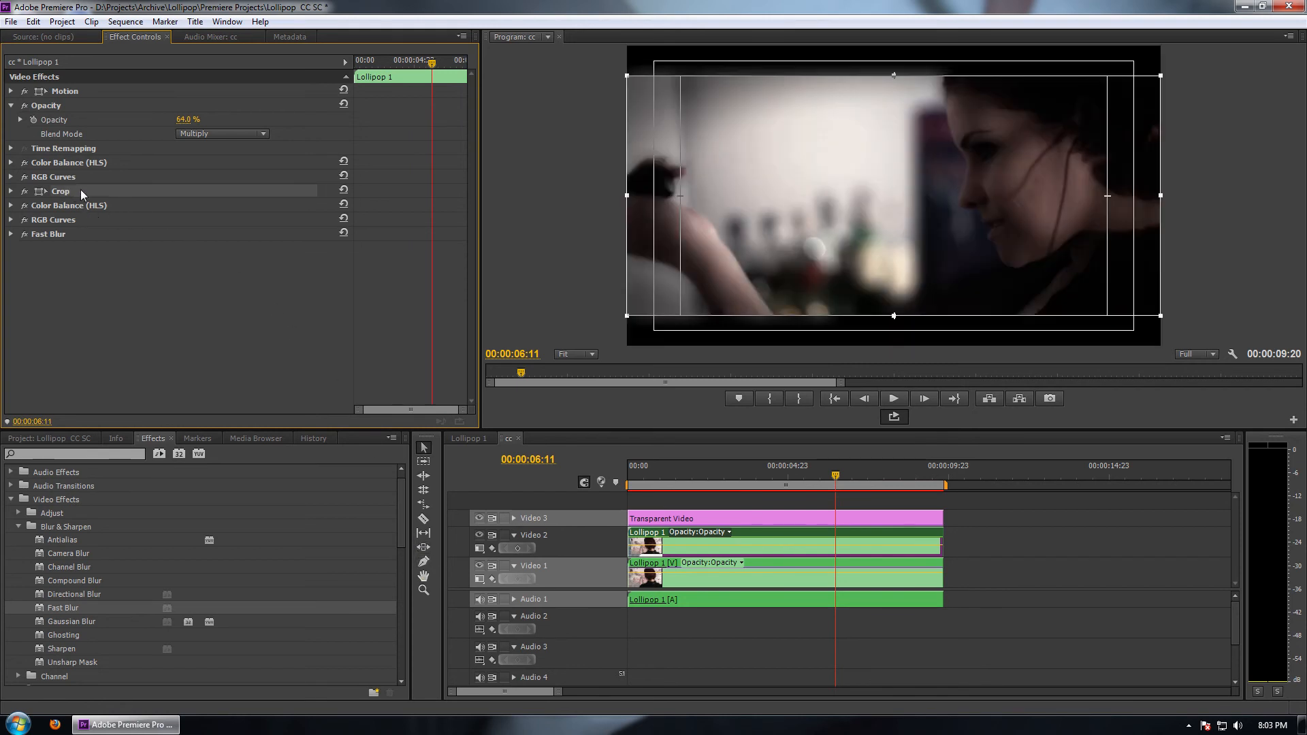
left_click_drag(80, 189, 72, 252)
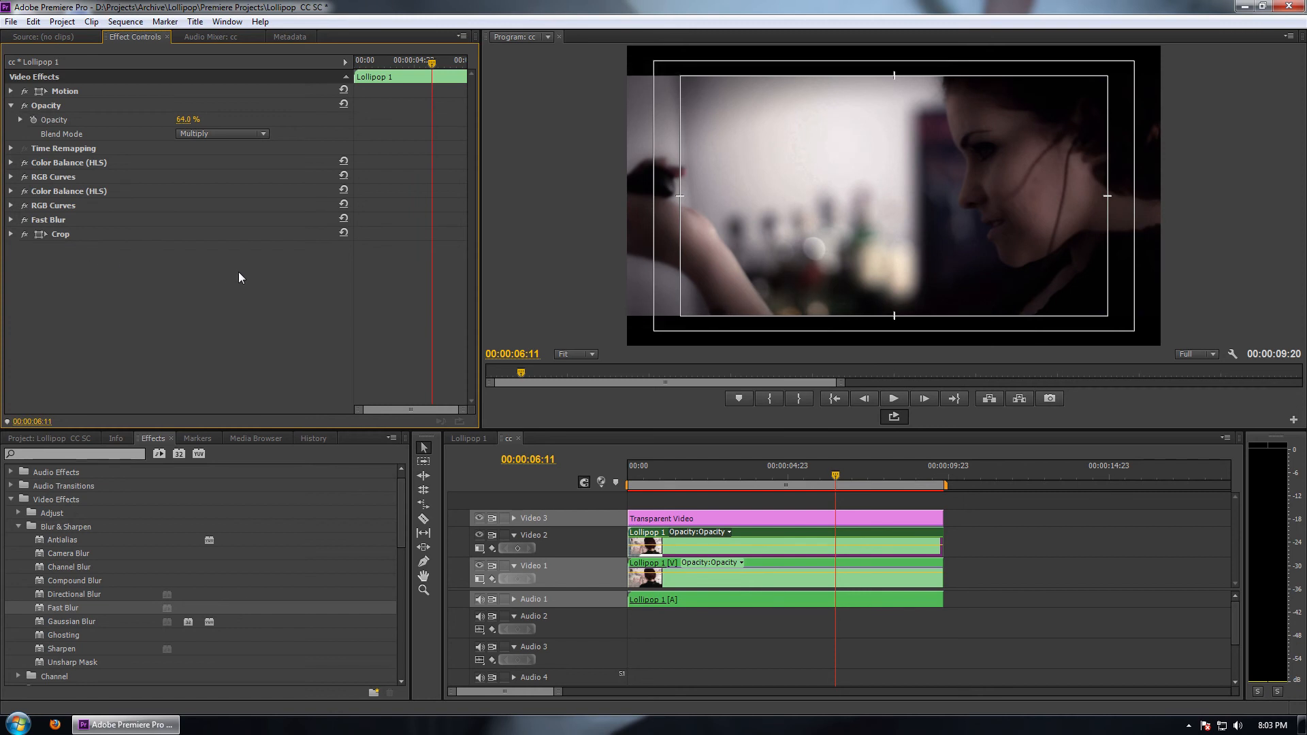
Switch the Video 2 track output off and on to compare the frame with and without the blended layer.
left_click(479, 537)
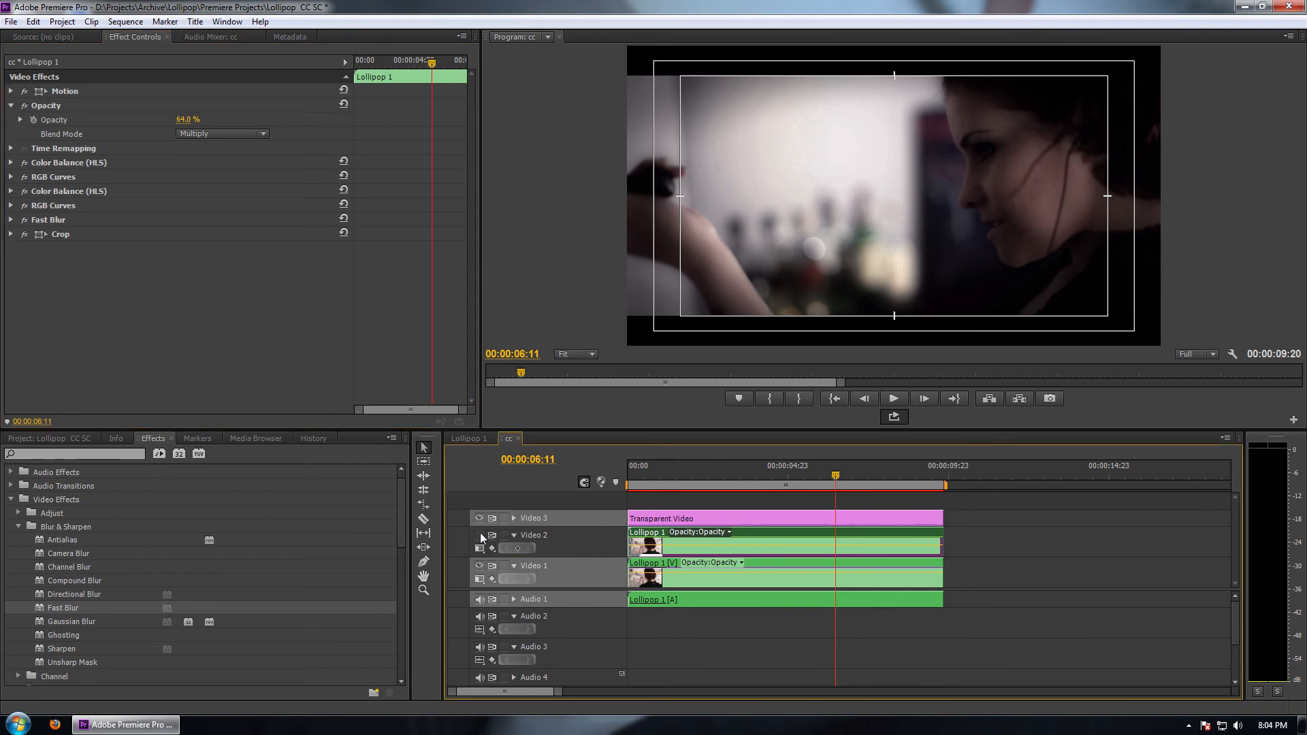
left_click(479, 536)
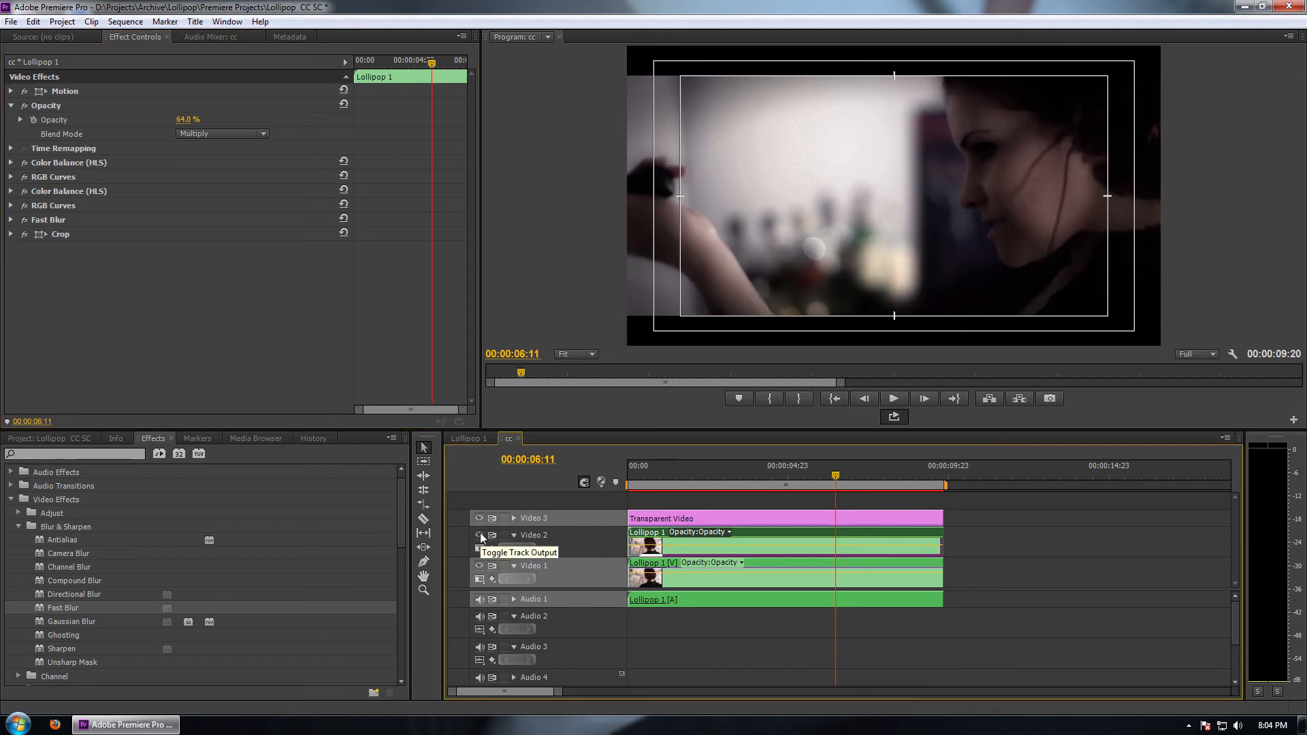
left_click(479, 536)
left_click(480, 536)
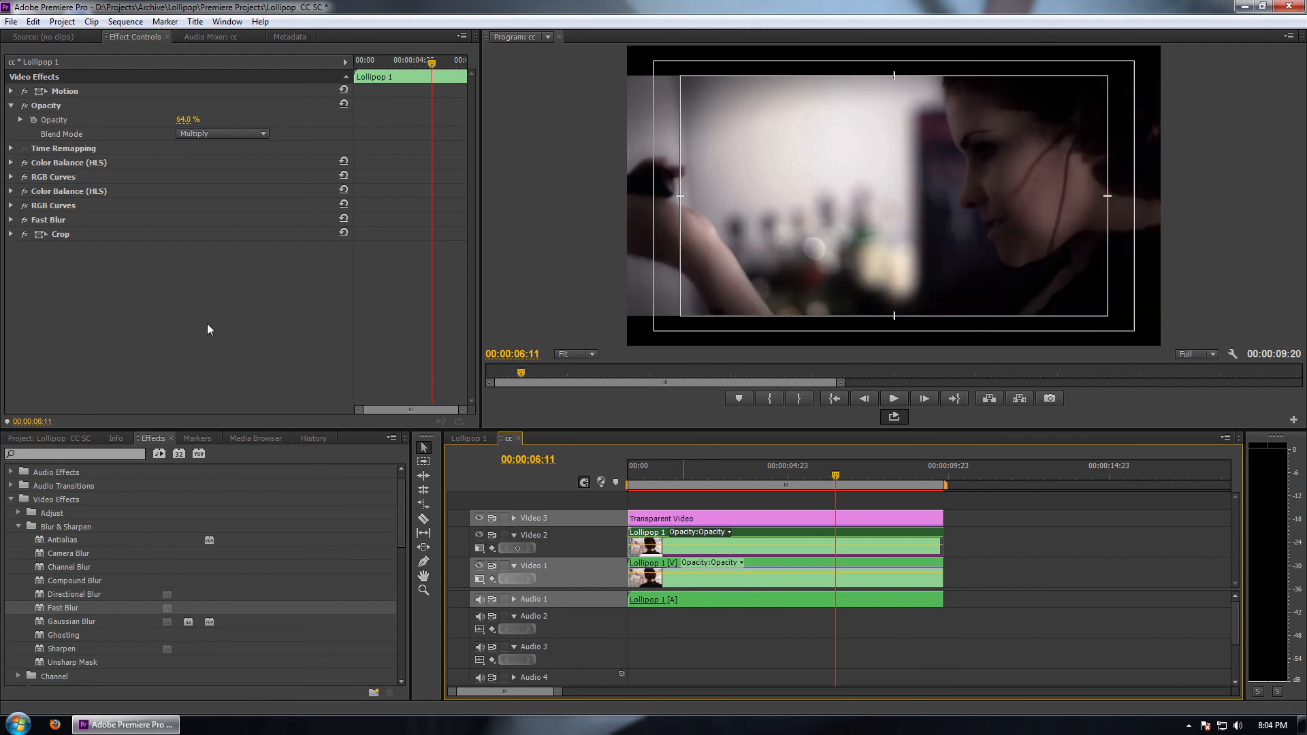